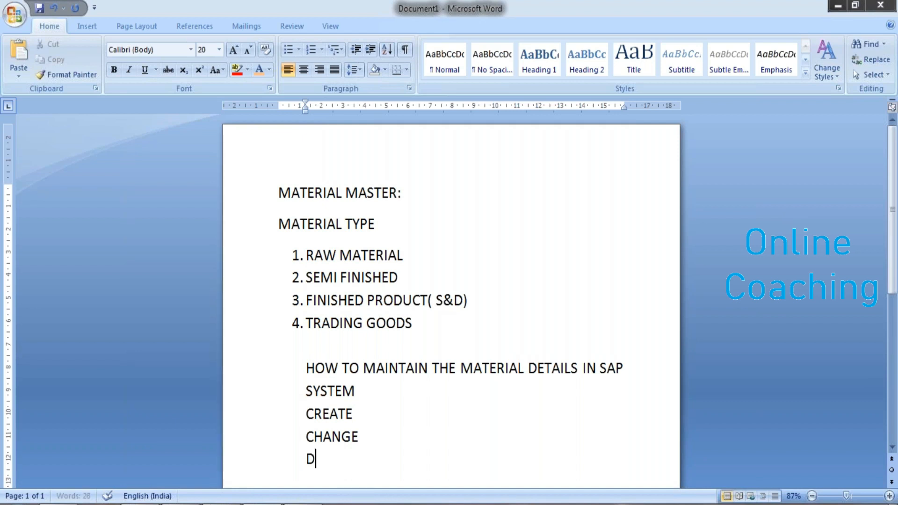
# Finish the line below CHANGE so it reads DISPLAY
pyautogui.write('SPLA')
pyautogui.press('BackSpace')
pyautogui.write('AY')
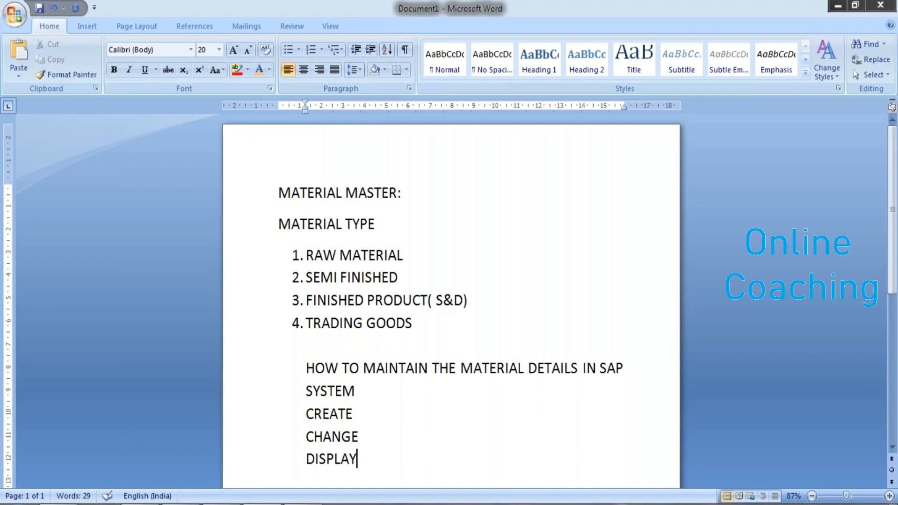
# Append the transaction codes "- MM01" to CREATE, "- MM02" to CHANGE and "- MM03" to DISPLAY
pyautogui.click(381, 414)
pyautogui.write('- MM')
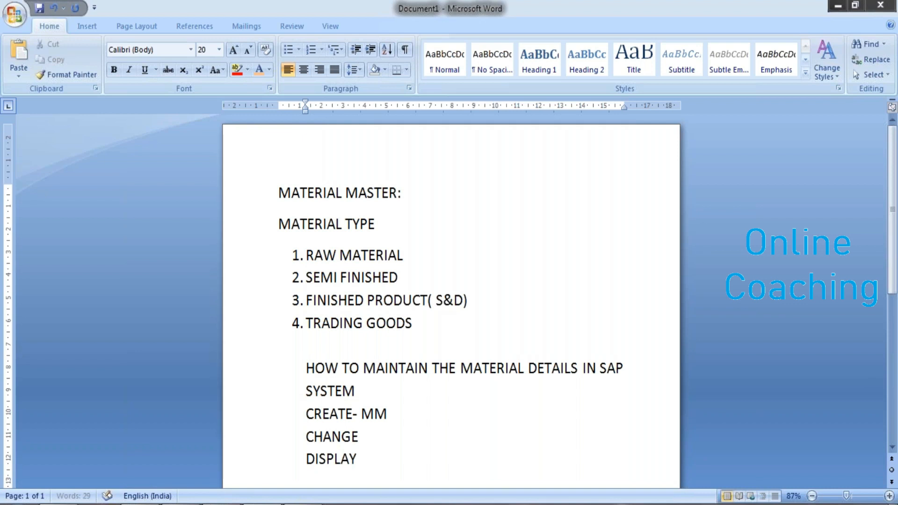
pyautogui.write('01')
pyautogui.click(367, 438)
pyautogui.write('- MM02')
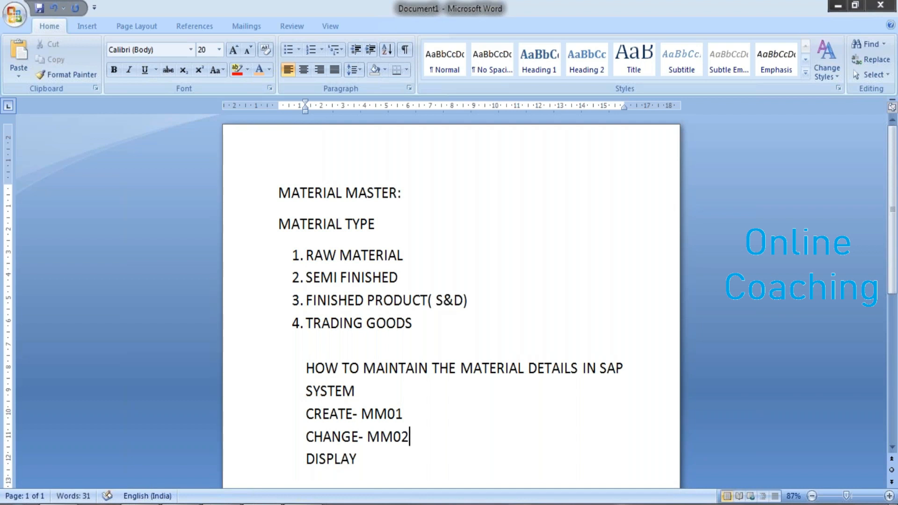
pyautogui.click(357, 459)
pyautogui.write('- MM03')
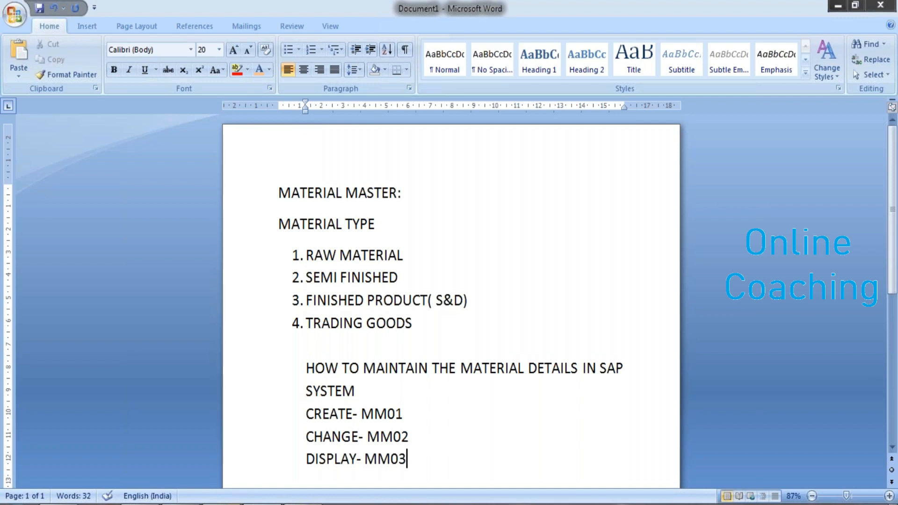
# Switch to SAP Logon 720 and open the SAP ECC(USA ONL... connection on system EH7
pyautogui.moveTo(221, 504)
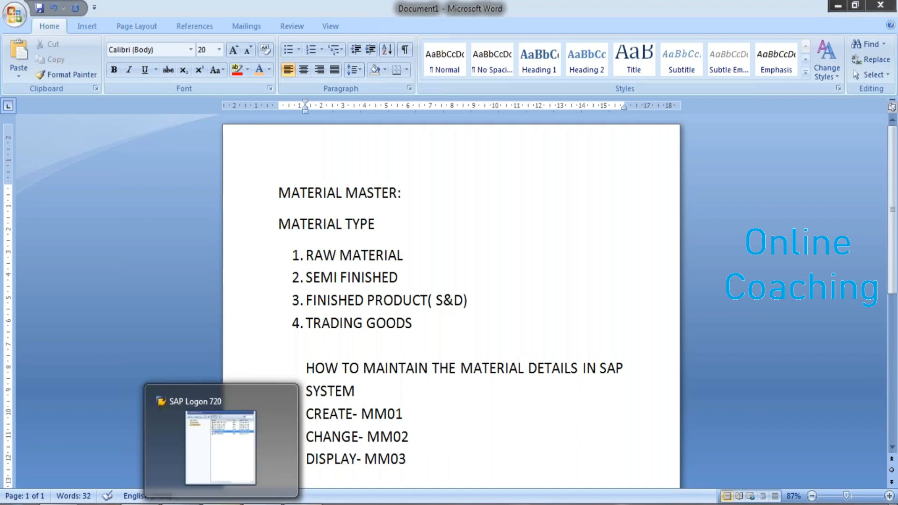
pyautogui.click(221, 502)
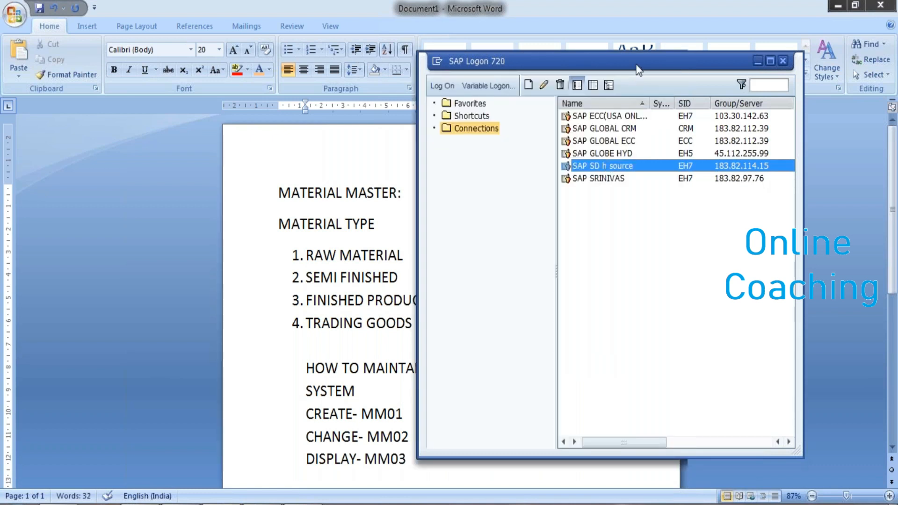
pyautogui.moveTo(639, 69); pyautogui.dragTo(470, 49)
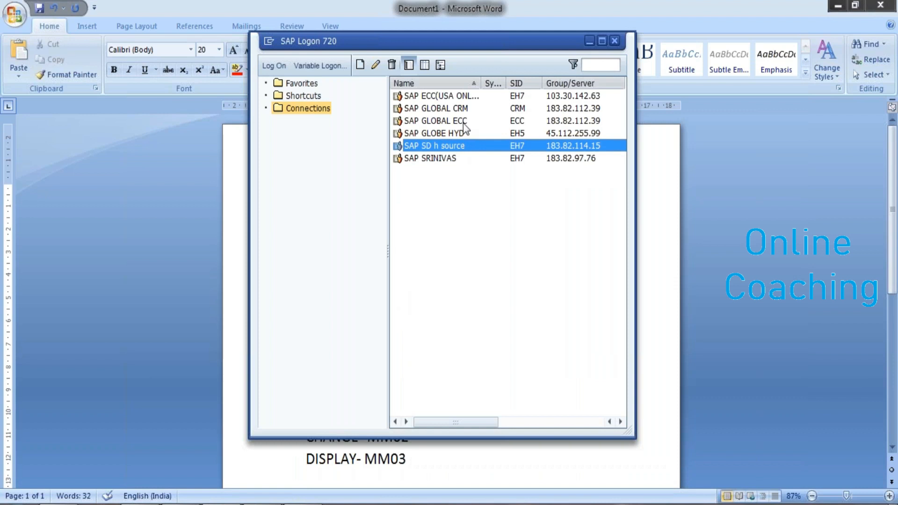
pyautogui.click(471, 98)
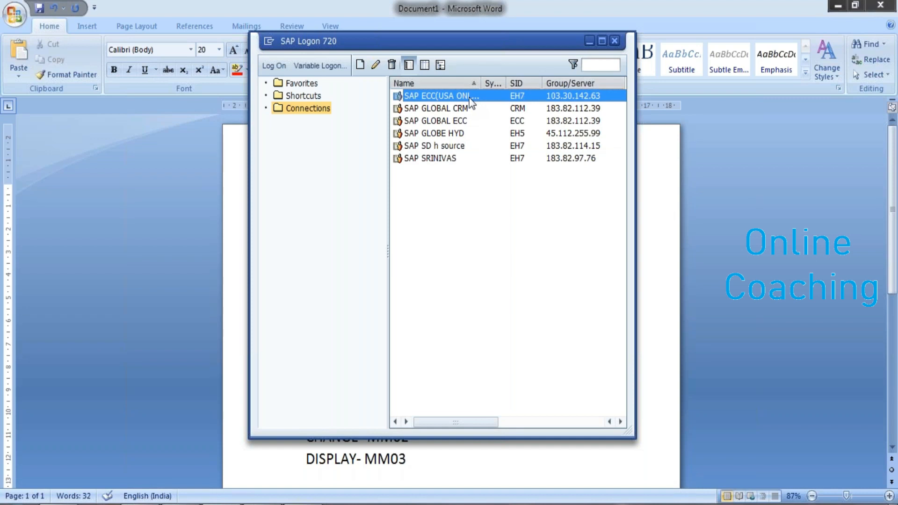
pyautogui.doubleClick(471, 97)
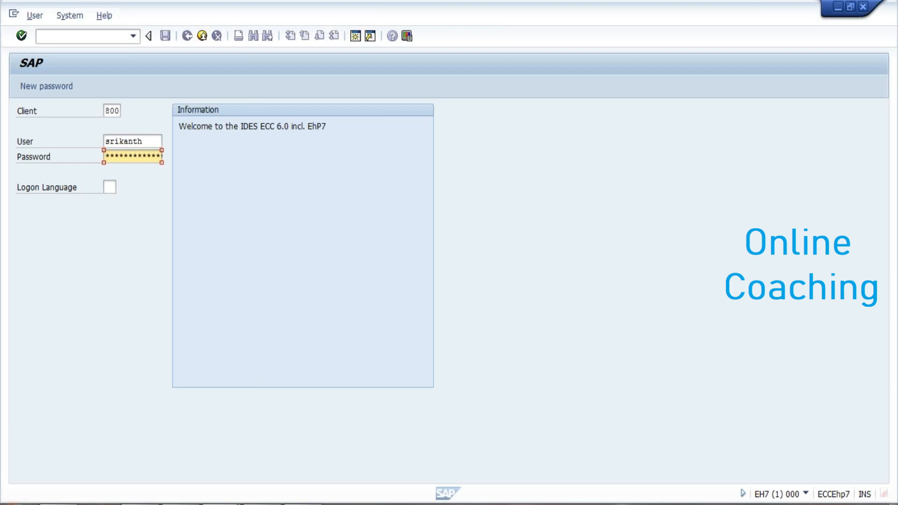
# Submit the filled-in logon for client 800 and continue with this logon, ending any other logons in the system
pyautogui.press('Right')
pyautogui.press('Right')
pyautogui.press('Right')
pyautogui.press('Right')
pyautogui.press('Right')
pyautogui.press('Right')
pyautogui.press('Return')
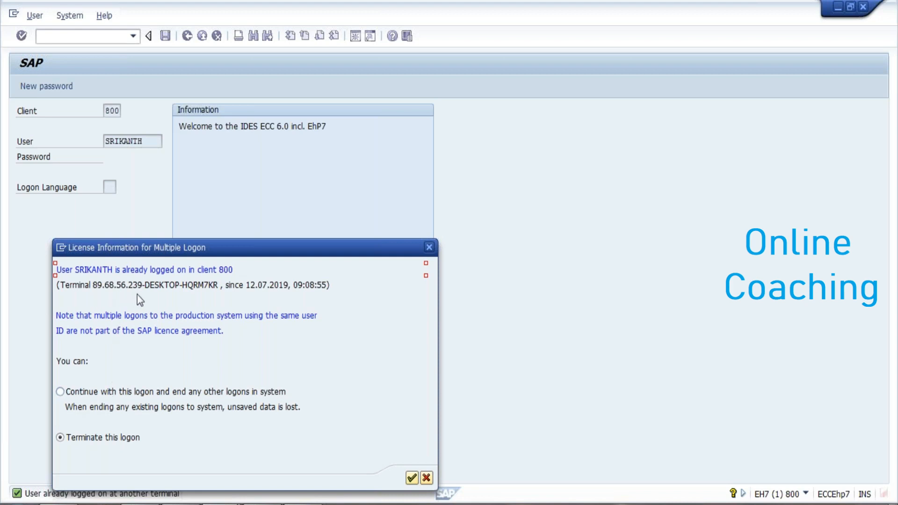
pyautogui.click(66, 395)
pyautogui.click(410, 481)
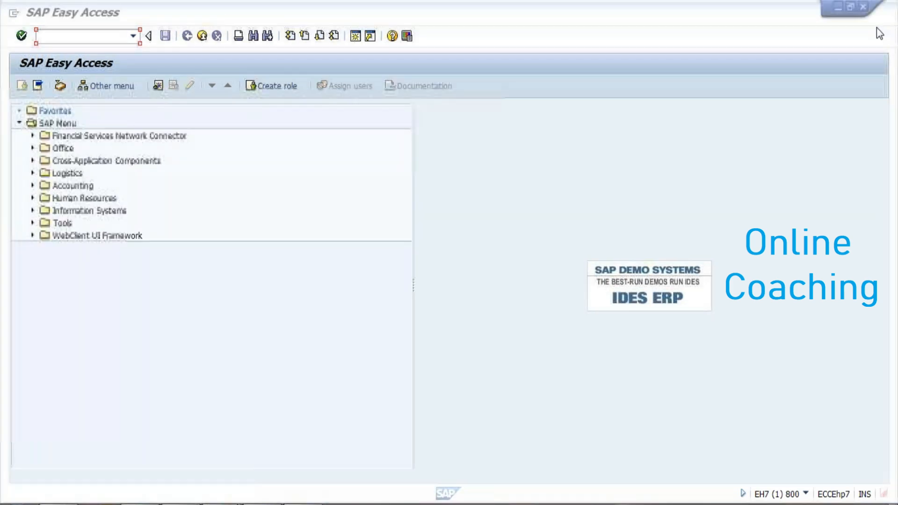
# Run transaction SPRO and open the SAP Reference IMG
pyautogui.click(44, 38)
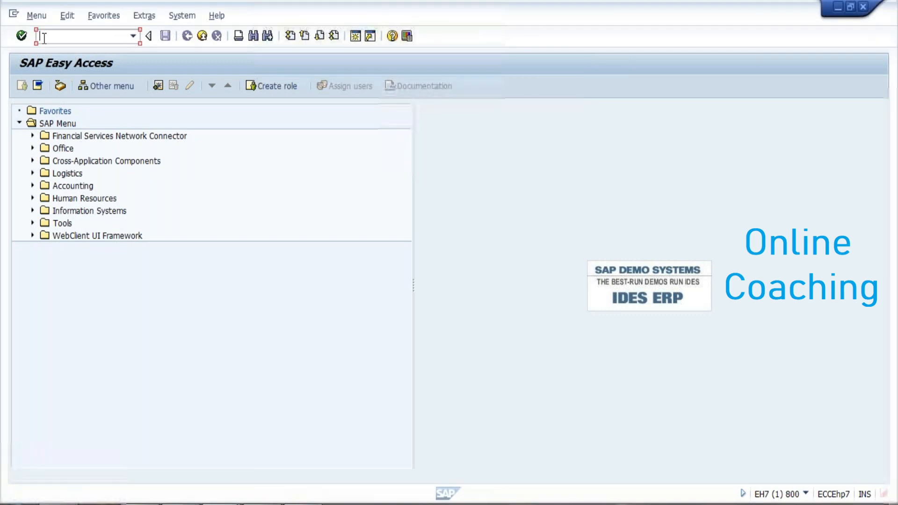
pyautogui.write('SPRO')
pyautogui.press('Return')
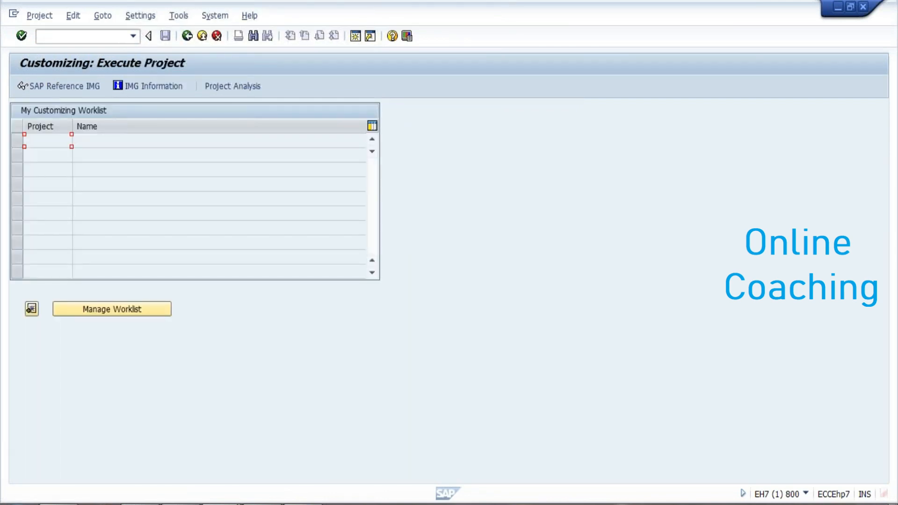
pyautogui.click(61, 89)
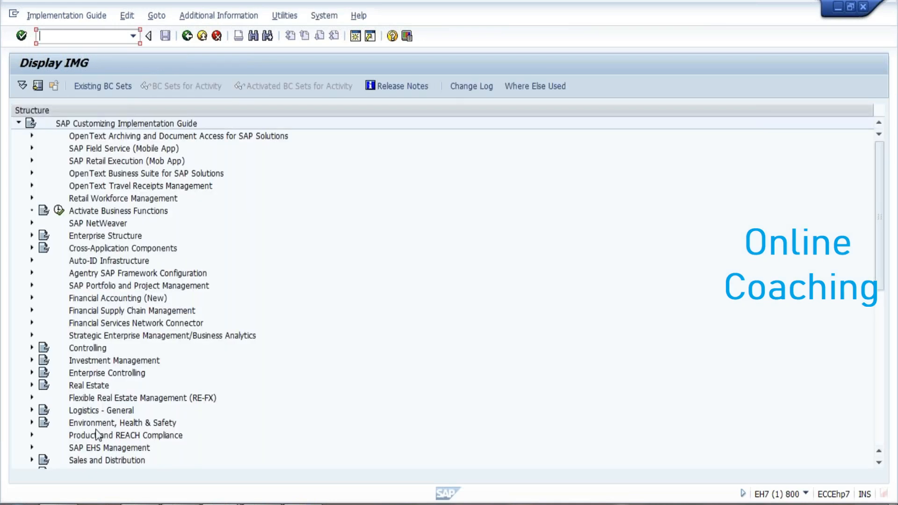
# Expand the IMG structure through Logistics - General, Material Master and Basic Settings down to Material Types
pyautogui.click(97, 415)
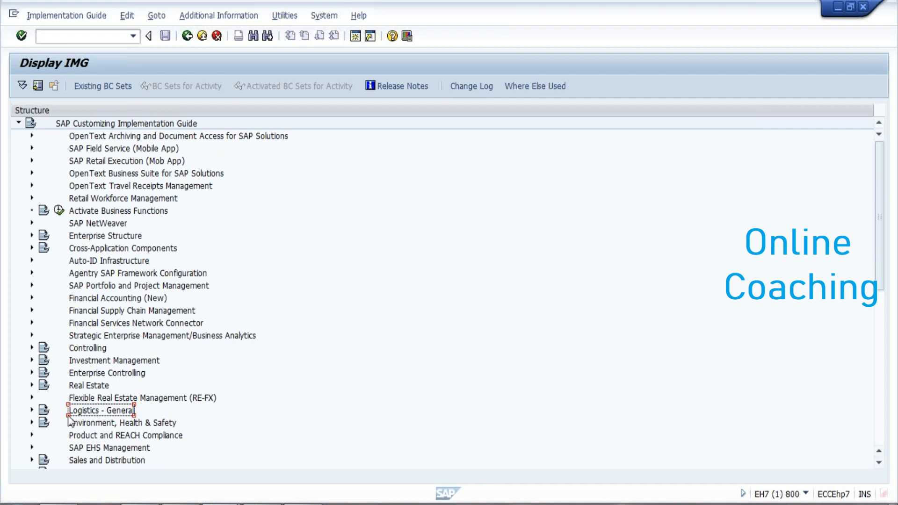
pyautogui.click(31, 410)
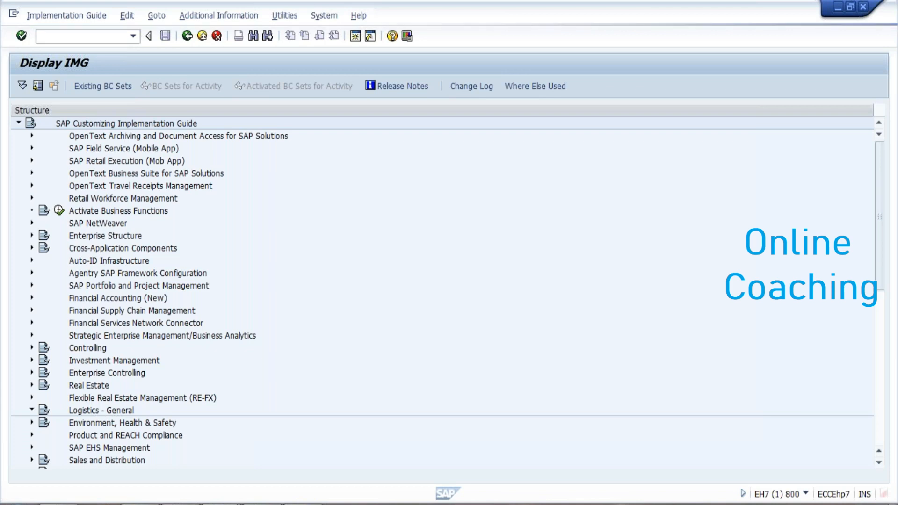
pyautogui.click(70, 161)
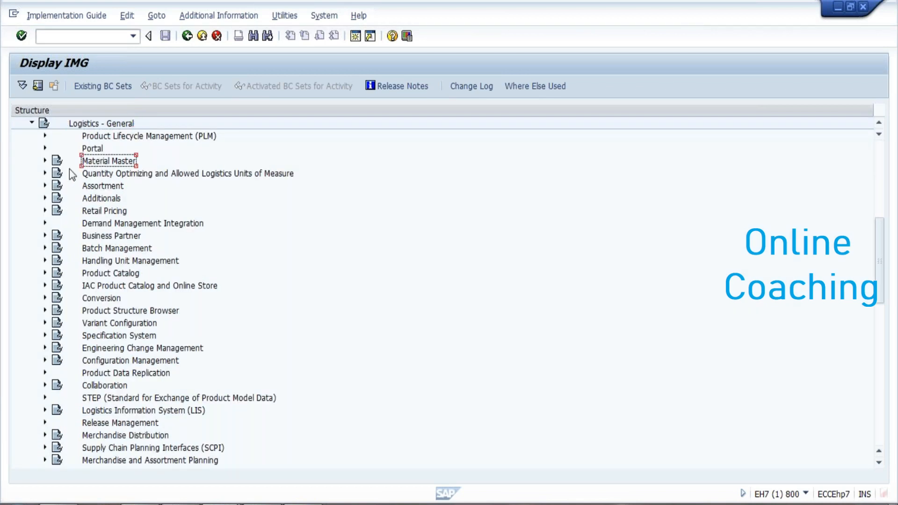
pyautogui.click(44, 161)
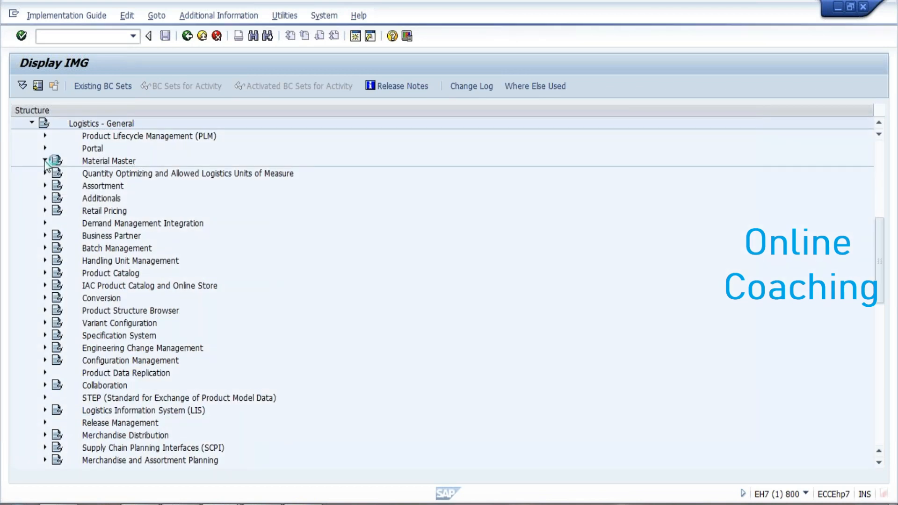
pyautogui.click(131, 202)
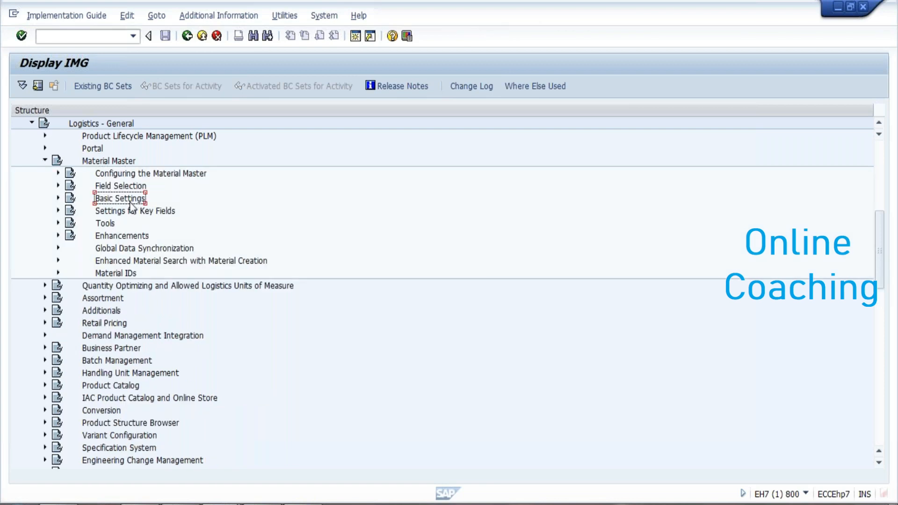
pyautogui.click(58, 197)
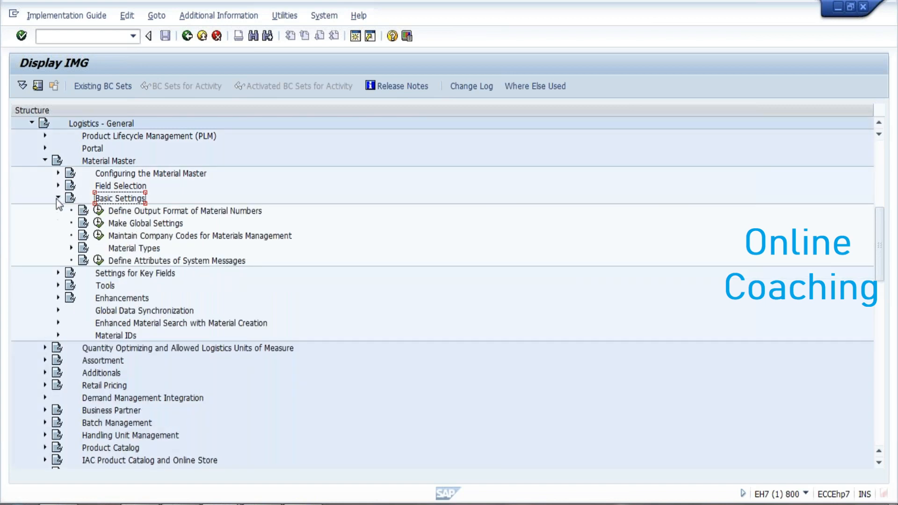
pyautogui.click(128, 248)
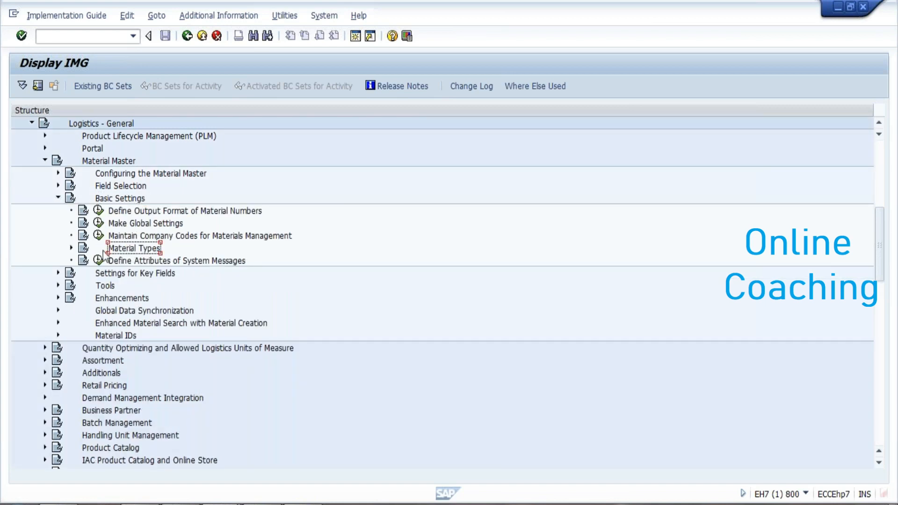
pyautogui.click(71, 247)
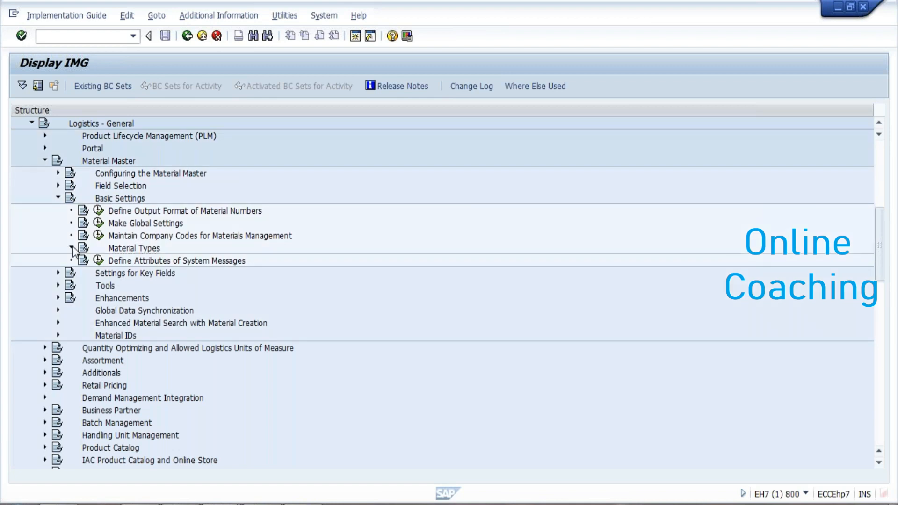
pyautogui.click(142, 263)
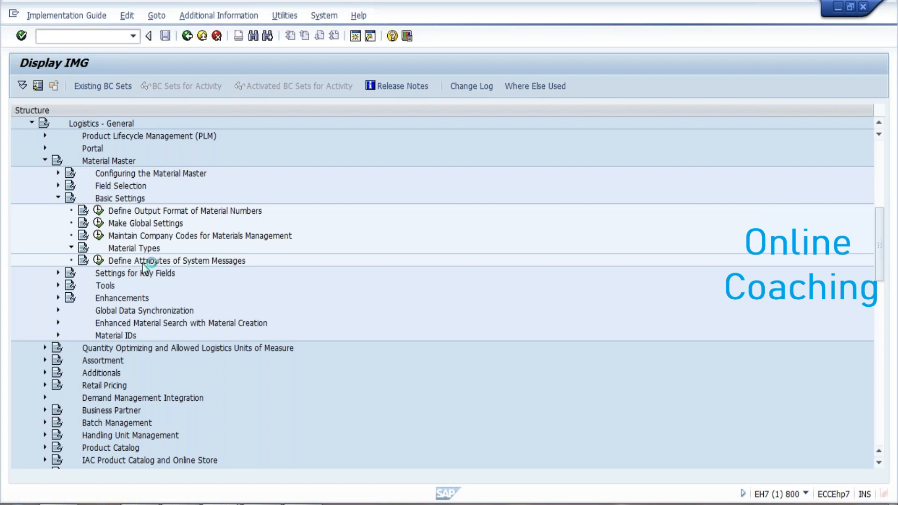
pyautogui.click(166, 341)
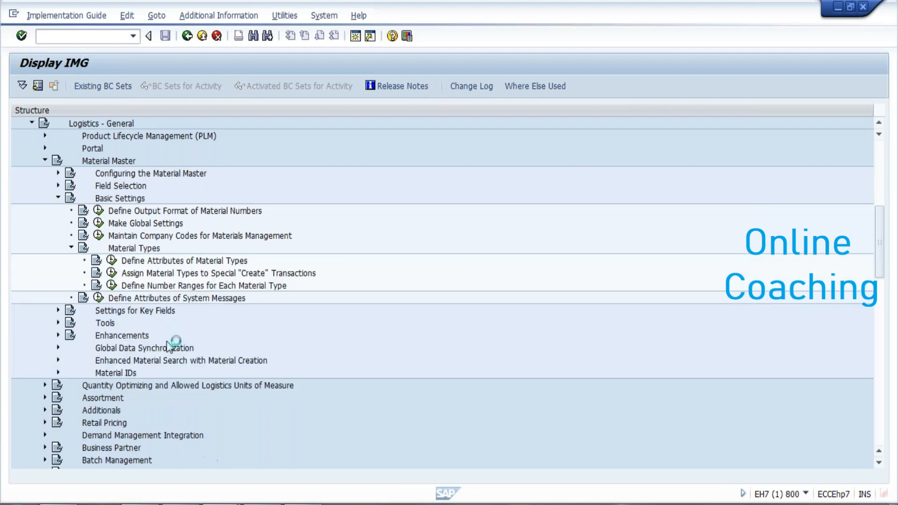
# Select Define Attributes of Material Types and show the IMG Activity keys as additional information
pyautogui.click(172, 264)
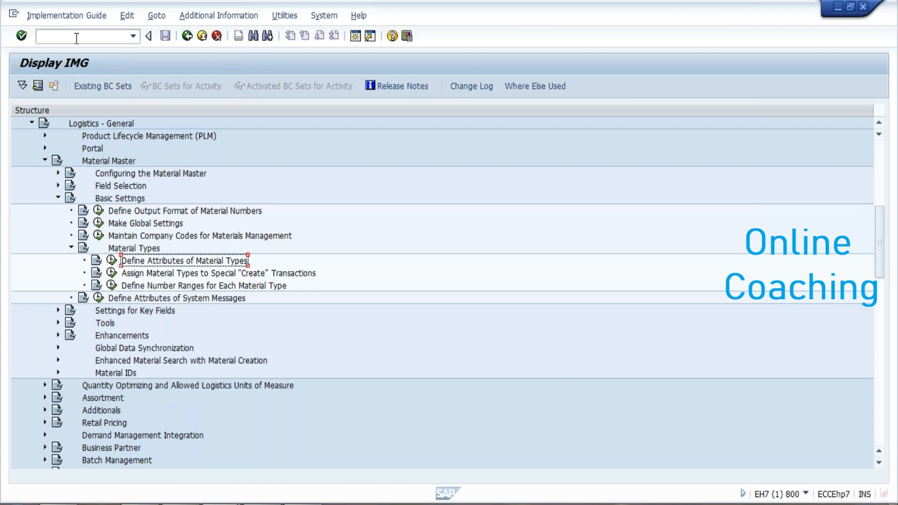
pyautogui.click(224, 15)
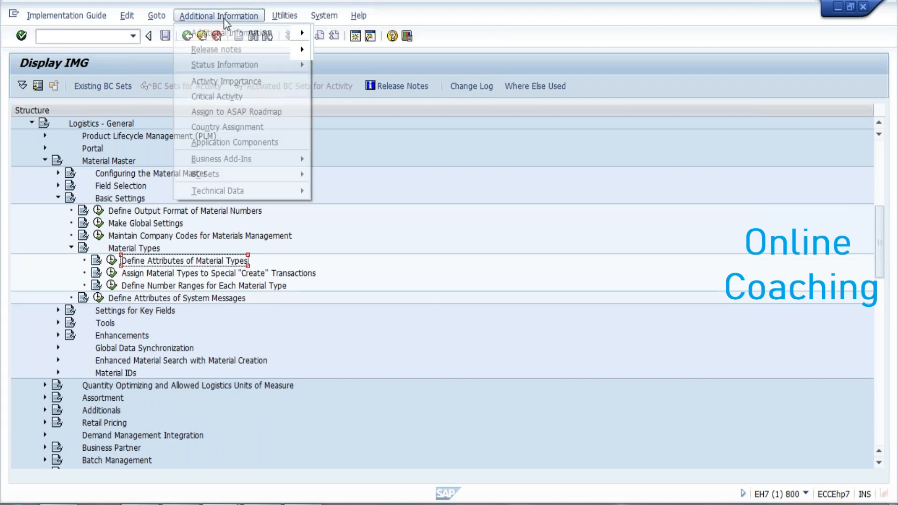
pyautogui.moveTo(284, 15)
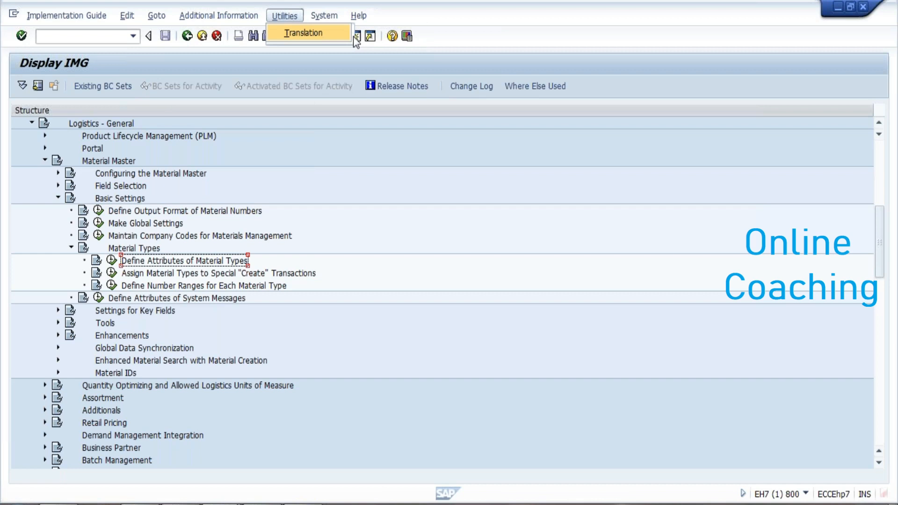
pyautogui.moveTo(258, 10)
pyautogui.moveTo(254, 29)
pyautogui.moveTo(376, 47)
pyautogui.click(450, 62)
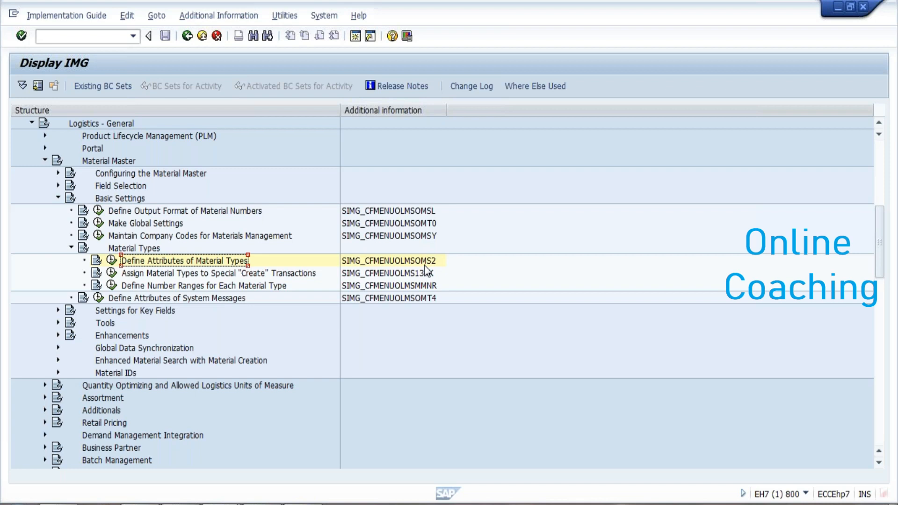
# Select the key beside Define Attributes of Material Types and reapply the IMG Activity key display
pyautogui.click(429, 265)
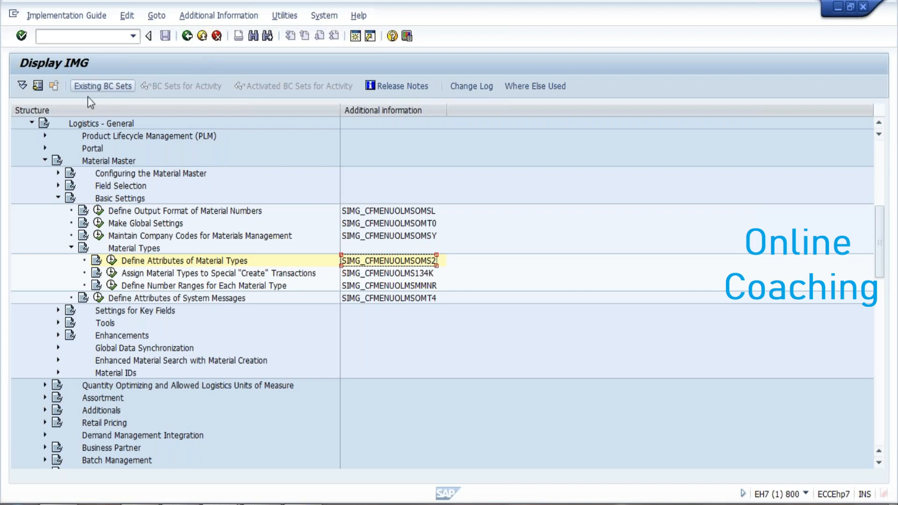
pyautogui.click(200, 19)
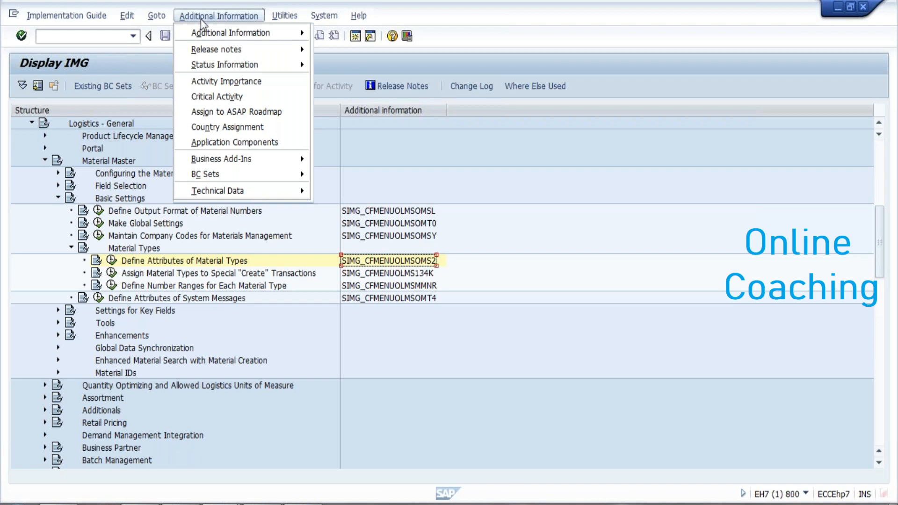
pyautogui.moveTo(218, 40)
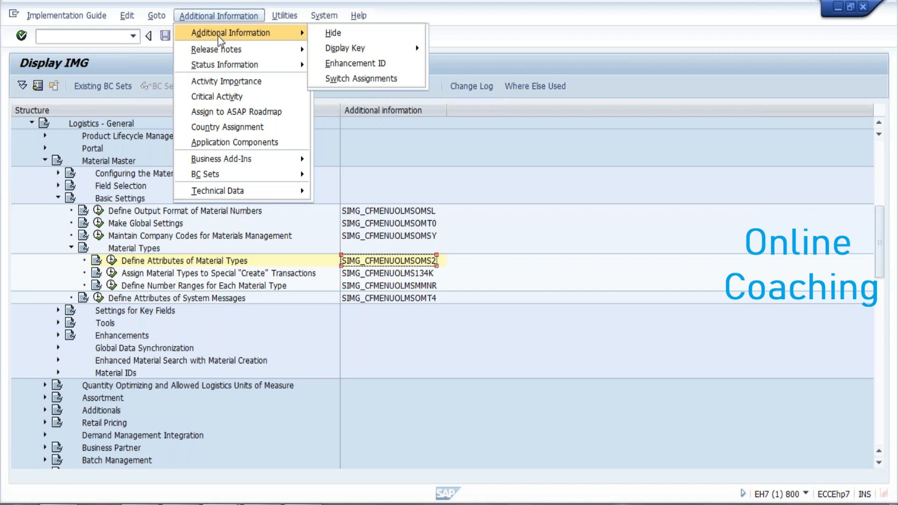
pyautogui.moveTo(363, 50)
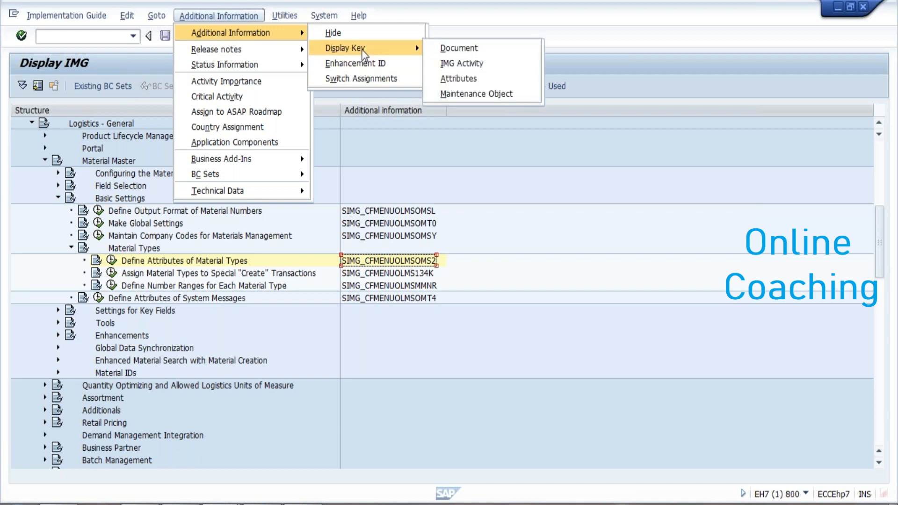
pyautogui.click(445, 63)
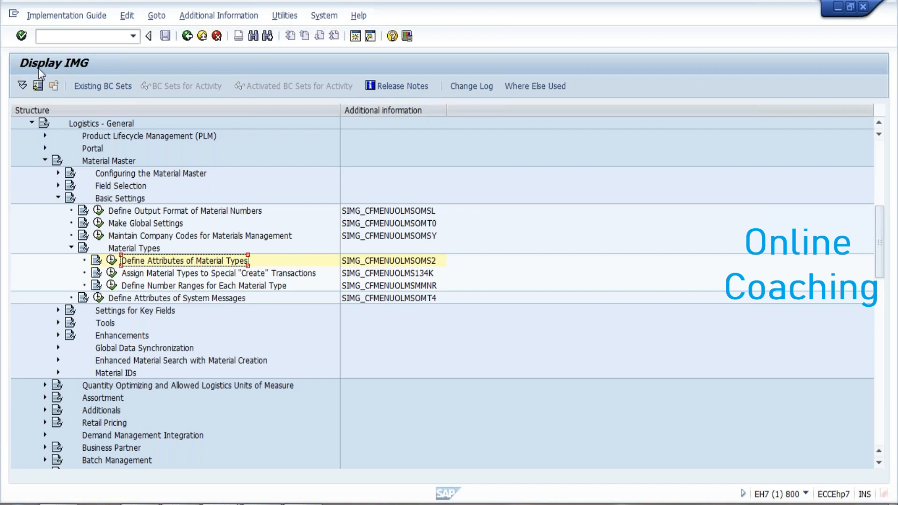
# Display the IMG Activity keys in the additional information column and select the key for Define Attributes of Material Types
pyautogui.click(210, 17)
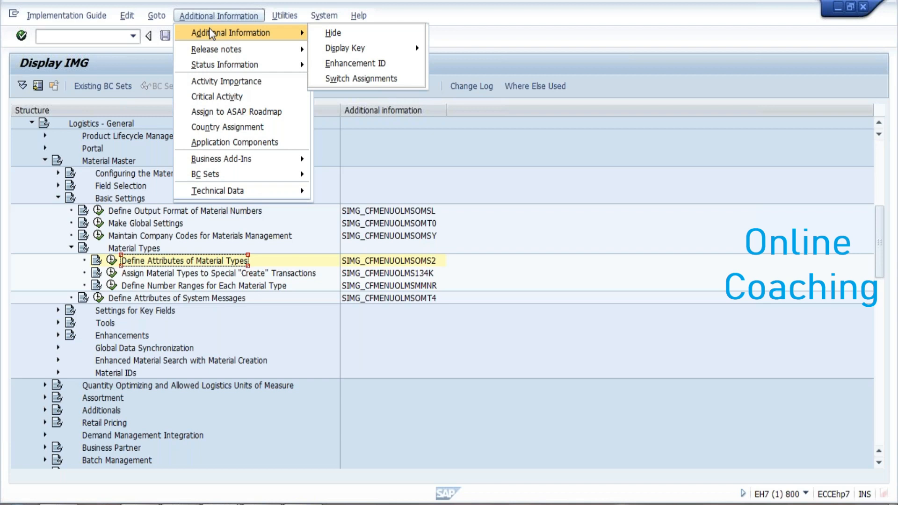
pyautogui.moveTo(324, 50)
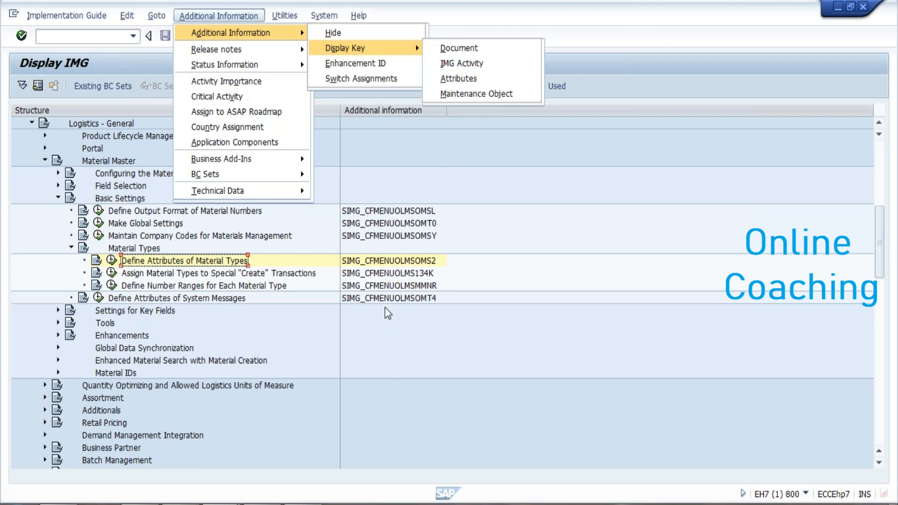
pyautogui.click(460, 63)
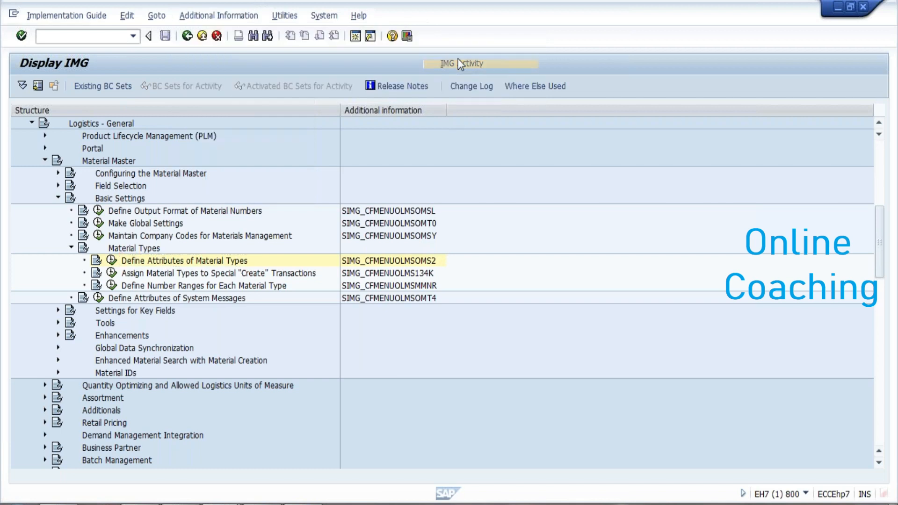
pyautogui.click(432, 265)
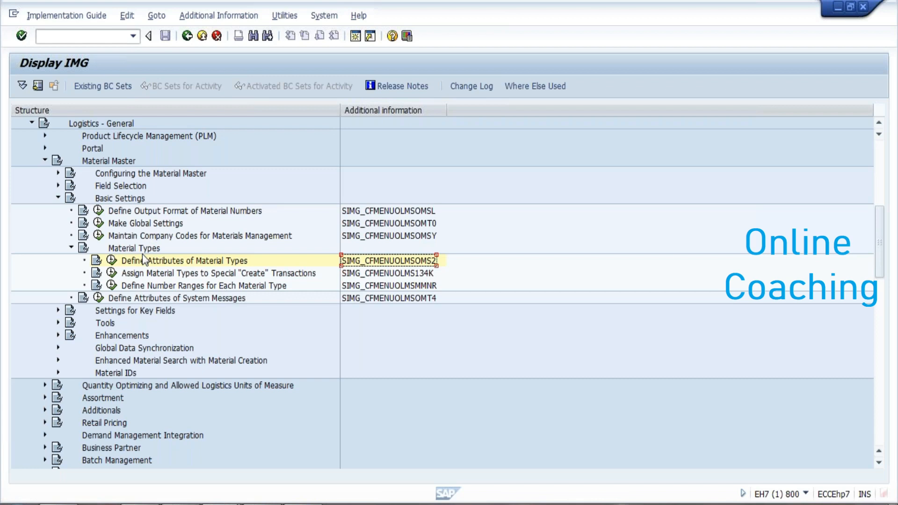
# Execute Define Attributes of Material Types and mark the HALB semi-finished product and FERT finished product rows
pyautogui.click(112, 260)
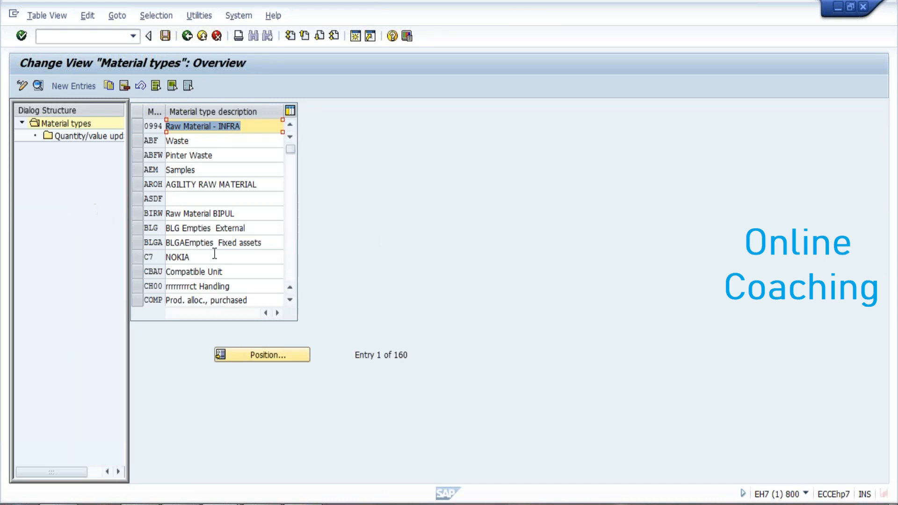
pyautogui.click(291, 271)
pyautogui.click(291, 272)
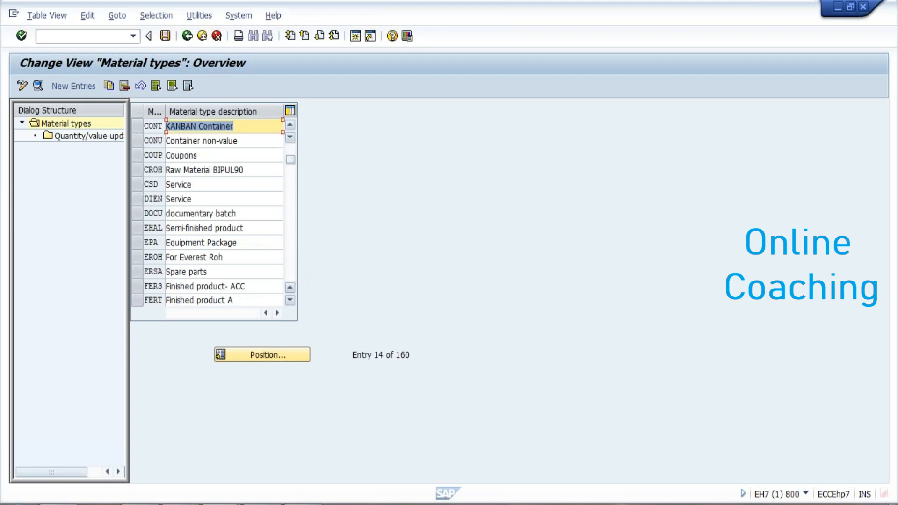
pyautogui.scroll(-1, 158, 216)
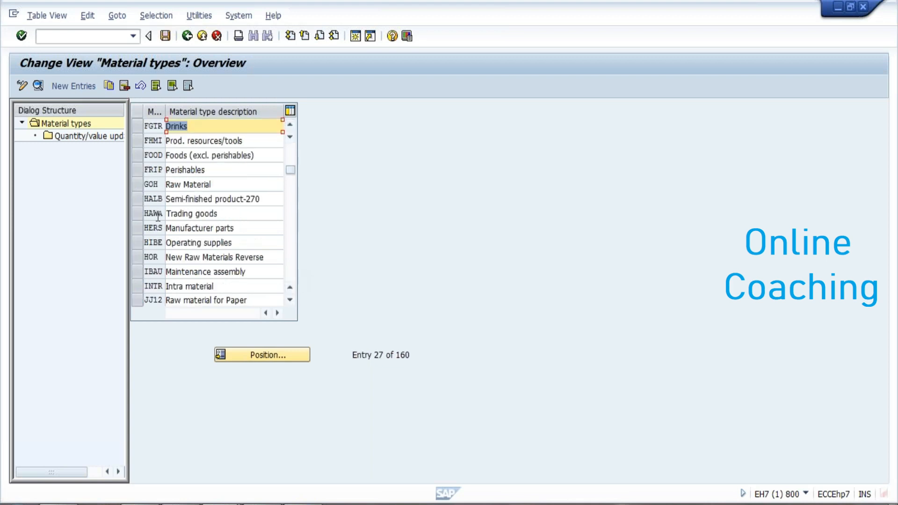
pyautogui.click(137, 200)
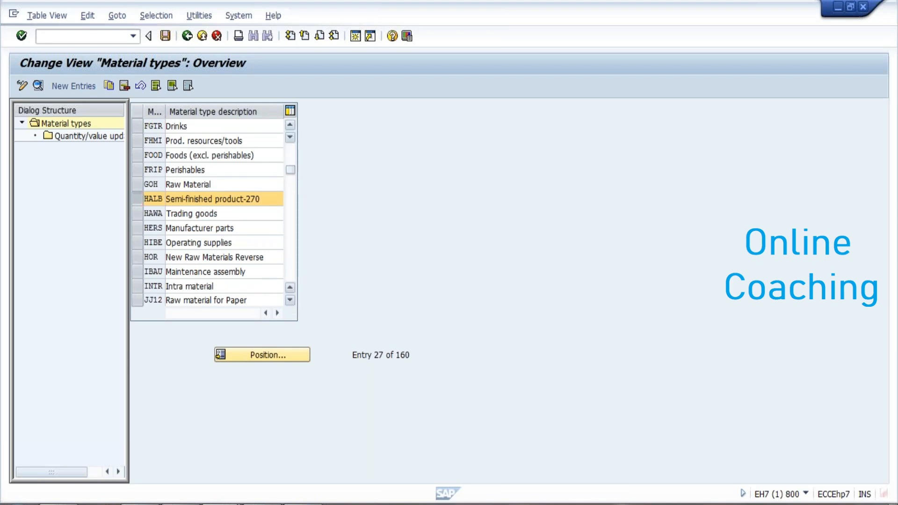
pyautogui.scroll(5, 210, 213)
pyautogui.click(138, 301)
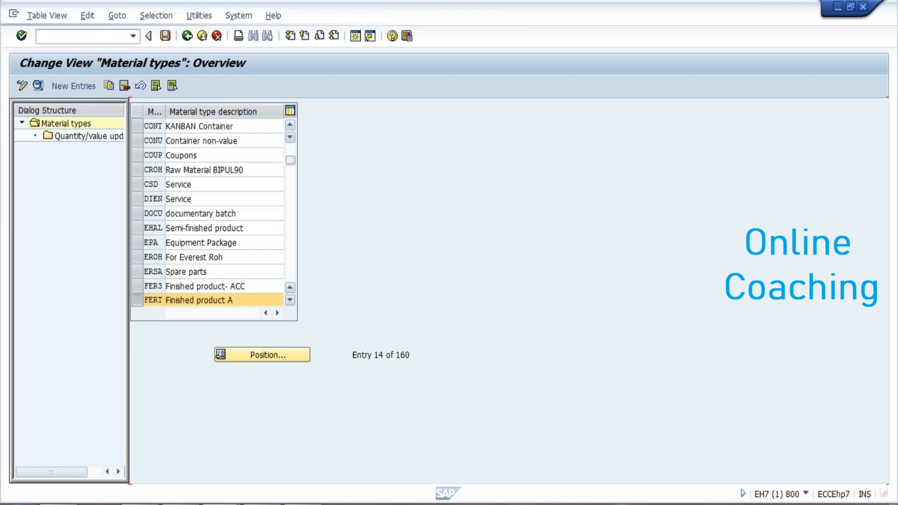
# Mark the HAWA trading goods row in the material types overview as well
pyautogui.click(289, 300)
pyautogui.click(290, 300)
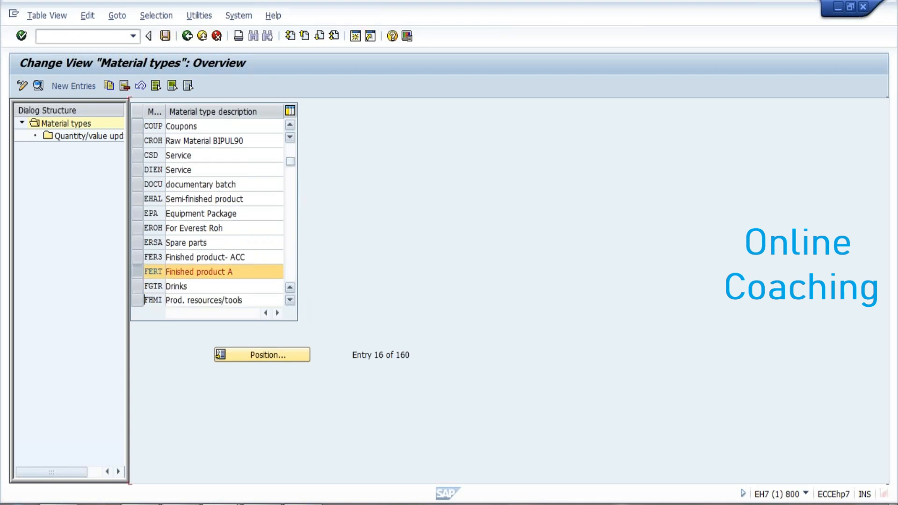
pyautogui.click(290, 300)
pyautogui.click(290, 300)
pyautogui.click(290, 299)
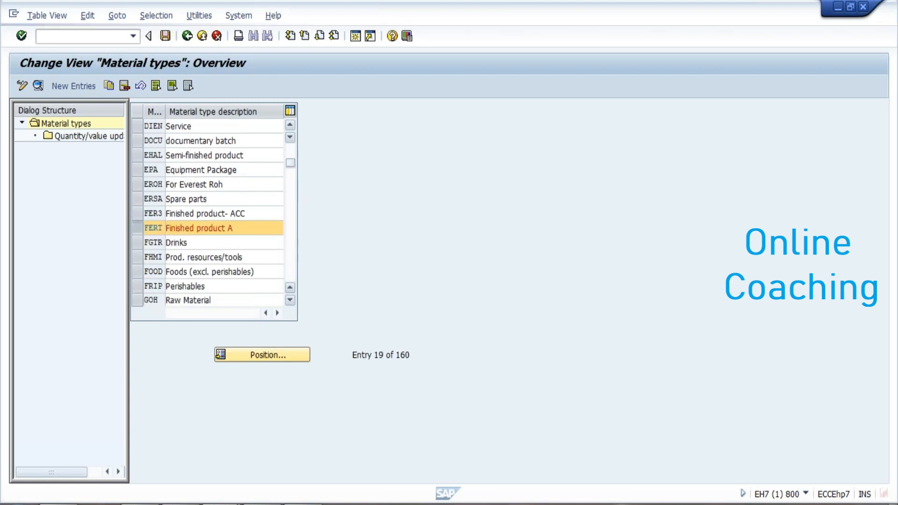
pyautogui.click(290, 299)
pyautogui.click(289, 300)
pyautogui.click(189, 287)
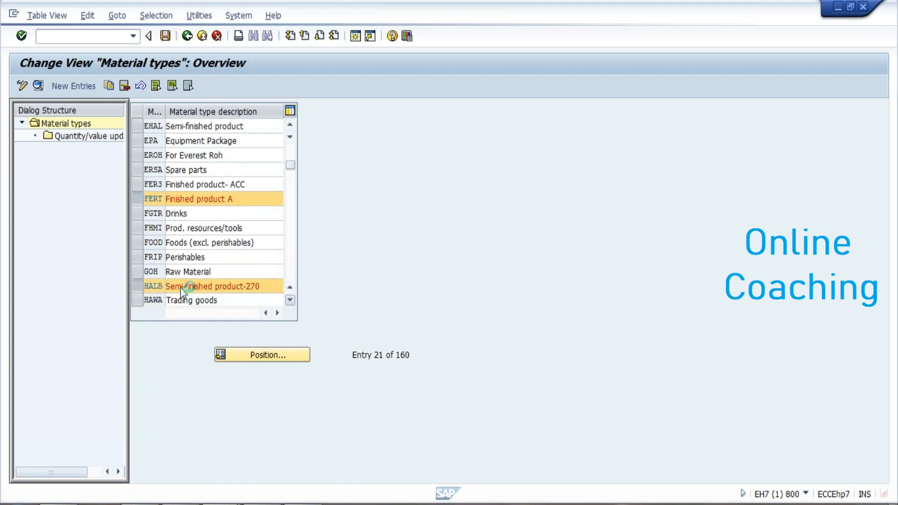
pyautogui.click(141, 287)
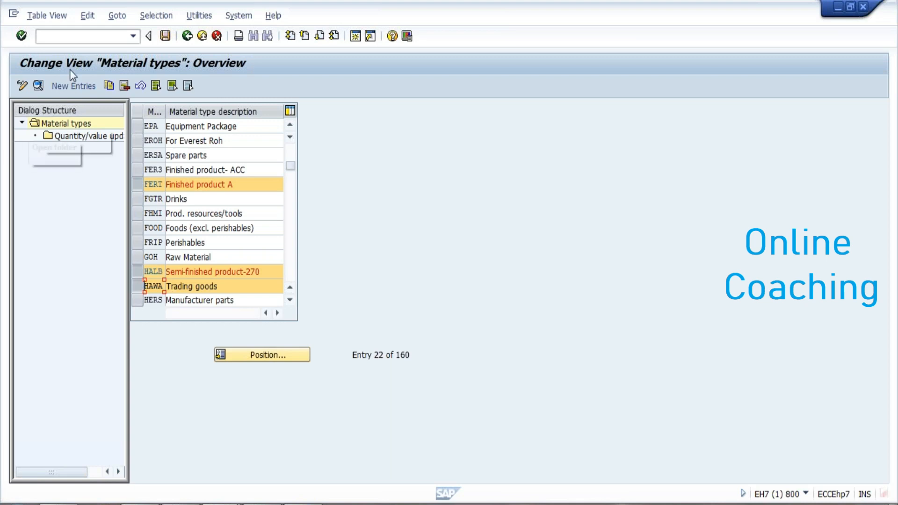
# End the current transaction with /n and run transaction OMS2 to open the material types overview directly
pyautogui.click(74, 40)
pyautogui.write('/n')
pyautogui.press('Return')
pyautogui.write('OMS2')
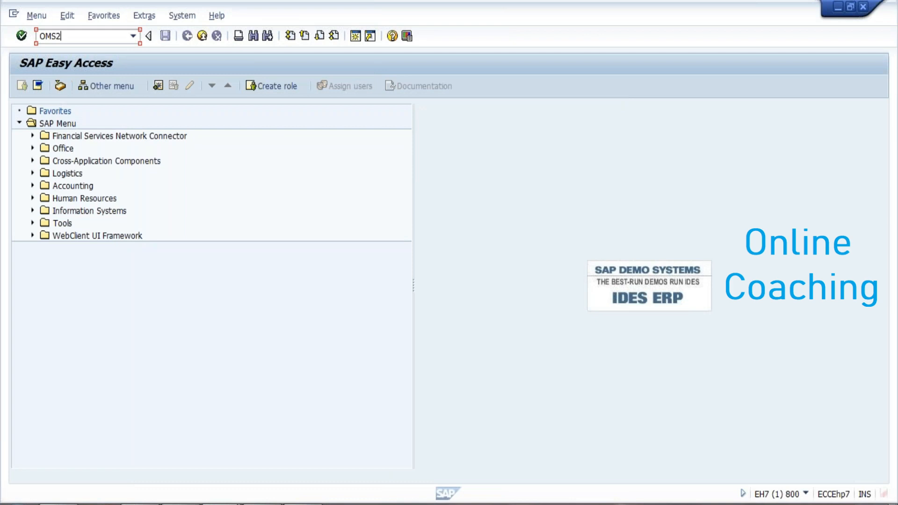
pyautogui.press('Return')
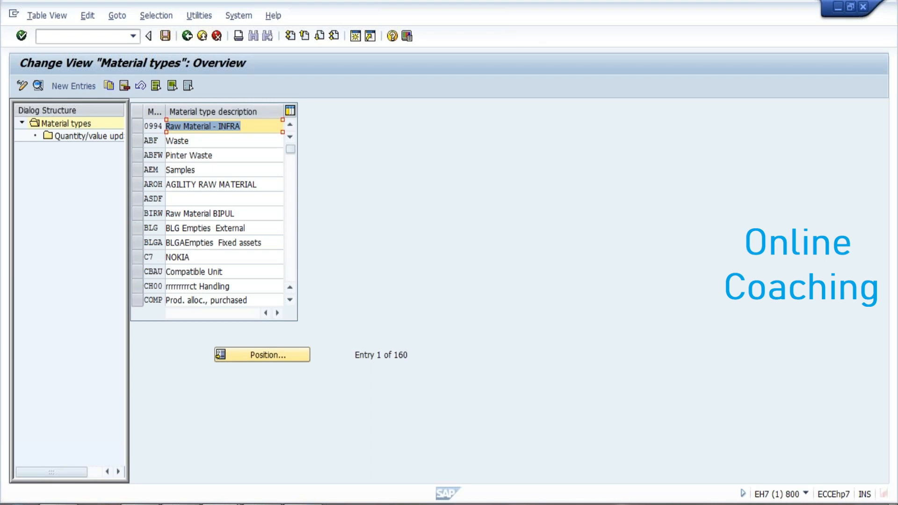
# Return to SAP Easy Access with /n, expand the Logistics folder and select Materials Management
pyautogui.hotkey('ctrl', '/')
pyautogui.write('/n')
pyautogui.press('Return')
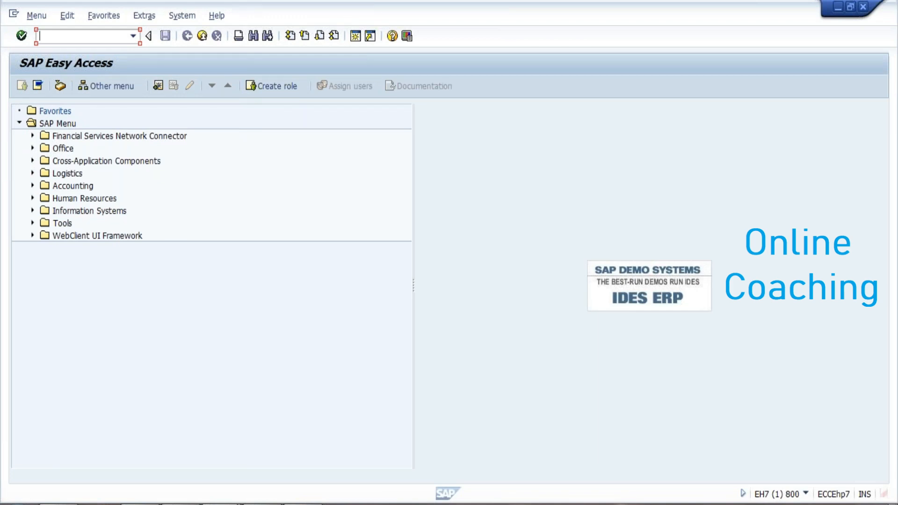
pyautogui.click(66, 174)
pyautogui.doubleClick(61, 174)
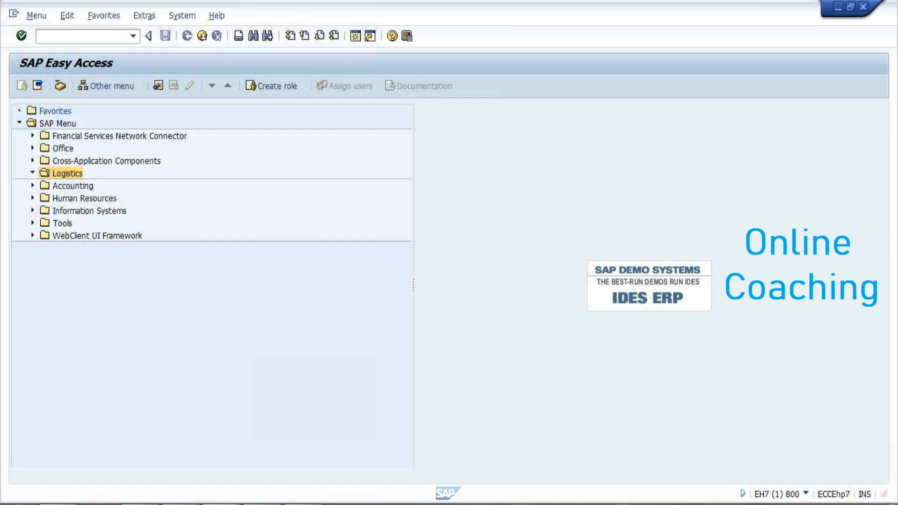
pyautogui.click(105, 186)
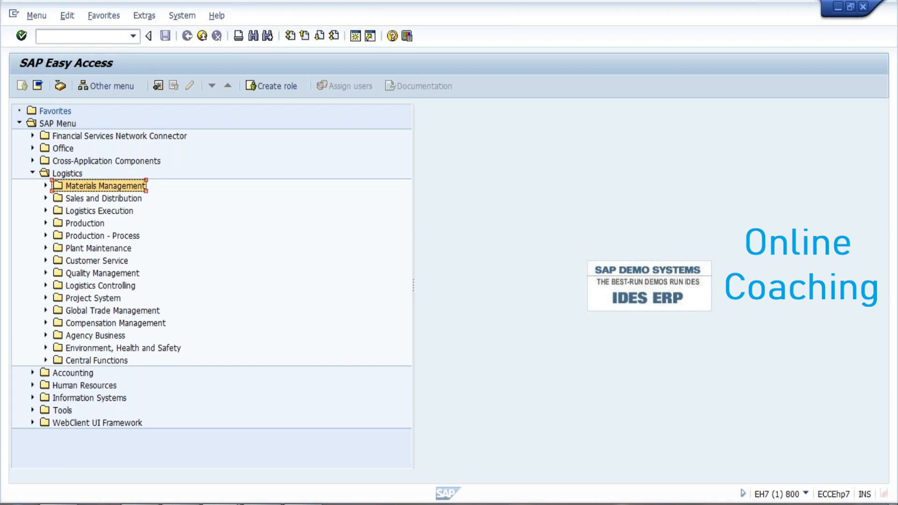
# Expand the Materials Management folder and select Material Master within it
pyautogui.press('Right')
pyautogui.press('Down')
pyautogui.press('Down')
pyautogui.press('Down')
pyautogui.press('Down')
pyautogui.press('Down')
pyautogui.press('Down')
pyautogui.press('Down')
pyautogui.press('Down')
pyautogui.press('Down')
pyautogui.press('Down')
pyautogui.press('Down')
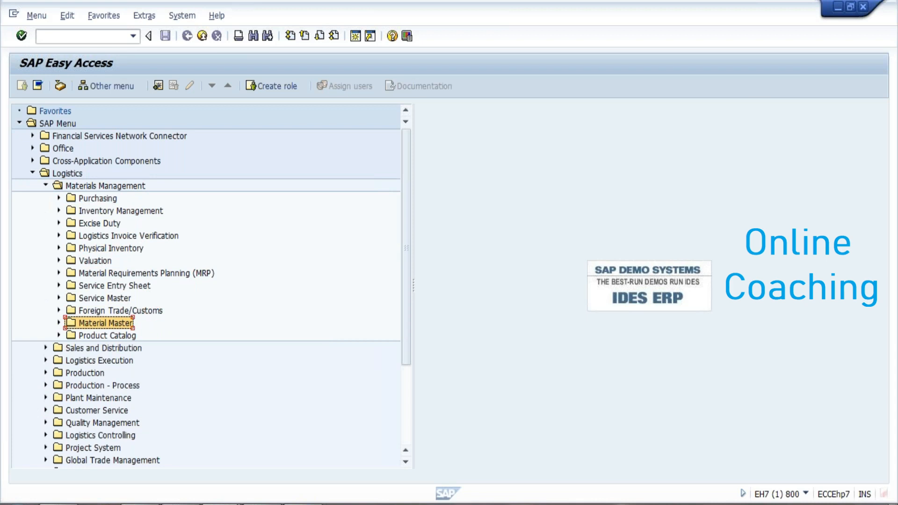
# Expand Material Master, Material and Create (General), and select the MM01 - Immediately transaction
pyautogui.press('Right')
pyautogui.press('Down')
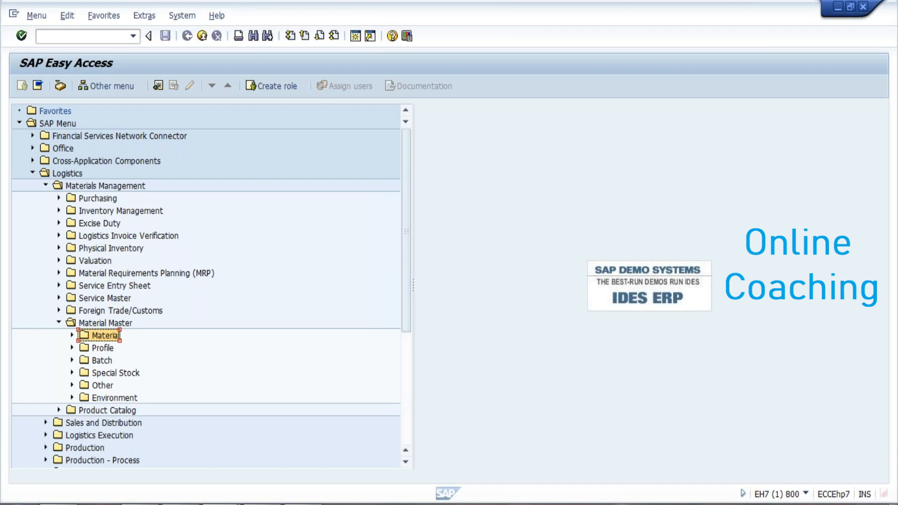
pyautogui.press('Right')
pyautogui.press('Down')
pyautogui.press('Down')
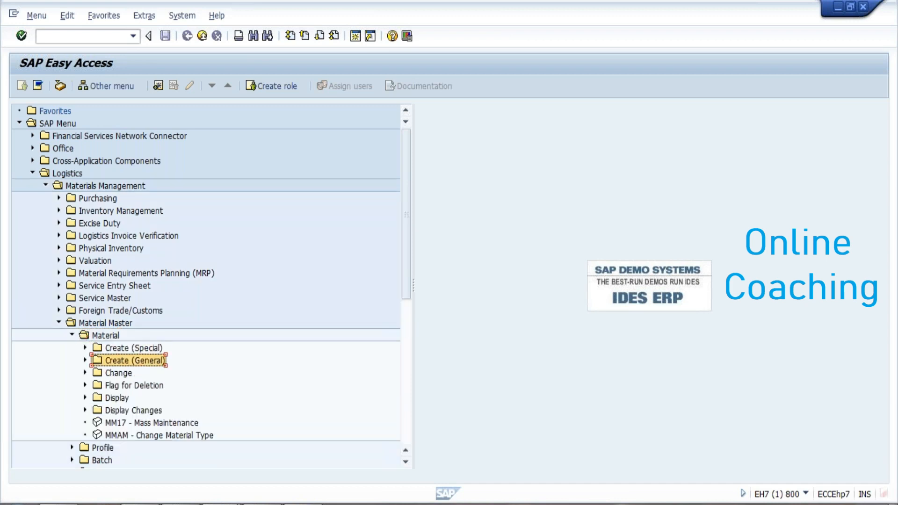
pyautogui.doubleClick(112, 361)
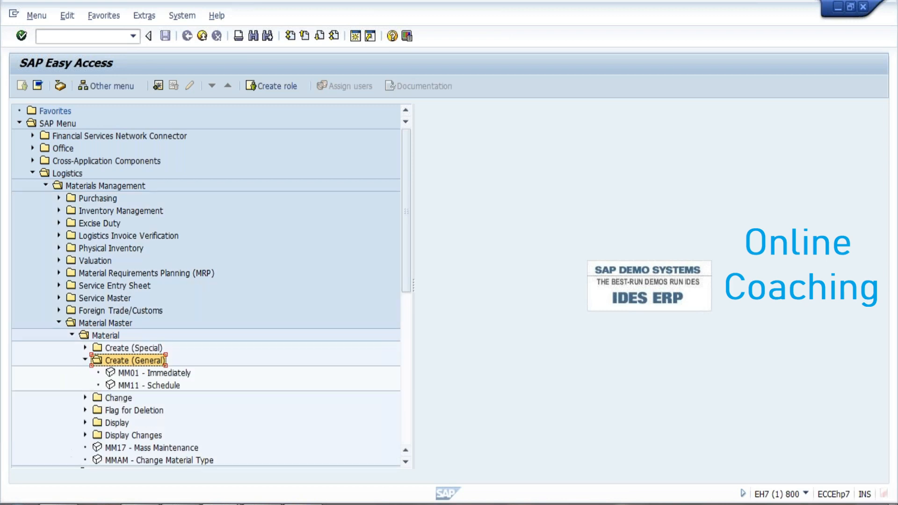
pyautogui.click(123, 374)
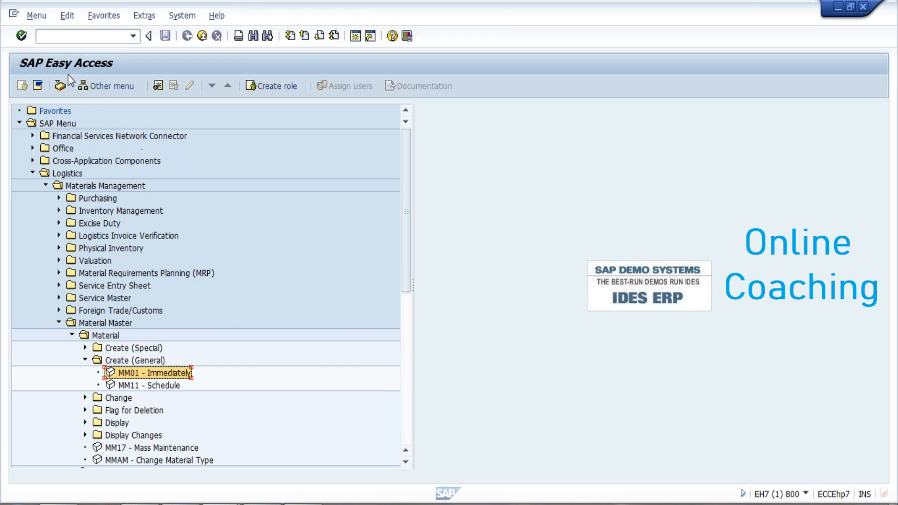
pyautogui.write('MM01')
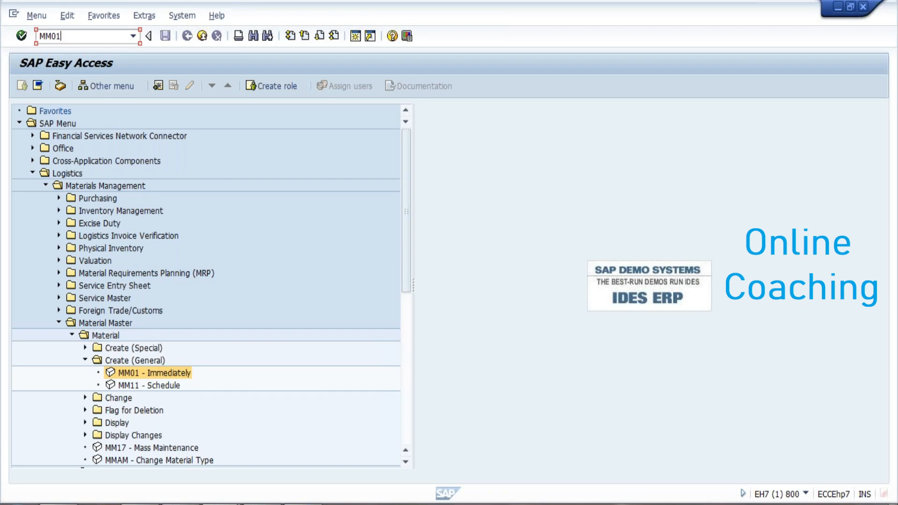
pyautogui.press('BackSpace')
pyautogui.press('BackSpace')
pyautogui.press('BackSpace')
pyautogui.press('BackSpace')
# Expand the Change and Display folders under Material, selecting MM02 - Immediately and MM03 - Display Current in turn
pyautogui.doubleClick(119, 398)
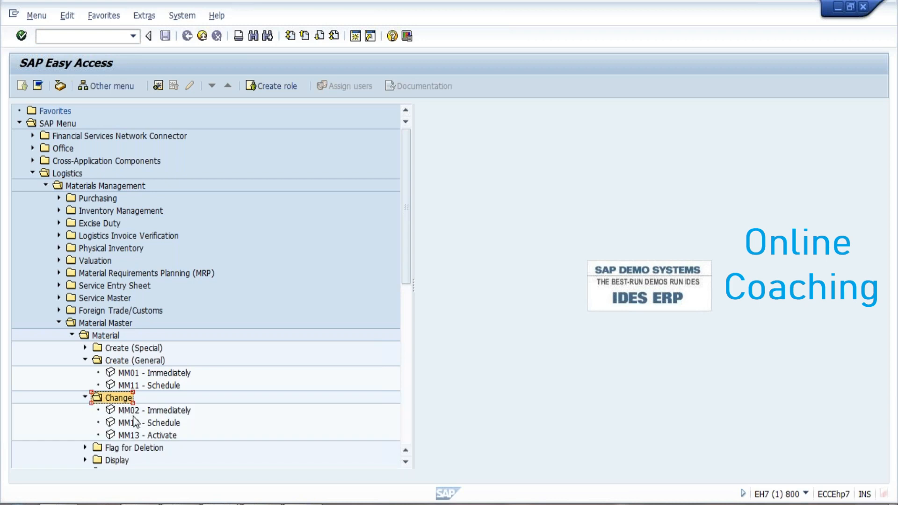
pyautogui.press('Down')
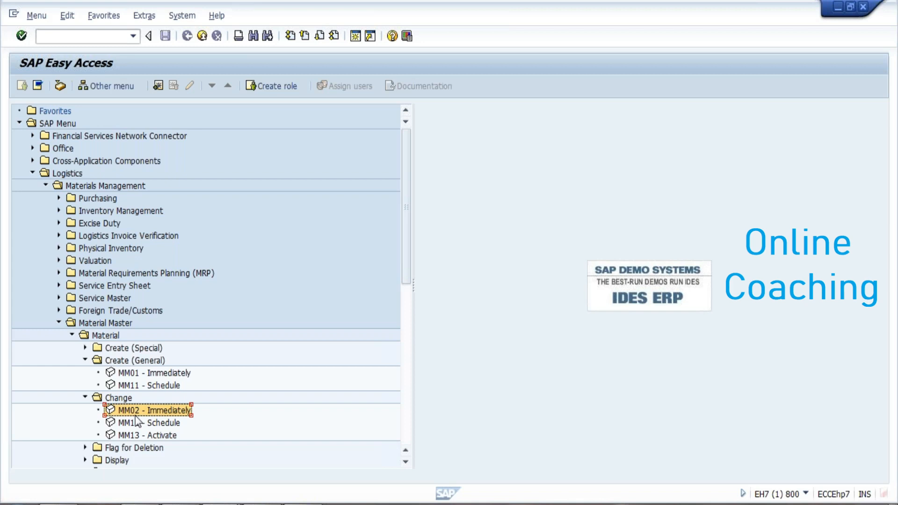
pyautogui.click(406, 462)
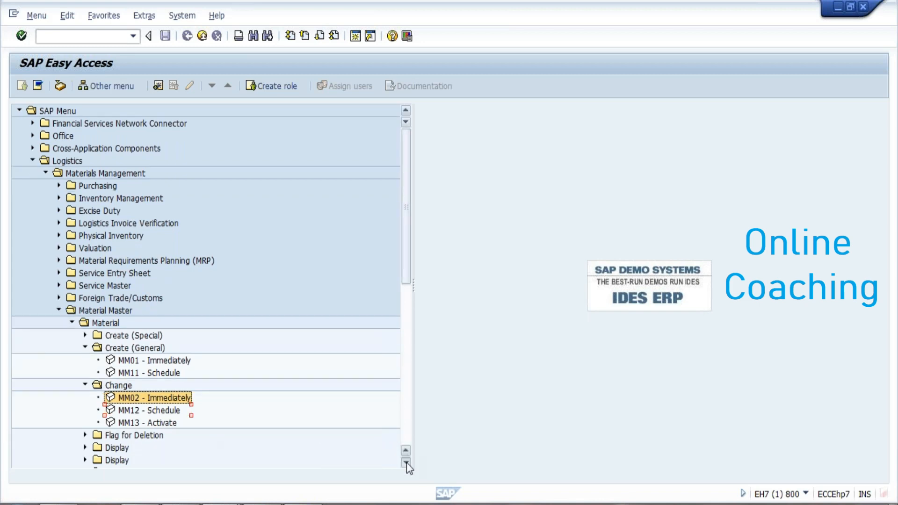
pyautogui.scroll(-1, 406, 462)
pyautogui.scroll(-2, 406, 462)
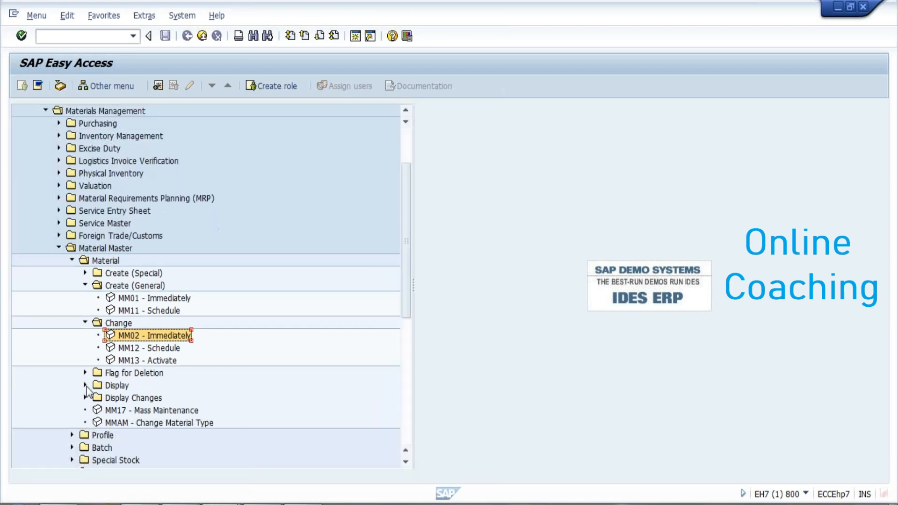
pyautogui.click(85, 385)
pyautogui.click(131, 398)
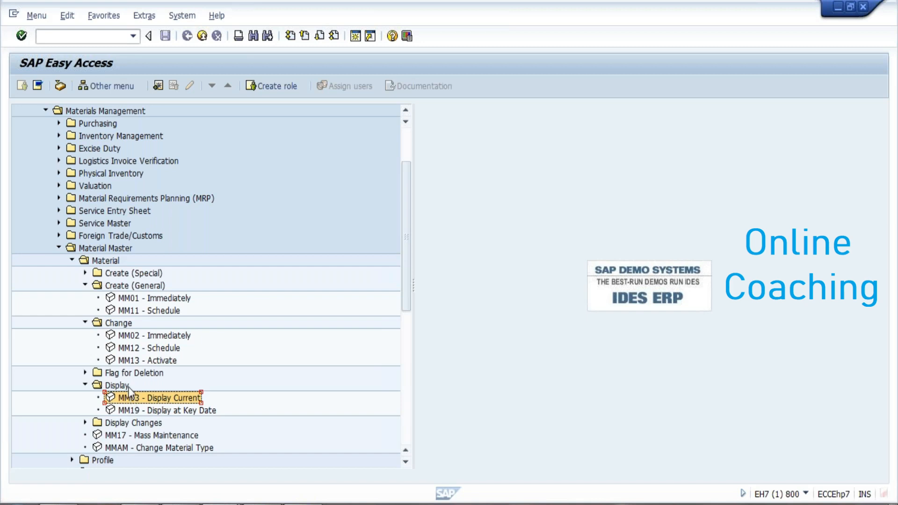
# Select MM01 - Immediately under Create (General) and run transaction MM01 to open the Create Material initial screen
pyautogui.click(134, 303)
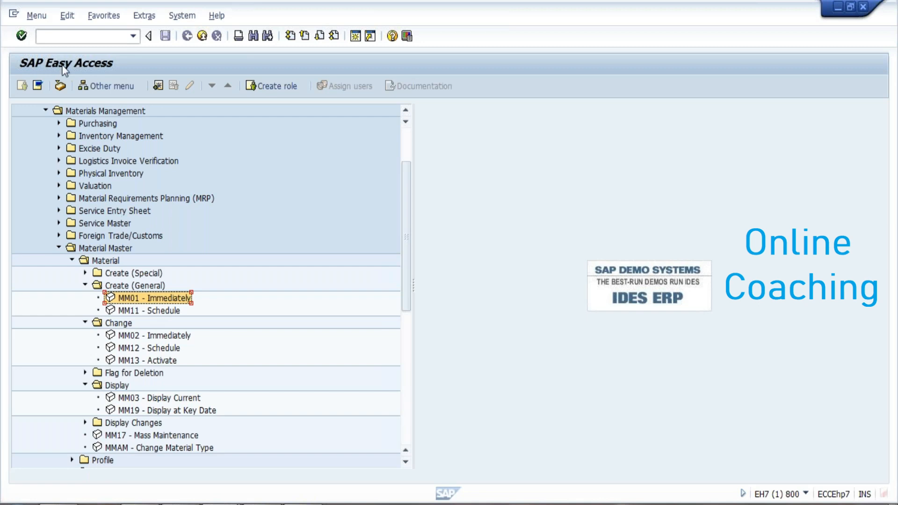
pyautogui.click(61, 40)
pyautogui.write('MM01')
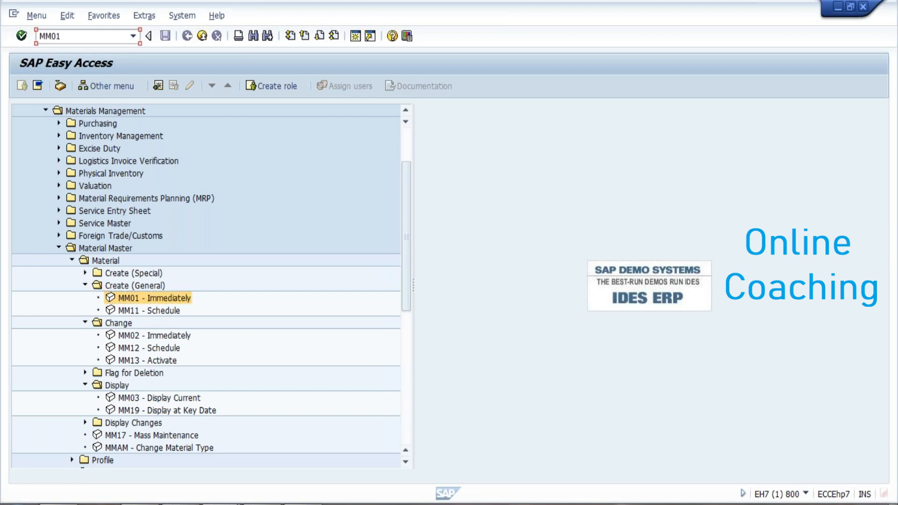
pyautogui.press('Return')
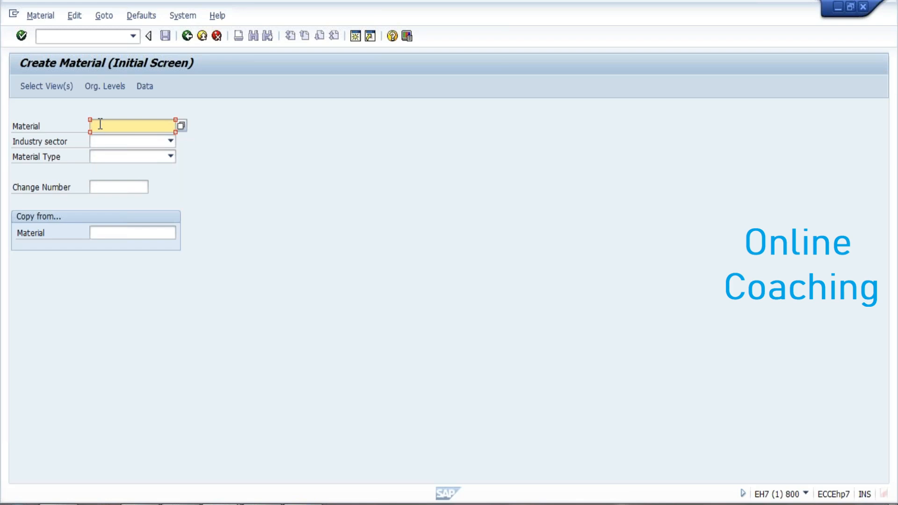
# Set the industry sector of the new material to Retail
pyautogui.click(170, 141)
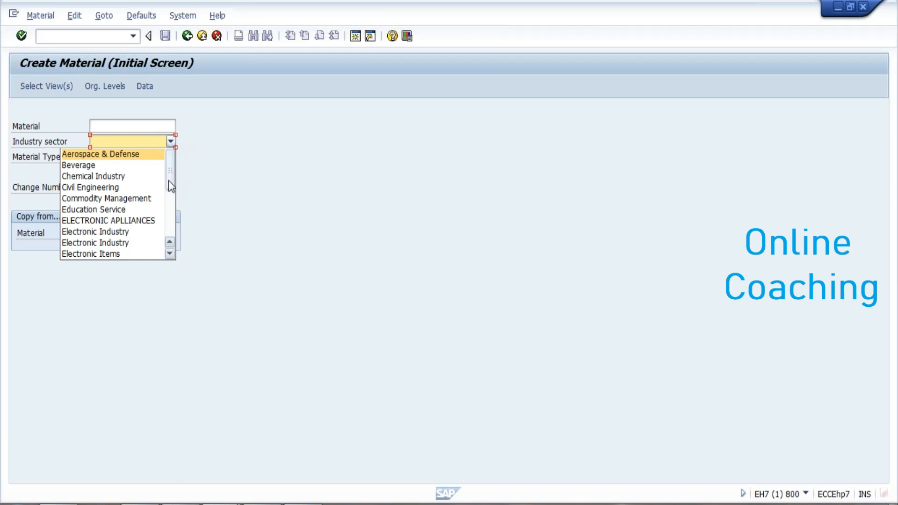
pyautogui.scroll(-3, 166, 214)
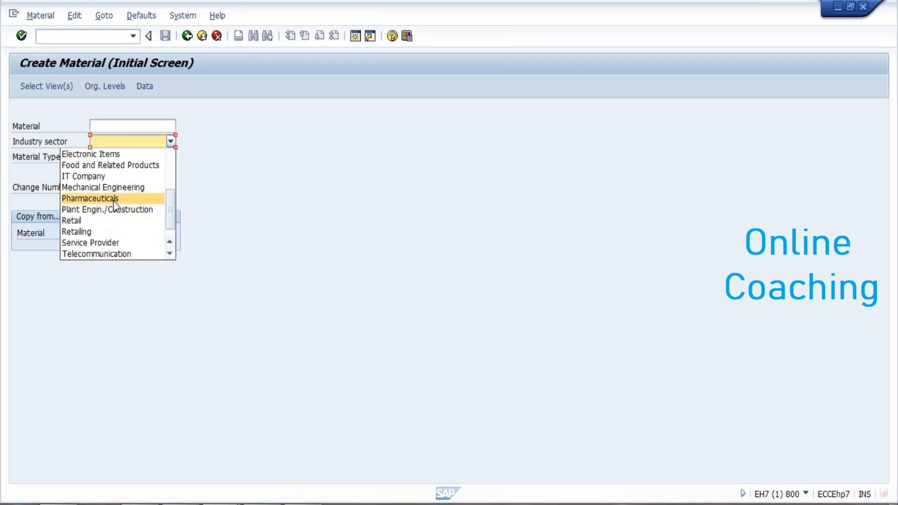
pyautogui.click(102, 220)
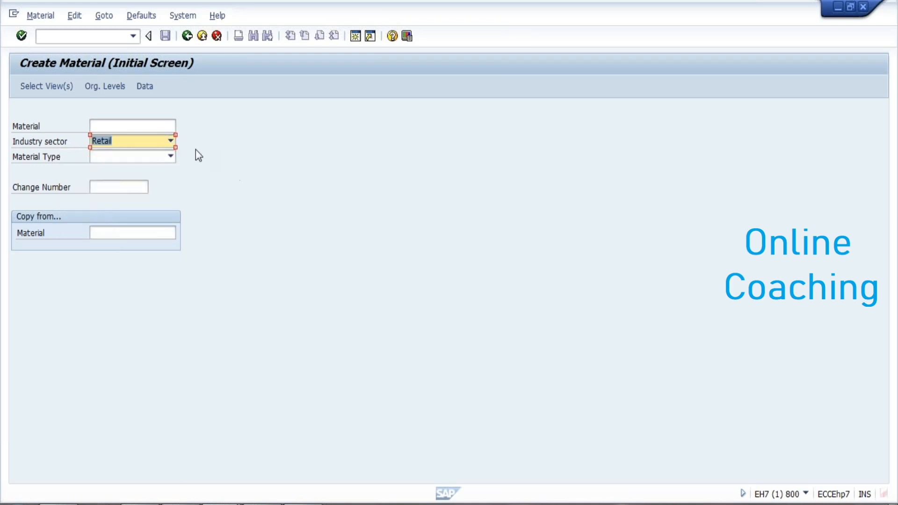
# Change the industry sector of the new material to Food and Related Products
pyautogui.click(172, 142)
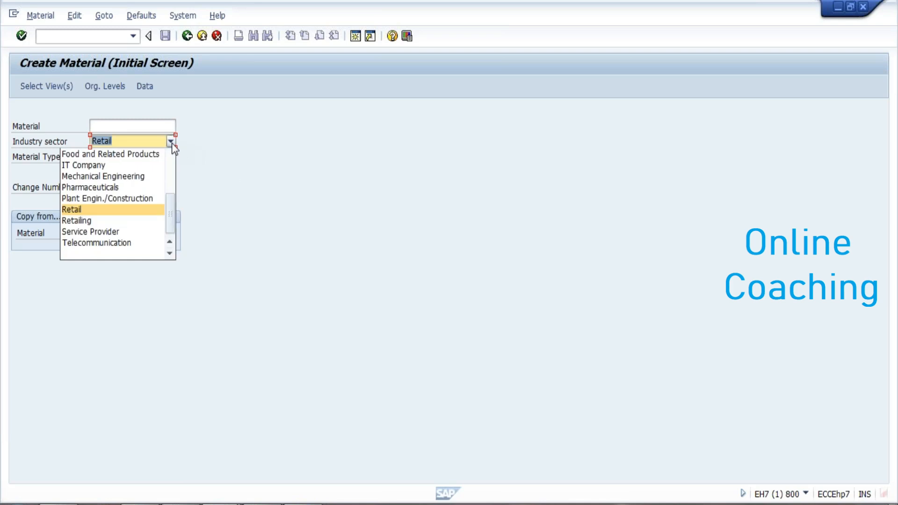
pyautogui.press('Down')
pyautogui.press('Down')
pyautogui.press('Up')
pyautogui.press('Up')
pyautogui.press('Up')
pyautogui.press('Up')
pyautogui.press('Up')
pyautogui.press('Up')
pyautogui.press('Up')
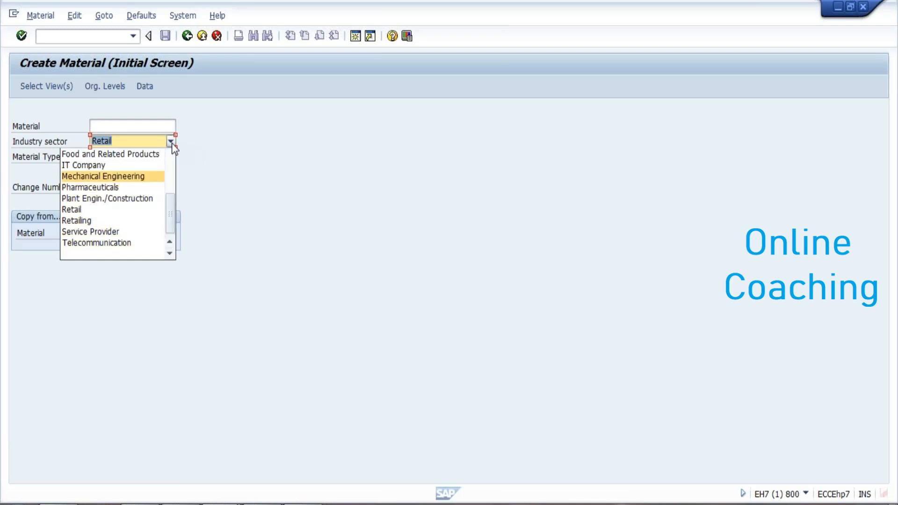
pyautogui.press('Up')
pyautogui.press('Up')
pyautogui.press('Up')
pyautogui.press('Up')
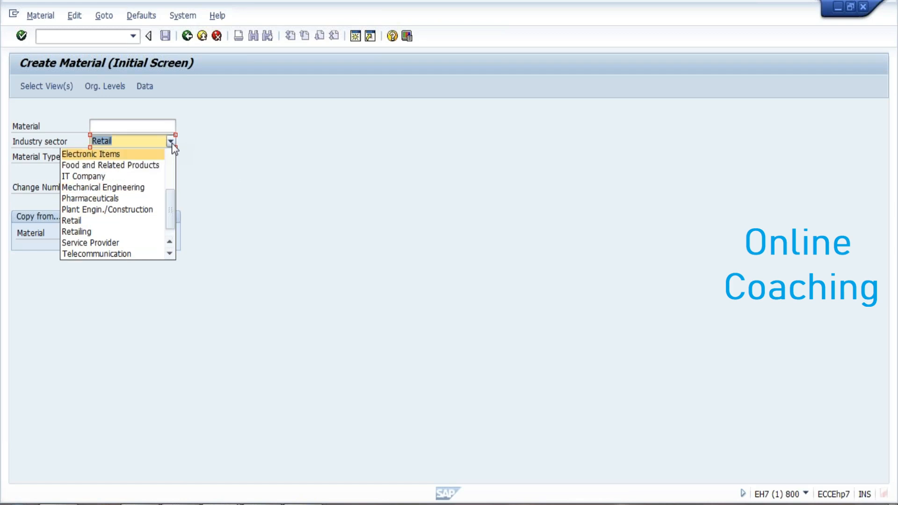
pyautogui.press('Down')
pyautogui.press('Down')
pyautogui.press('Down')
pyautogui.press('Down')
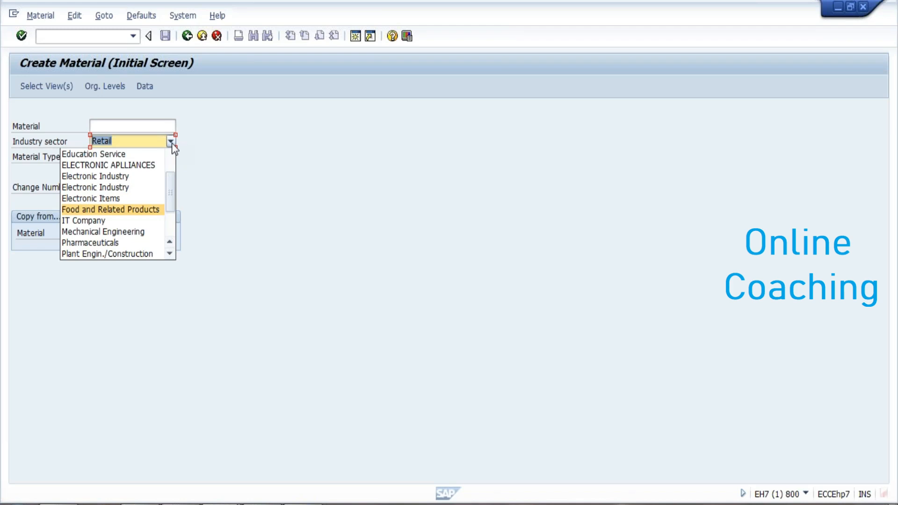
pyautogui.press('Return')
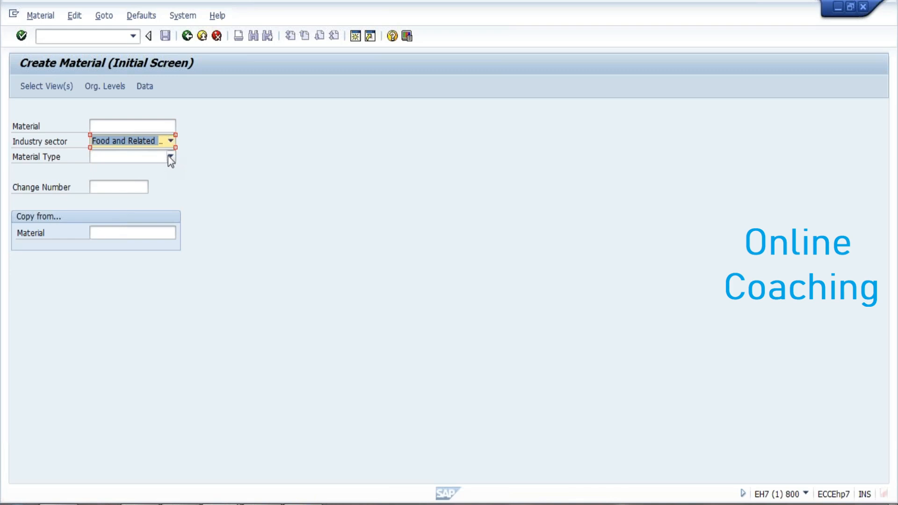
# Set the material type of the new material to Finished product
pyautogui.click(171, 157)
pyautogui.scroll(-6, 171, 240)
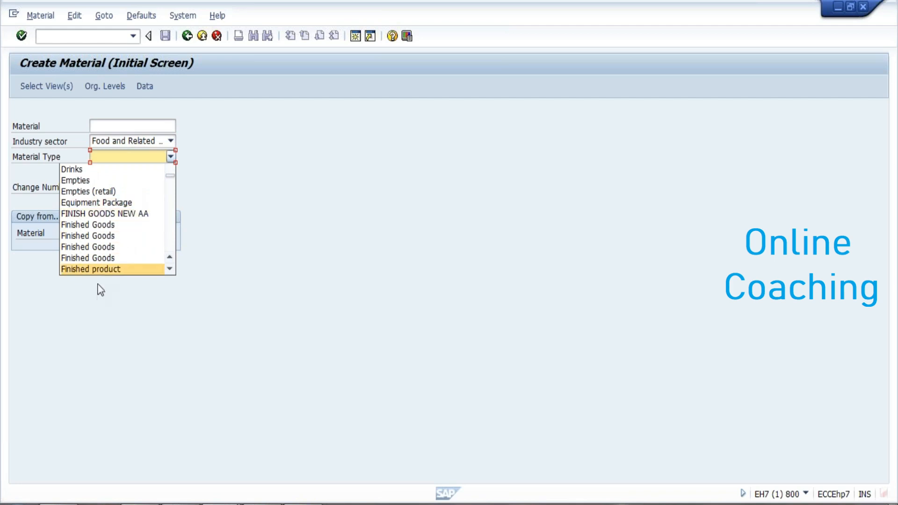
pyautogui.click(168, 270)
pyautogui.click(168, 270)
pyautogui.click(169, 270)
pyautogui.click(169, 270)
pyautogui.click(168, 270)
pyautogui.click(168, 270)
pyautogui.click(169, 270)
pyautogui.click(168, 270)
pyautogui.click(168, 270)
pyautogui.click(169, 270)
pyautogui.click(168, 270)
pyautogui.click(168, 270)
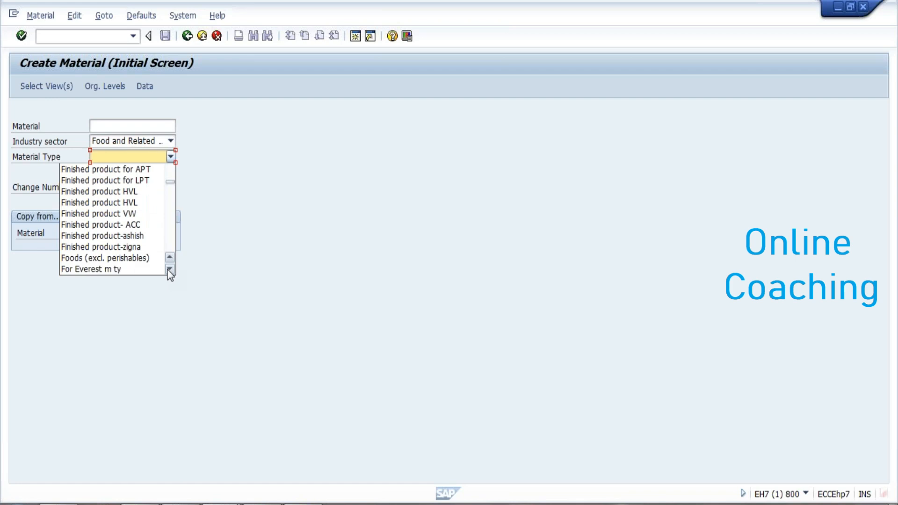
pyautogui.click(170, 177)
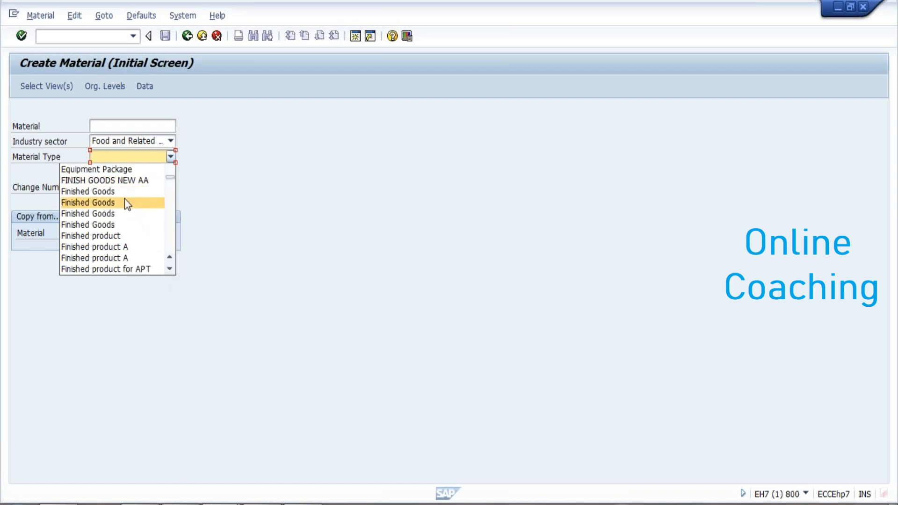
pyautogui.click(100, 235)
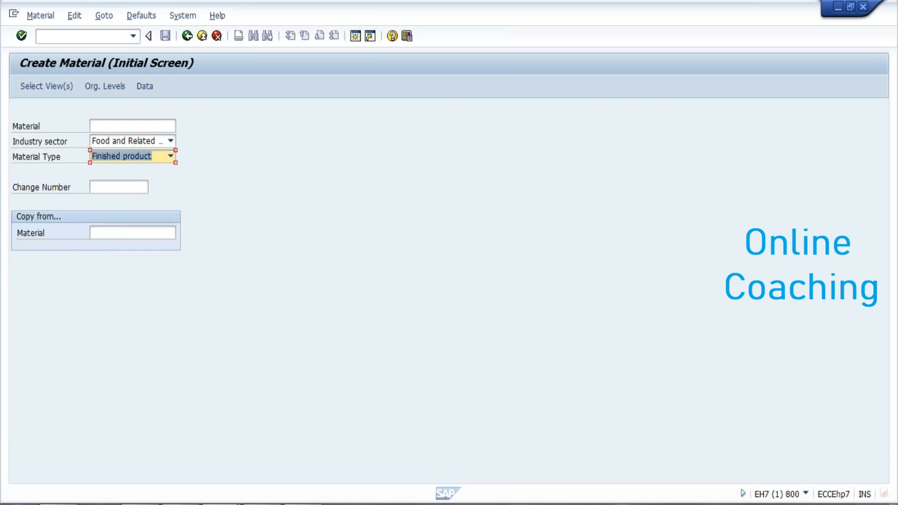
# Open the view selection and mark the views Basic Data 1, Sales: Sales Org. Data 1 and Sales: General/Plant Data
pyautogui.click(43, 87)
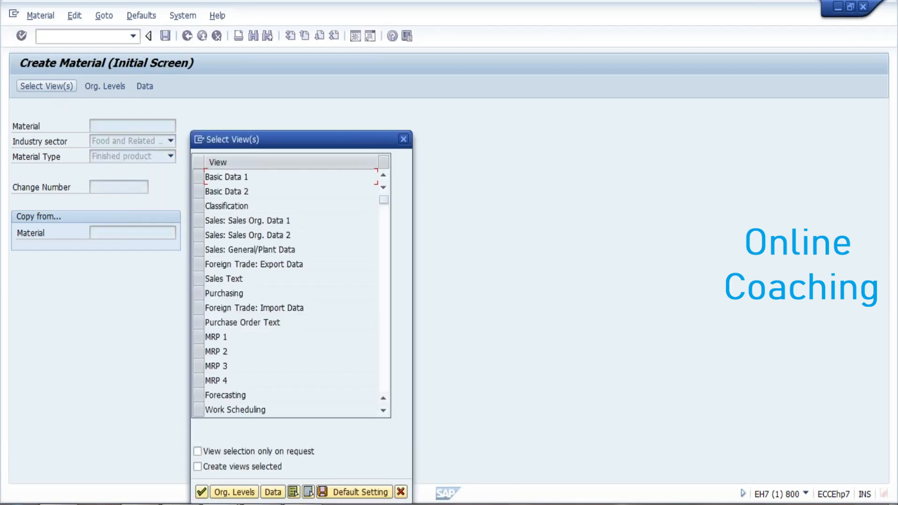
pyautogui.click(403, 140)
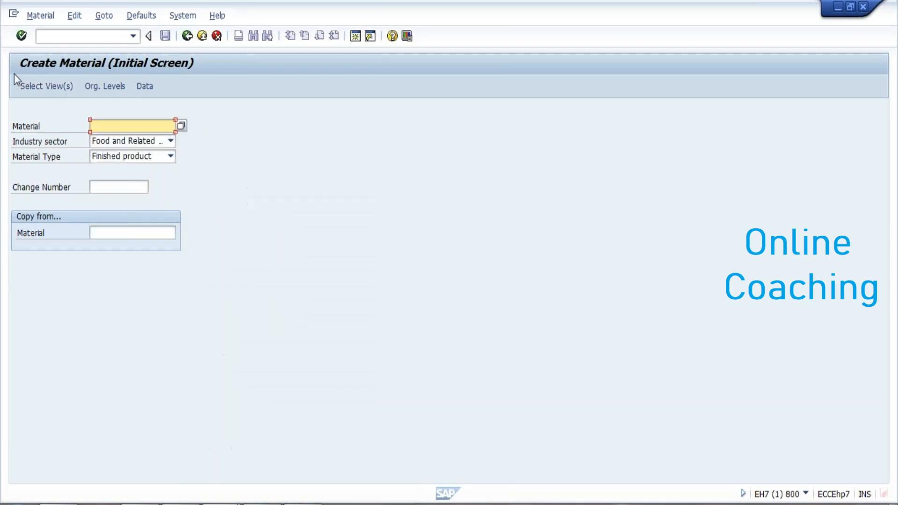
pyautogui.click(50, 89)
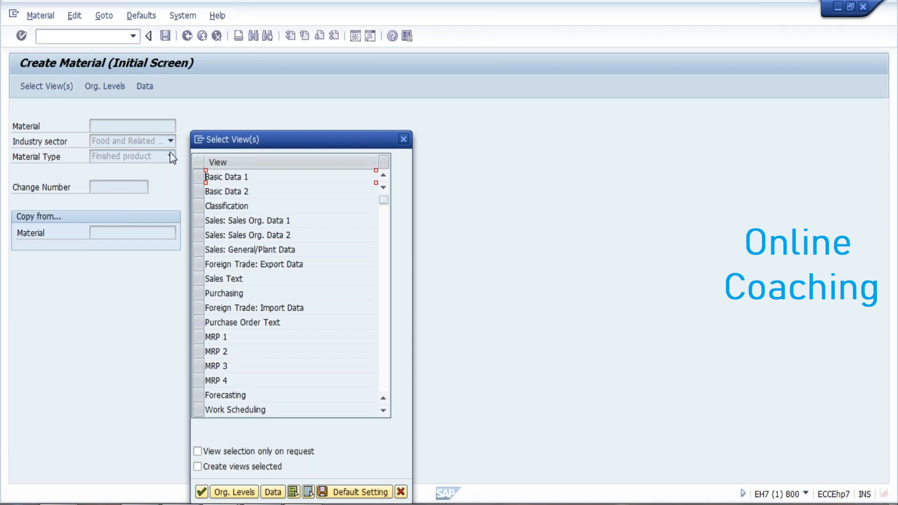
pyautogui.click(203, 179)
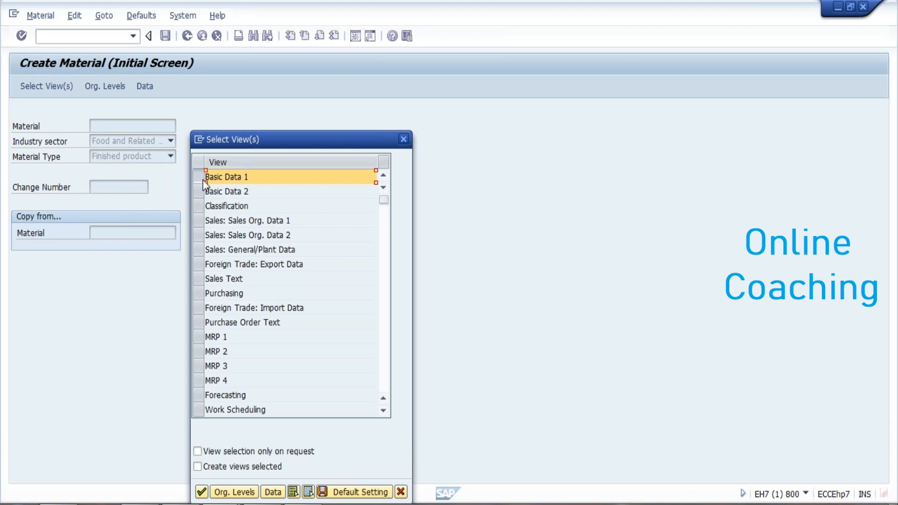
pyautogui.click(199, 220)
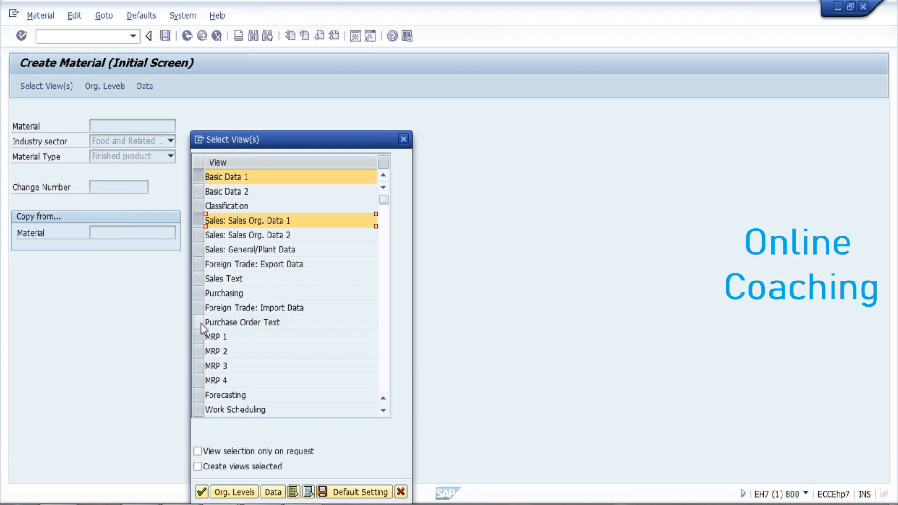
pyautogui.click(203, 250)
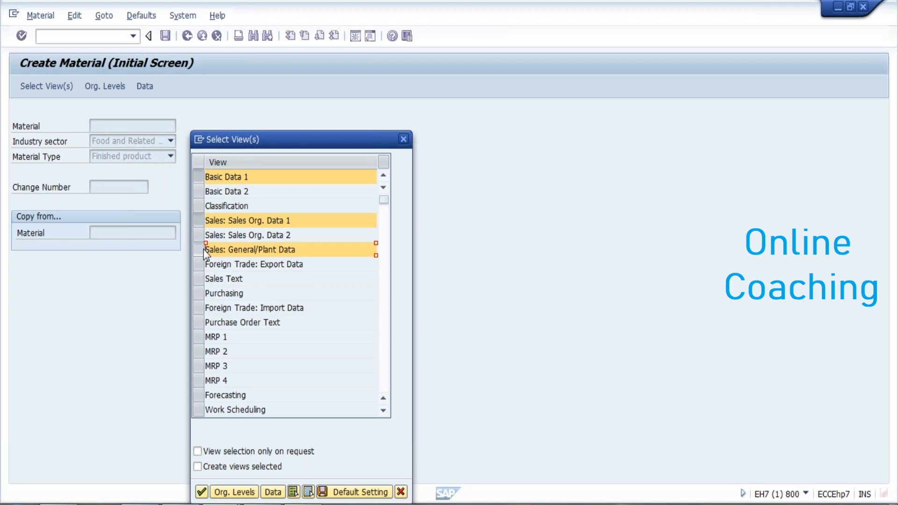
# Add the views General Plant Data / Storage 1 and Accounting 1 to the selection
pyautogui.click(383, 412)
pyautogui.click(384, 411)
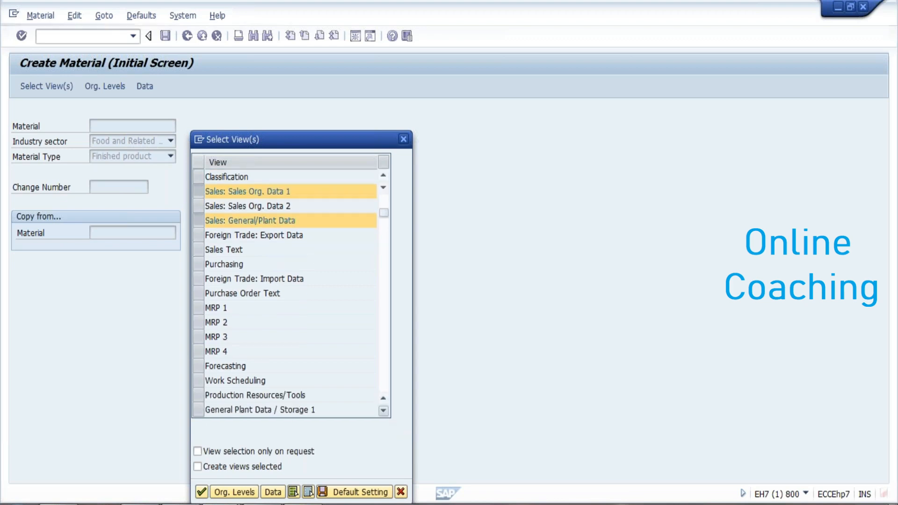
pyautogui.click(384, 411)
pyautogui.click(202, 394)
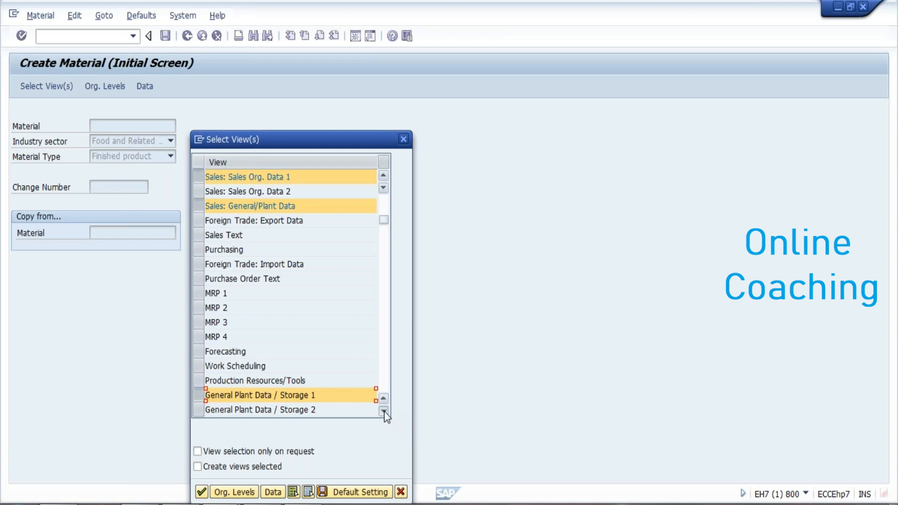
pyautogui.scroll(-1, 289, 290)
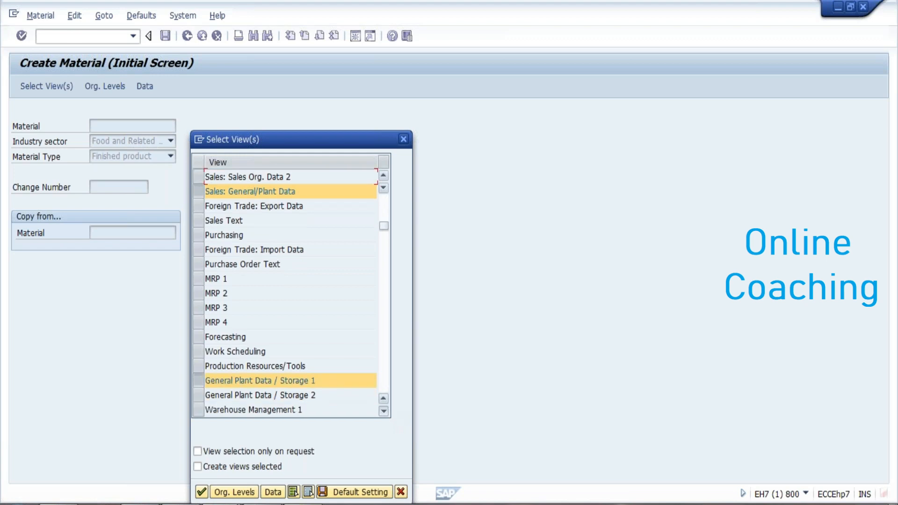
pyautogui.scroll(-1, 290, 290)
pyautogui.scroll(-2, 290, 290)
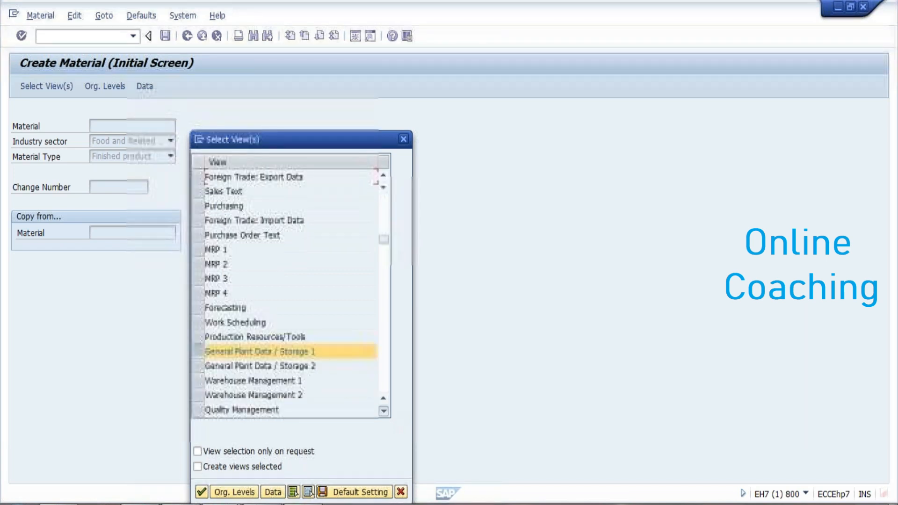
pyautogui.scroll(-1, 197, 402)
pyautogui.click(198, 395)
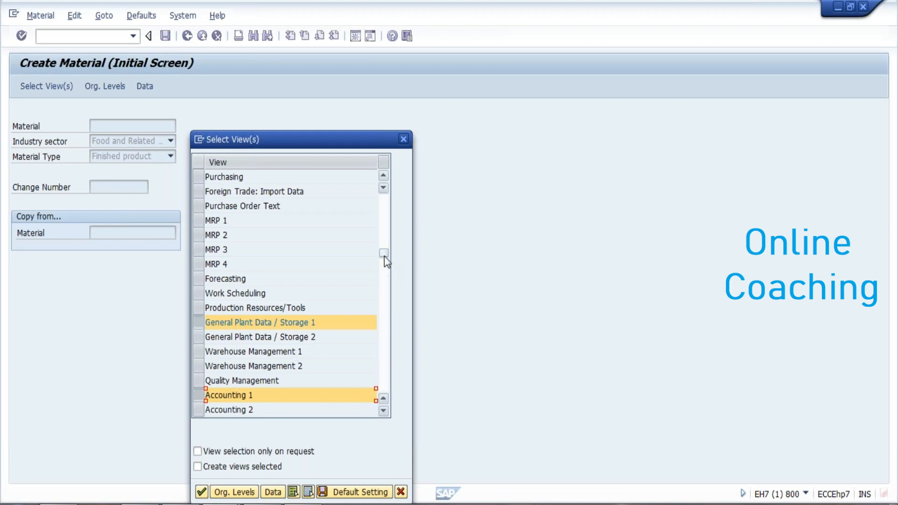
# Review the marked views from the start of the list and add General Plant Data / Storage 2
pyautogui.moveTo(383, 256); pyautogui.dragTo(385, 192)
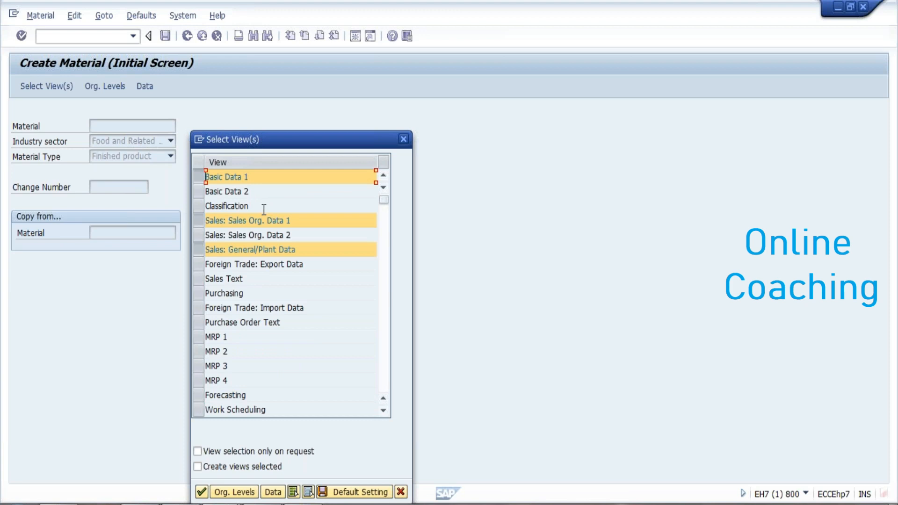
pyautogui.click(386, 410)
pyautogui.click(387, 410)
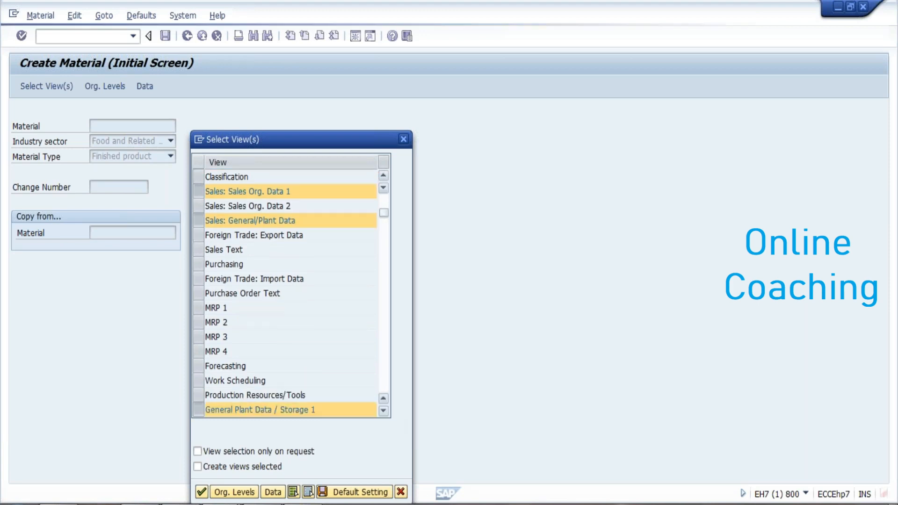
pyautogui.click(383, 410)
pyautogui.click(383, 410)
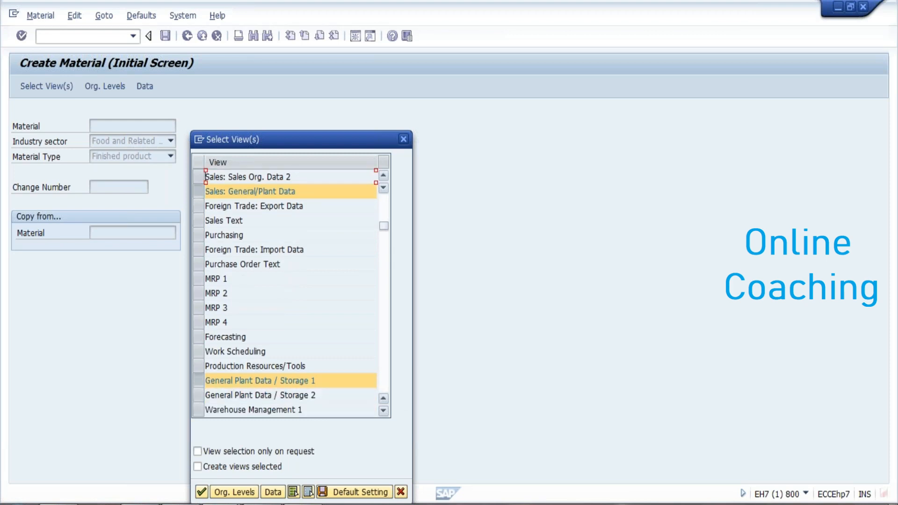
pyautogui.click(382, 410)
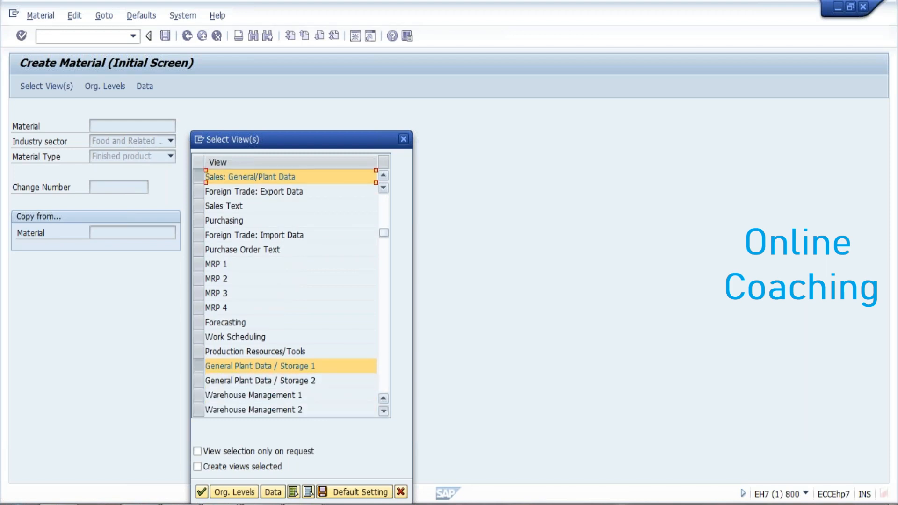
pyautogui.click(382, 410)
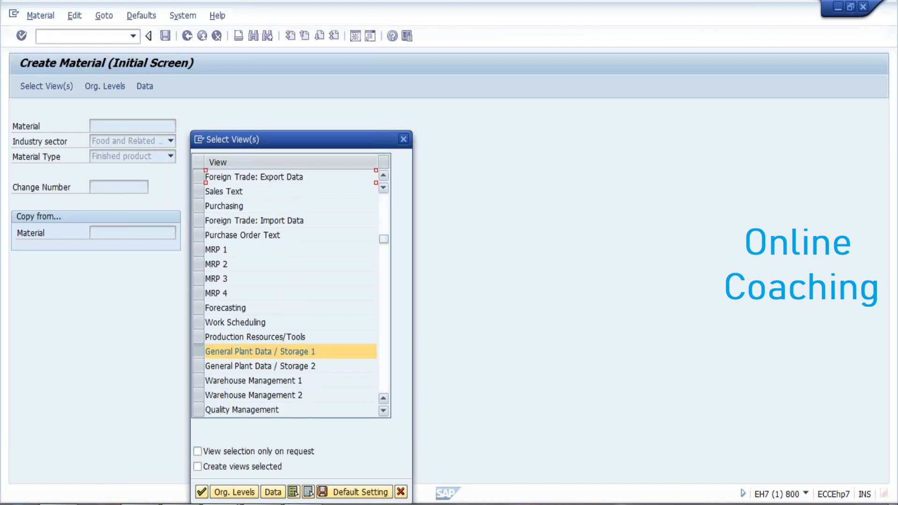
pyautogui.click(198, 366)
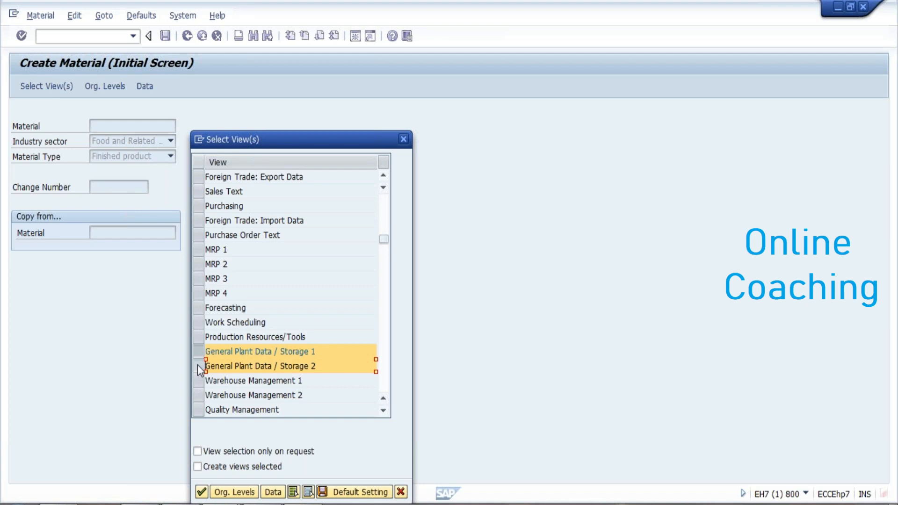
# Open the organizational levels for the selected views and go through the storage location, sales organization and distribution channel fields
pyautogui.click(238, 494)
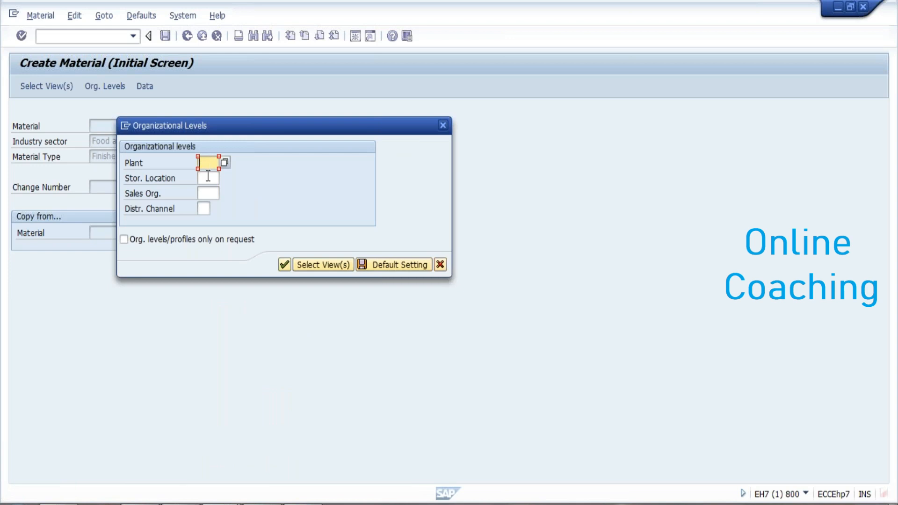
pyautogui.click(208, 176)
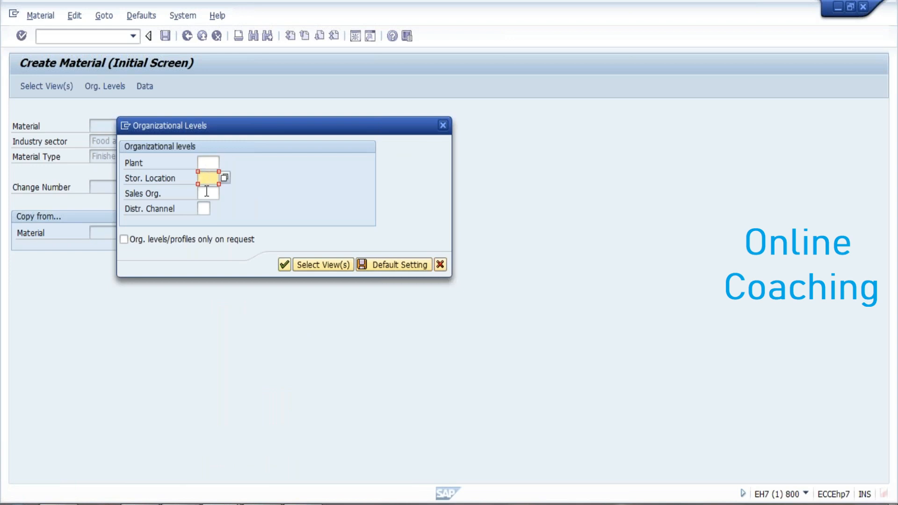
pyautogui.click(206, 192)
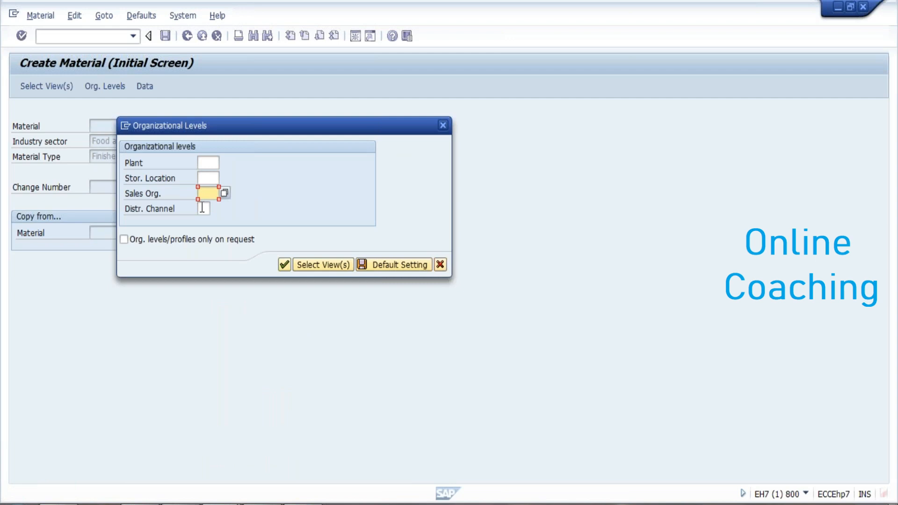
pyautogui.click(203, 207)
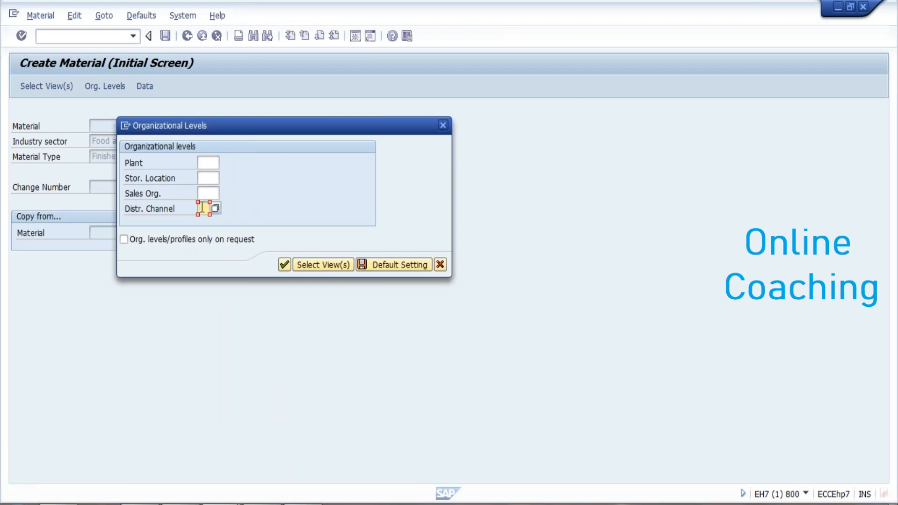
# Choose plant PGPL (PROCTER AND GAMBLE PLANT) from the possible plants for the organizational levels
pyautogui.click(212, 163)
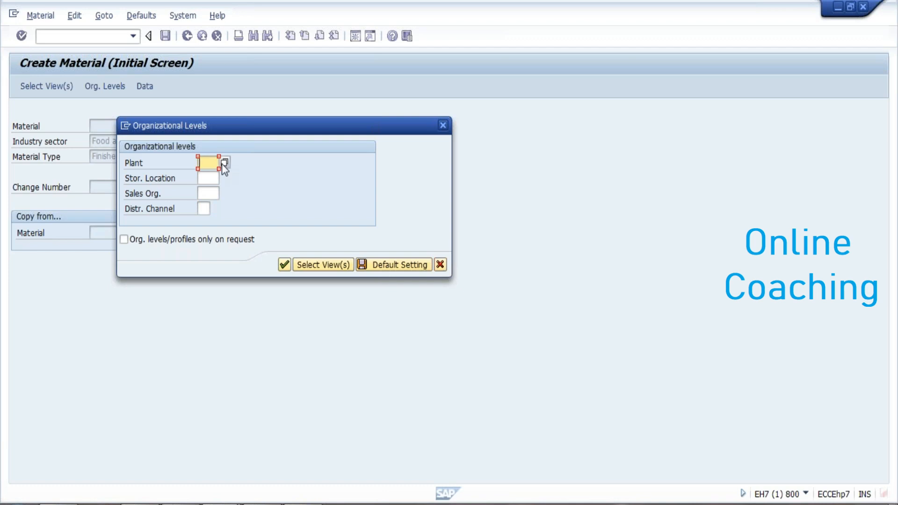
pyautogui.click(224, 163)
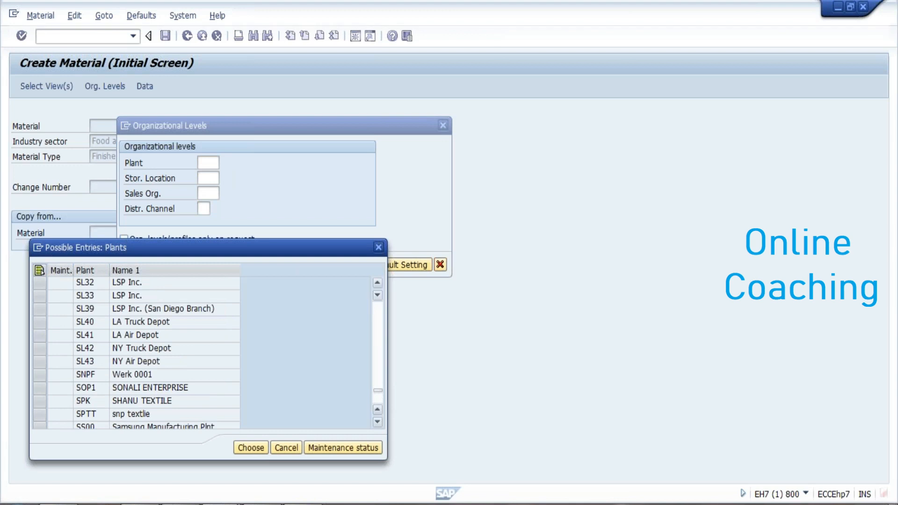
pyautogui.scroll(3, 381, 362)
pyautogui.scroll(7, 382, 357)
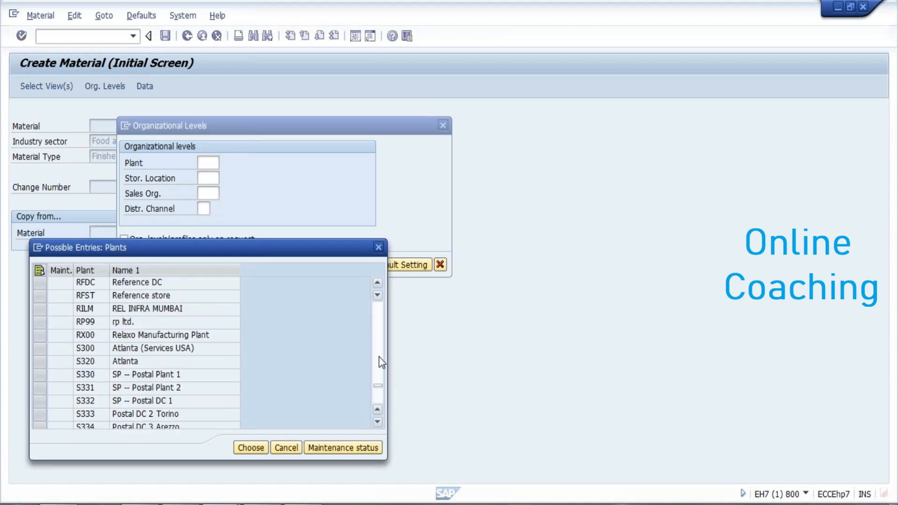
pyautogui.scroll(8, 382, 358)
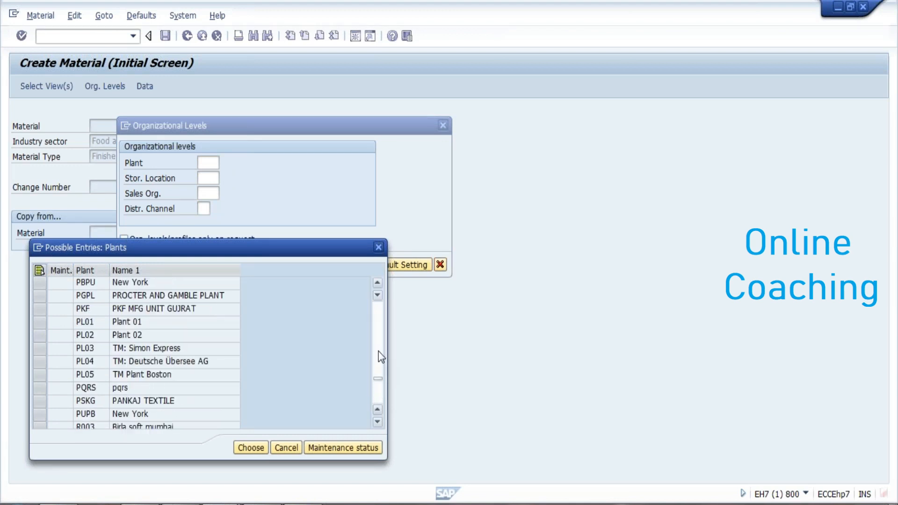
pyautogui.click(49, 299)
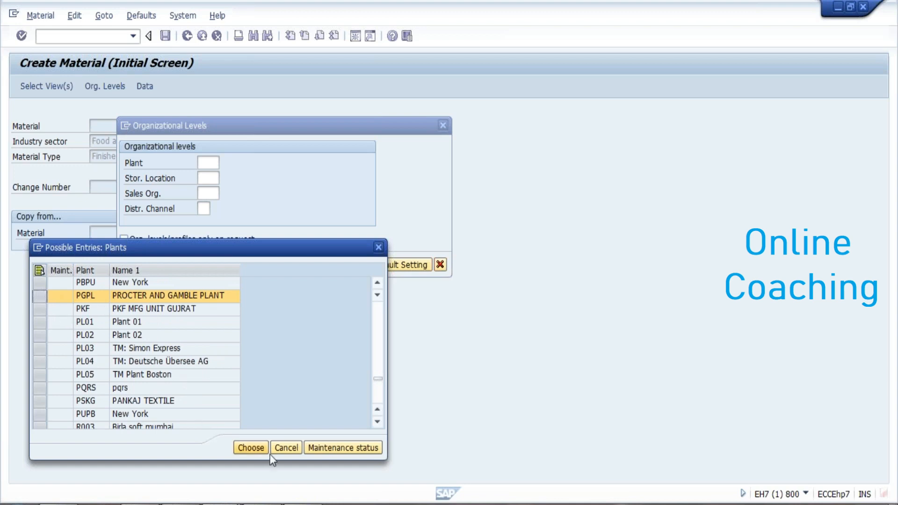
pyautogui.click(251, 447)
pyautogui.doubleClick(91, 300)
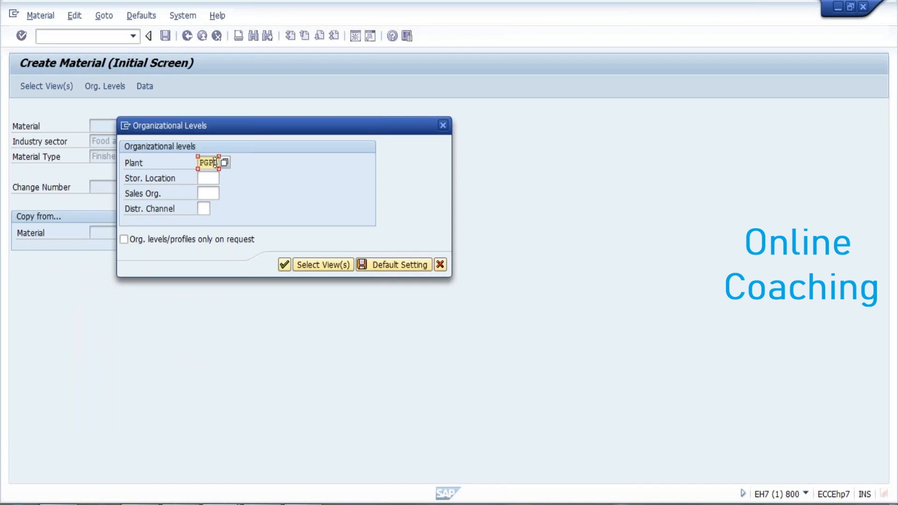
# Look through the possible storage locations for entries belonging to plant PGPL, and close the list without choosing one
pyautogui.click(210, 177)
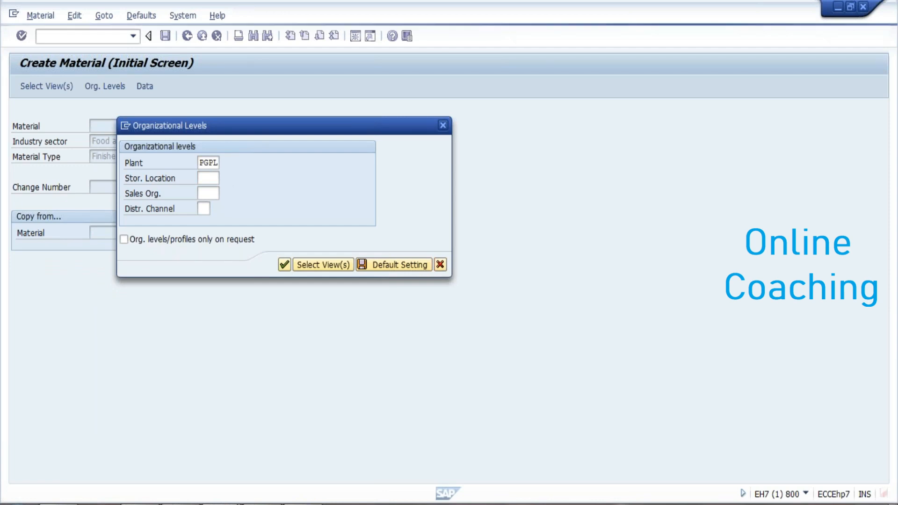
pyautogui.click(226, 181)
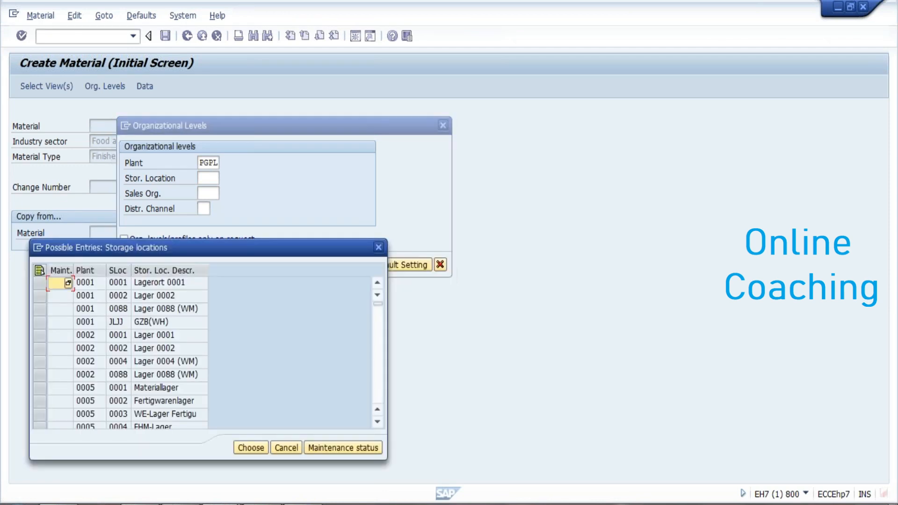
pyautogui.click(374, 307)
pyautogui.click(374, 299)
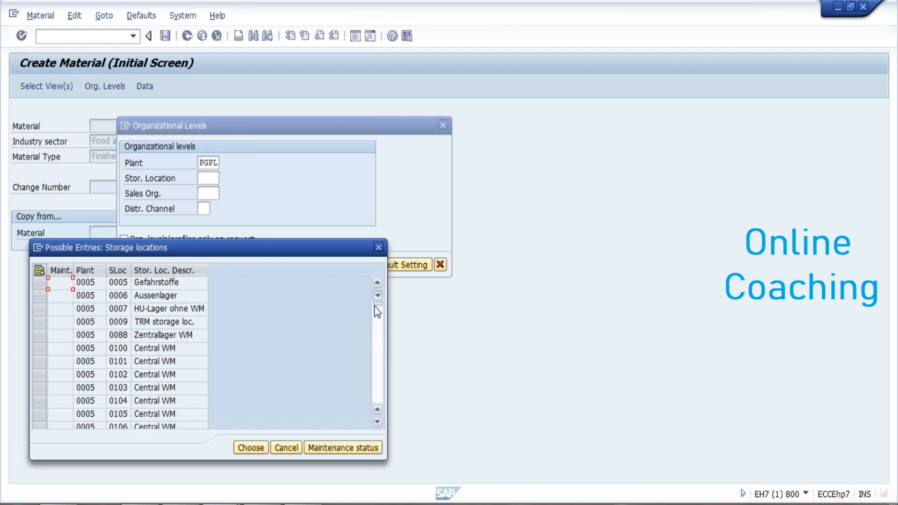
pyautogui.click(374, 306)
pyautogui.click(378, 364)
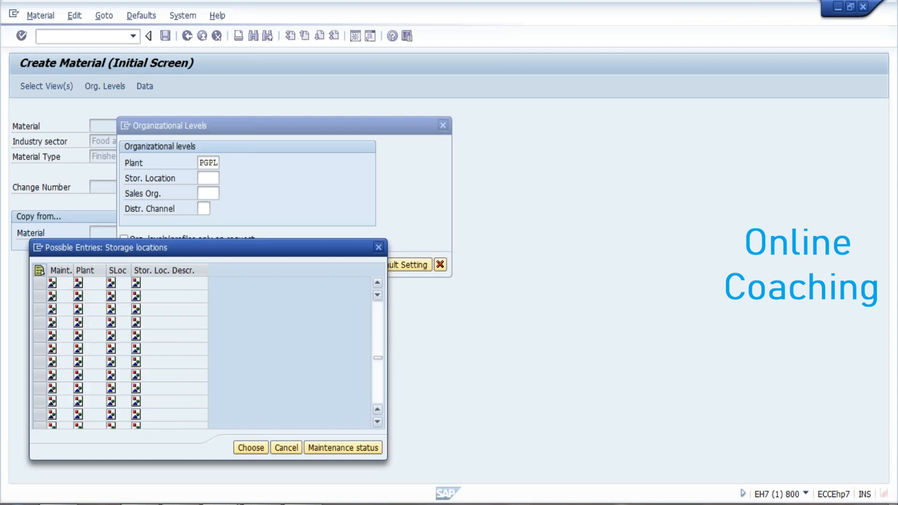
pyautogui.click(380, 376)
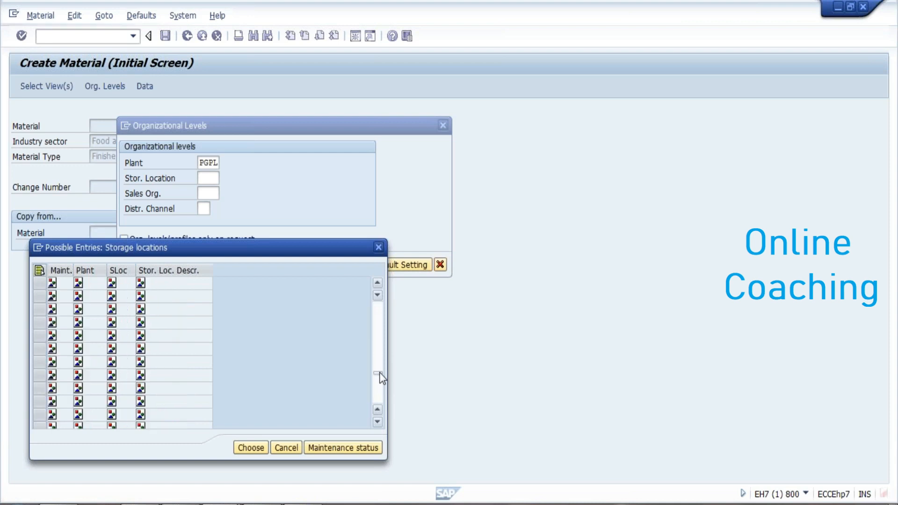
pyautogui.moveTo(379, 377)
pyautogui.mouseDown()
pyautogui.moveTo(379, 393)
pyautogui.moveTo(377, 380)
pyautogui.mouseUp()
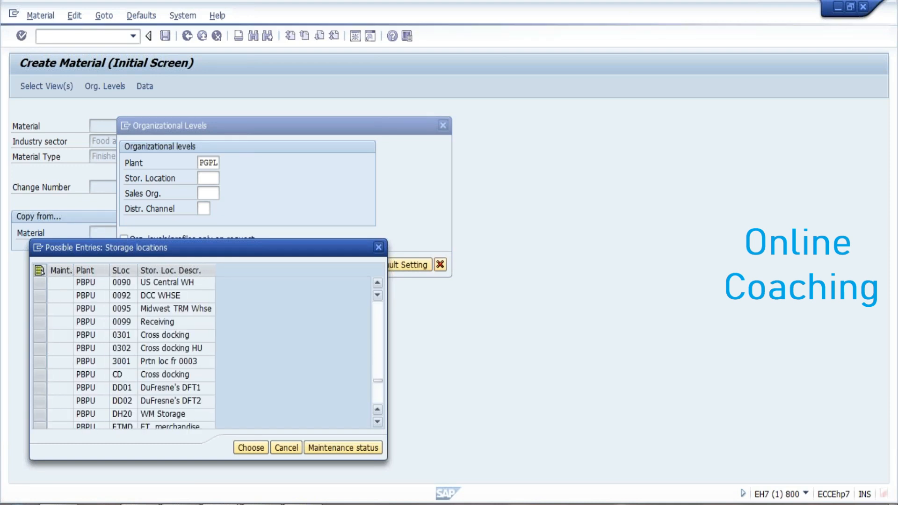
pyautogui.click(377, 420)
pyautogui.click(378, 420)
pyautogui.click(377, 420)
pyautogui.click(377, 420)
pyautogui.click(378, 420)
pyautogui.click(378, 419)
pyautogui.click(377, 420)
pyautogui.click(377, 420)
pyautogui.click(378, 420)
pyautogui.click(378, 420)
pyautogui.click(377, 420)
pyautogui.click(377, 420)
pyautogui.click(378, 419)
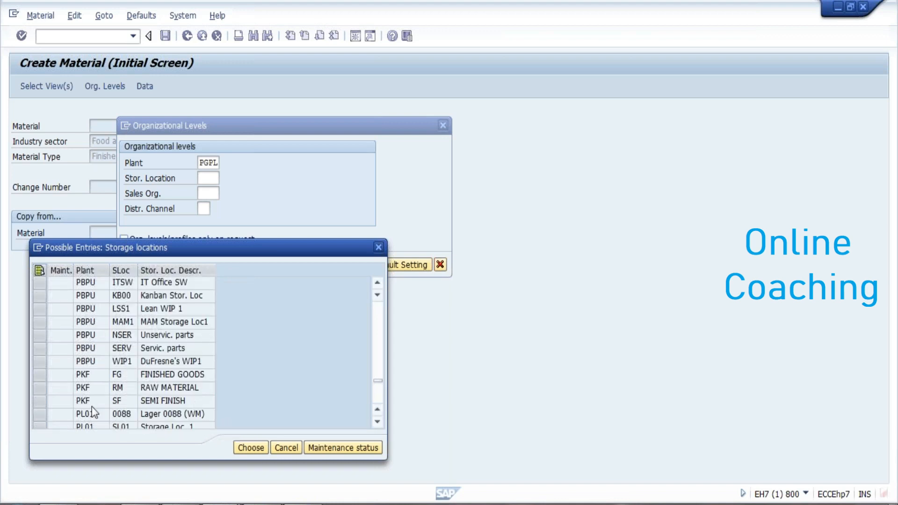
pyautogui.click(377, 422)
pyautogui.click(377, 422)
pyautogui.click(377, 422)
pyautogui.scroll(-1, 377, 425)
pyautogui.click(377, 425)
pyautogui.click(377, 425)
pyautogui.click(377, 425)
pyautogui.click(377, 425)
pyautogui.click(376, 425)
pyautogui.click(377, 425)
pyautogui.click(377, 425)
pyautogui.click(377, 425)
pyautogui.click(377, 425)
pyautogui.click(377, 425)
pyautogui.click(377, 425)
pyautogui.click(377, 425)
pyautogui.click(377, 425)
pyautogui.click(377, 425)
pyautogui.click(376, 422)
pyautogui.click(377, 422)
pyautogui.click(377, 423)
pyautogui.click(377, 422)
pyautogui.click(377, 422)
pyautogui.click(377, 422)
pyautogui.click(376, 422)
pyautogui.click(377, 422)
pyautogui.click(376, 422)
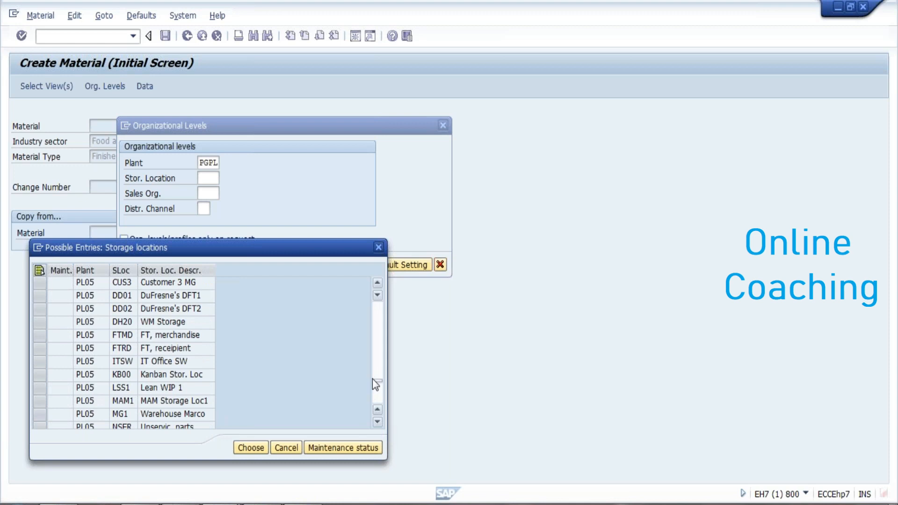
pyautogui.moveTo(372, 380)
pyautogui.mouseDown()
pyautogui.moveTo(378, 397)
pyautogui.moveTo(377, 370)
pyautogui.mouseUp()
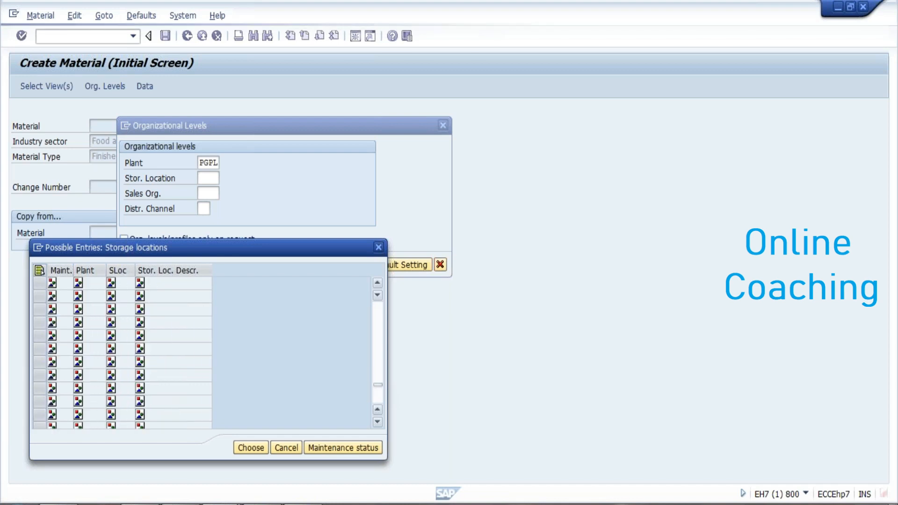
pyautogui.moveTo(379, 395); pyautogui.dragTo(381, 377)
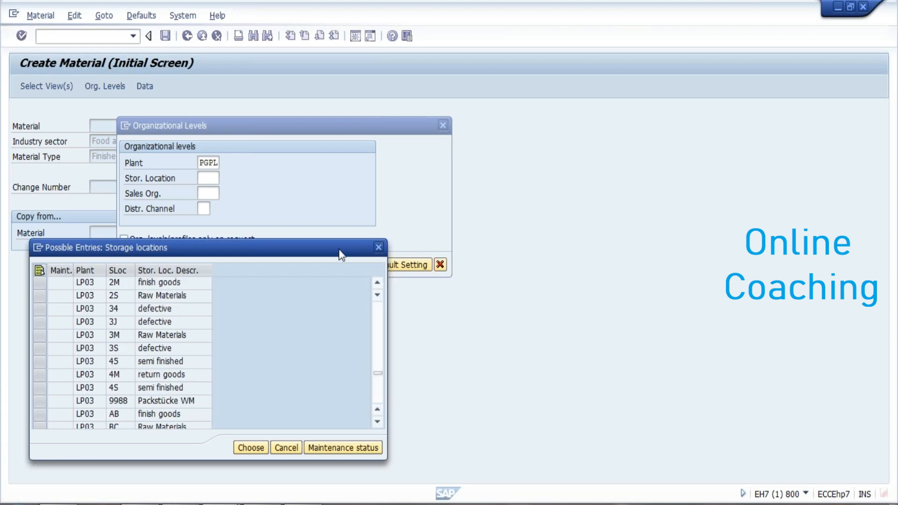
pyautogui.press('Escape')
# Enter storage location PGSL, choose sales organization PGSO with distribution channel P1, and try to confirm the organizational levels
pyautogui.write('PGSL')
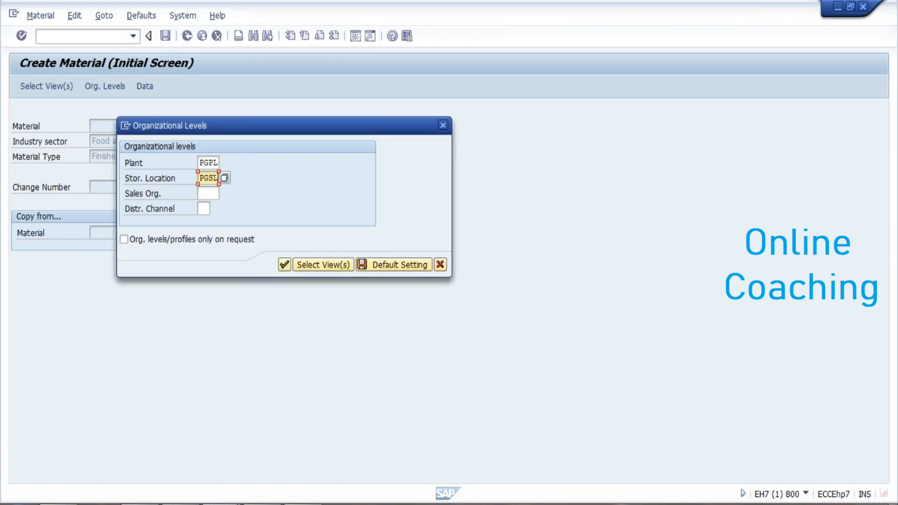
pyautogui.click(208, 192)
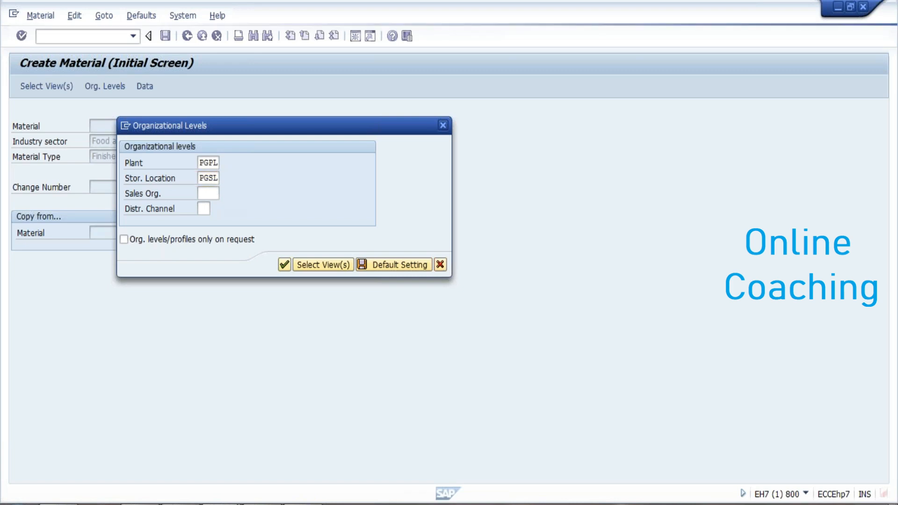
pyautogui.moveTo(381, 357); pyautogui.dragTo(380, 369)
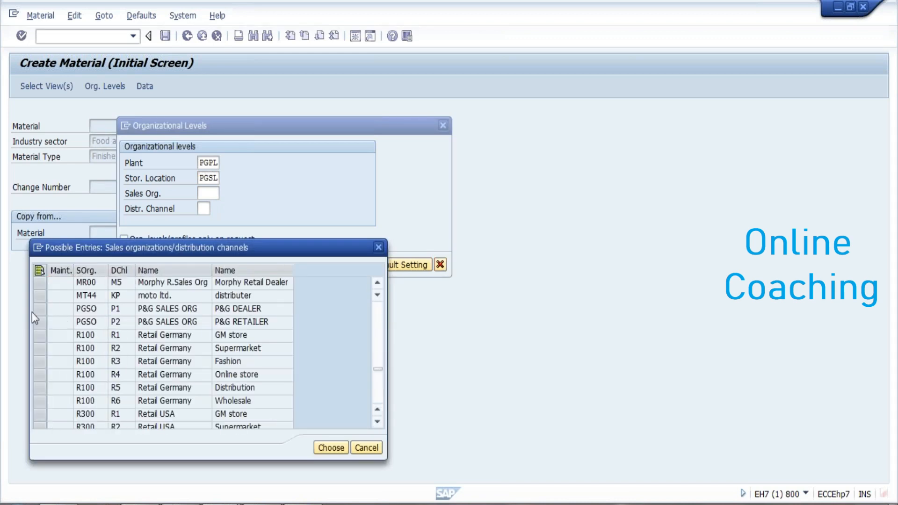
pyautogui.click(167, 308)
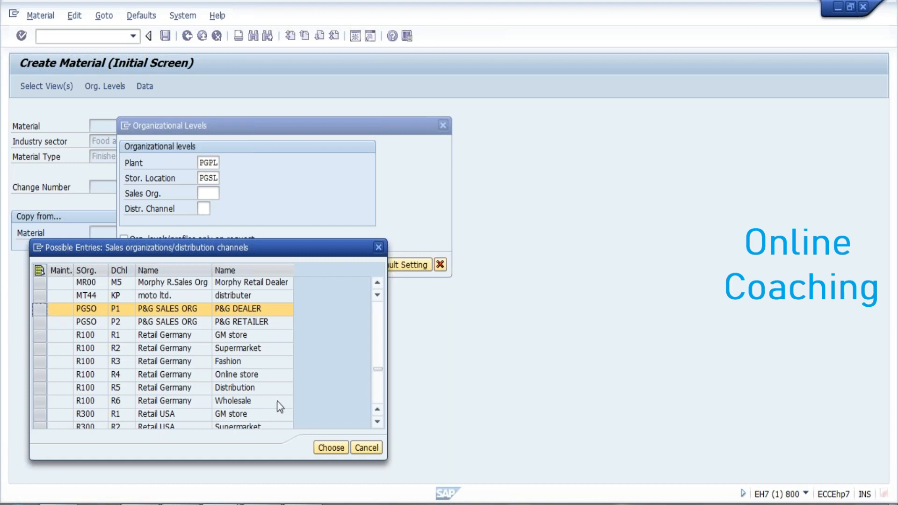
pyautogui.click(330, 448)
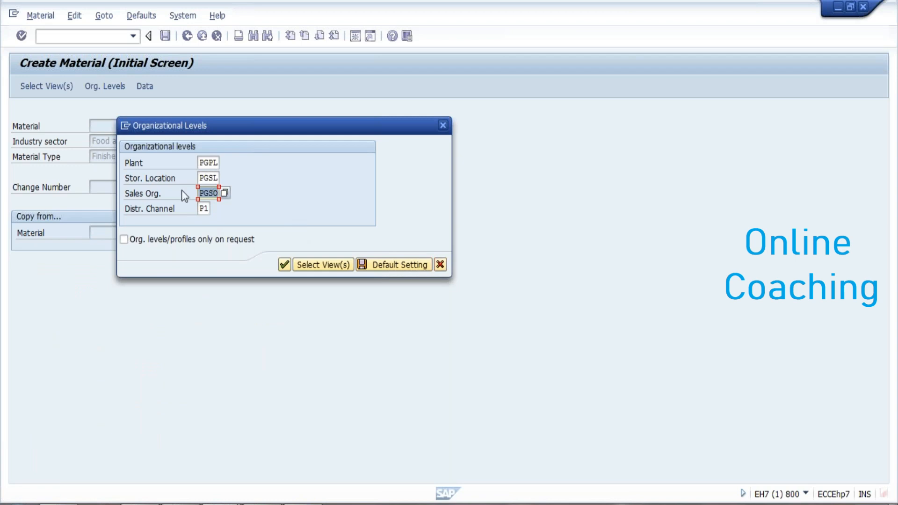
pyautogui.click(286, 265)
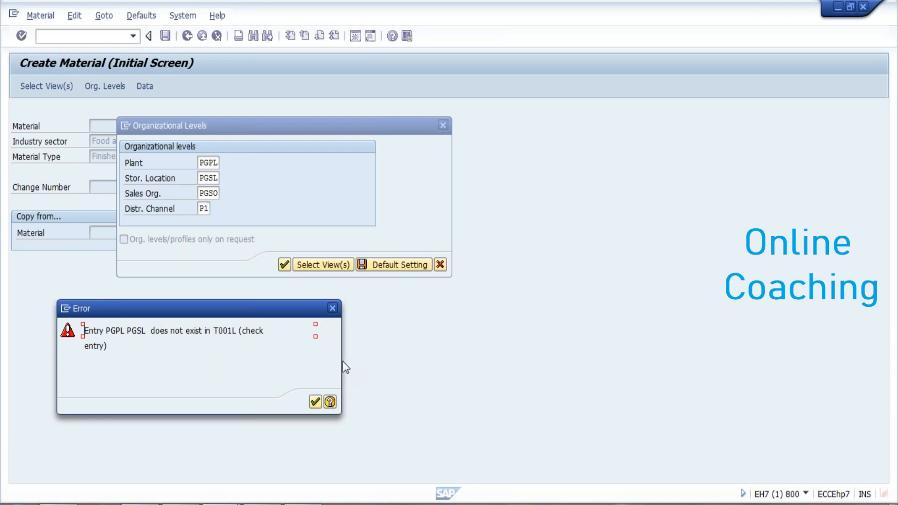
pyautogui.click(333, 308)
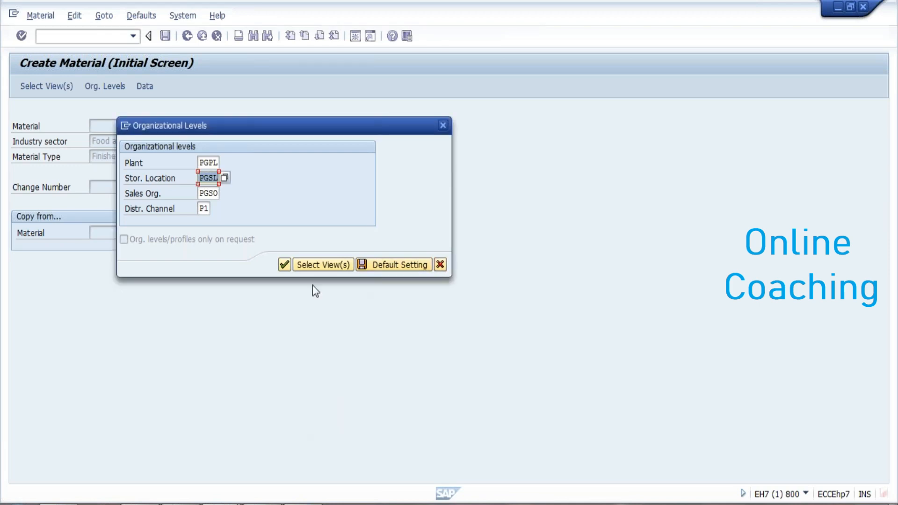
pyautogui.click(125, 128)
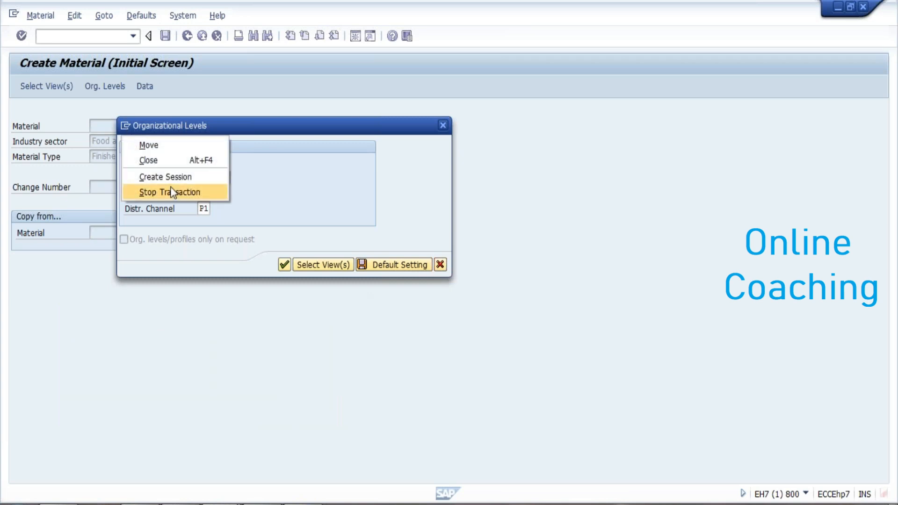
pyautogui.click(169, 182)
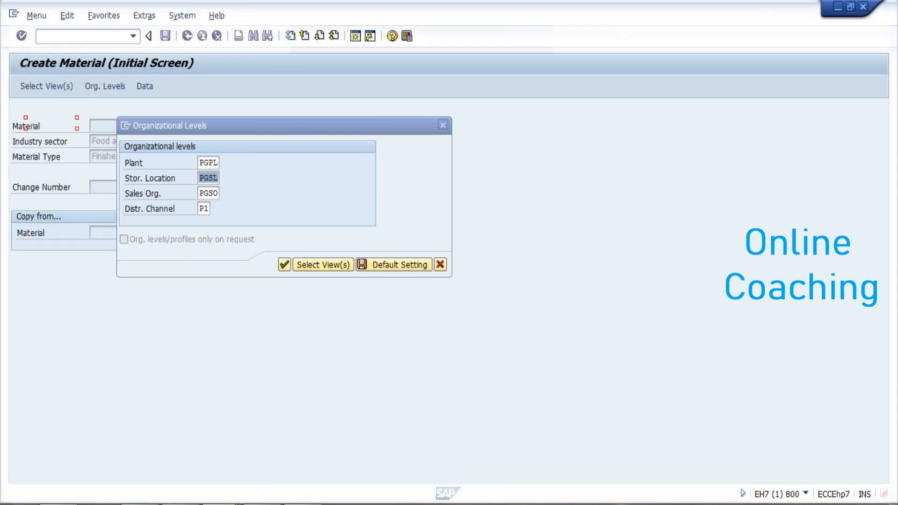
pyautogui.moveTo(270, 497)
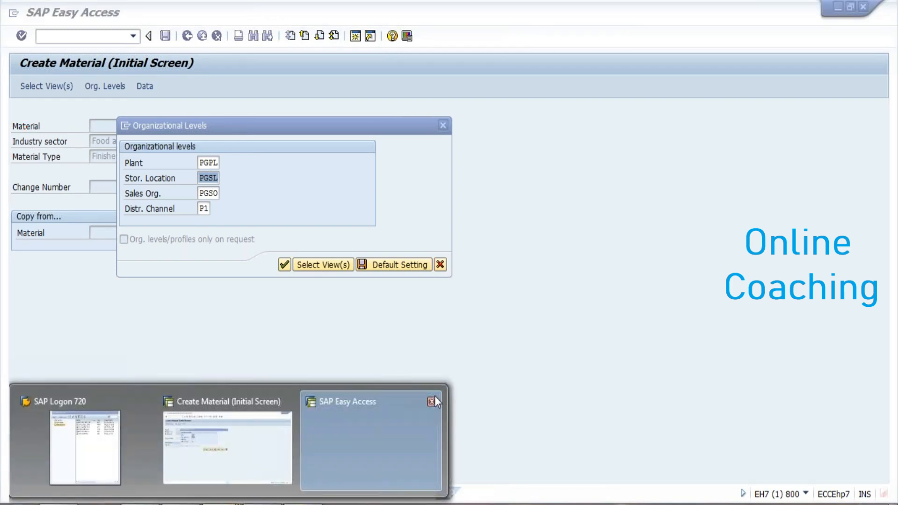
pyautogui.moveTo(433, 399)
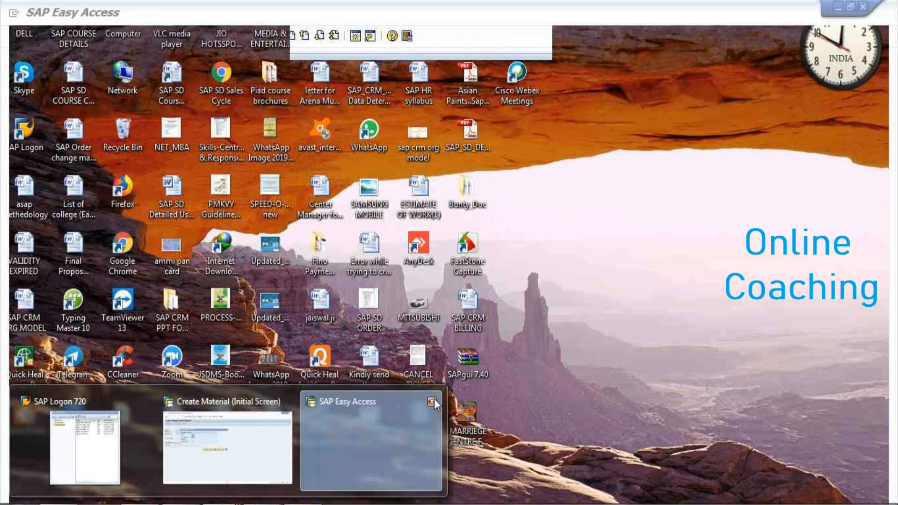
pyautogui.click(432, 401)
# Create a new session and display the SAP Reference IMG through transaction SPRO
pyautogui.click(355, 36)
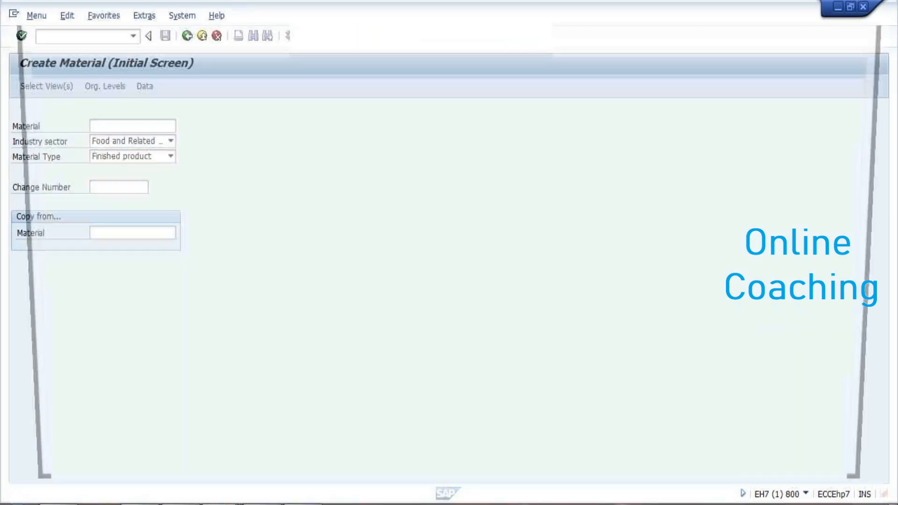
pyautogui.write('SPRO')
pyautogui.press('Return')
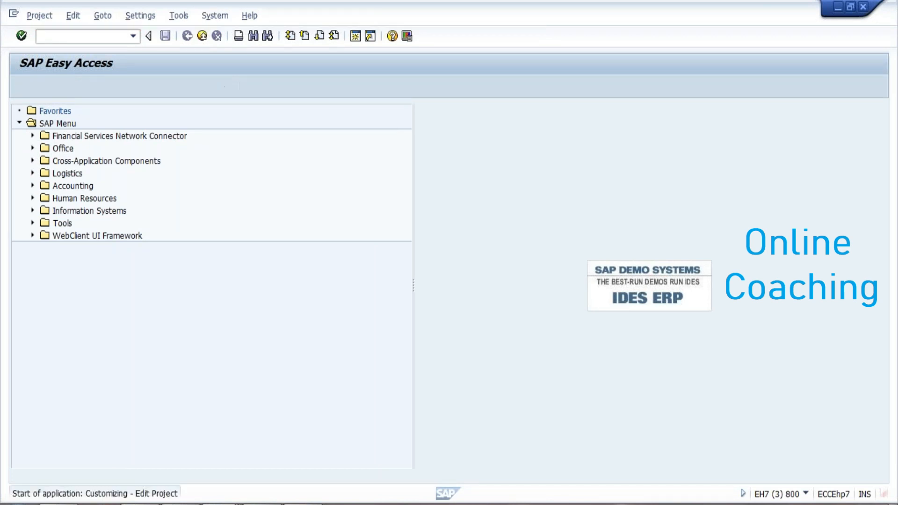
pyautogui.click(88, 90)
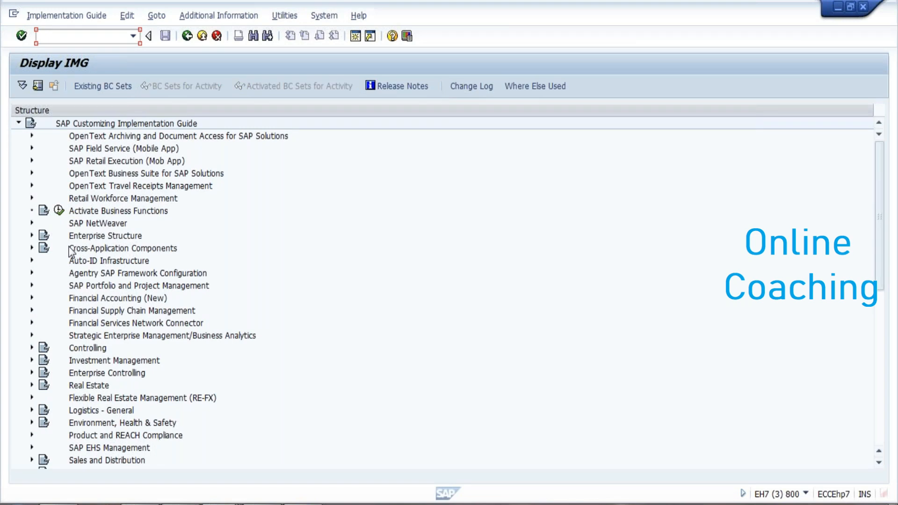
# Expand Enterprise Structure and its Assignment node, and check the Materials Management branch there for storage location settings
pyautogui.click(32, 236)
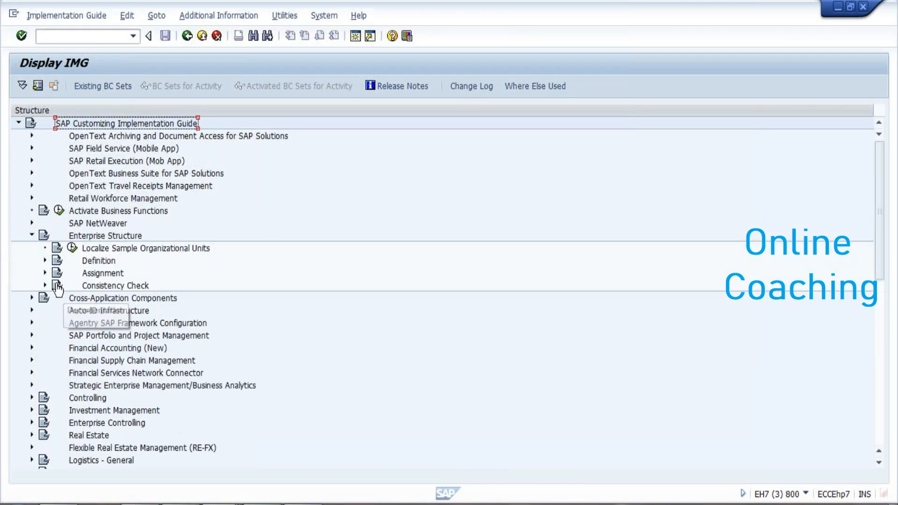
pyautogui.click(44, 273)
pyautogui.click(127, 336)
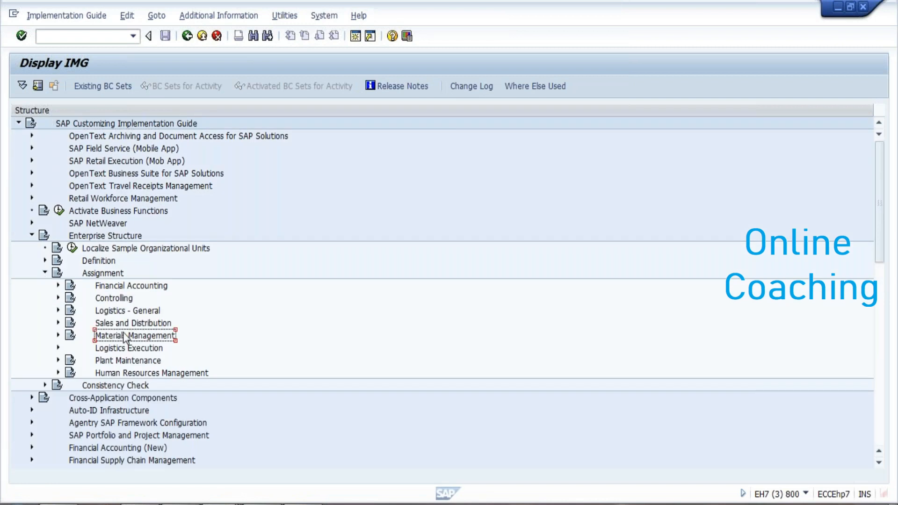
pyautogui.click(57, 336)
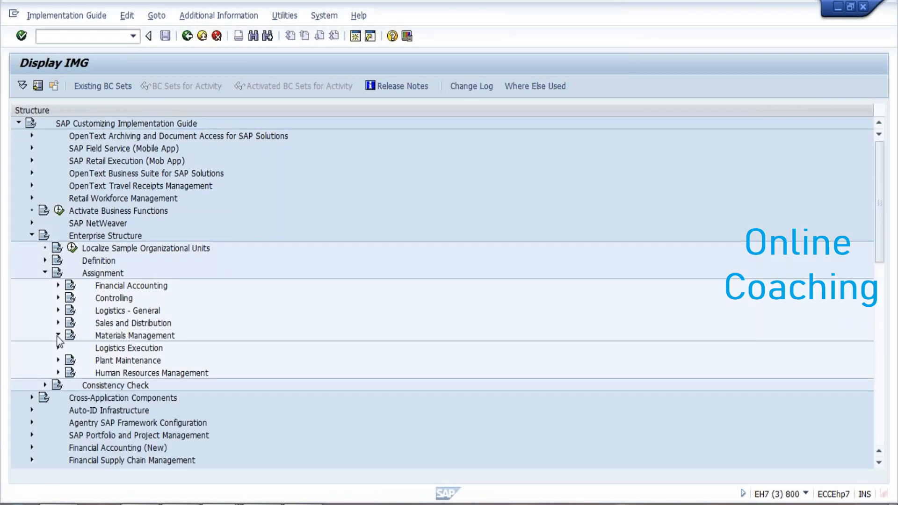
pyautogui.click(58, 336)
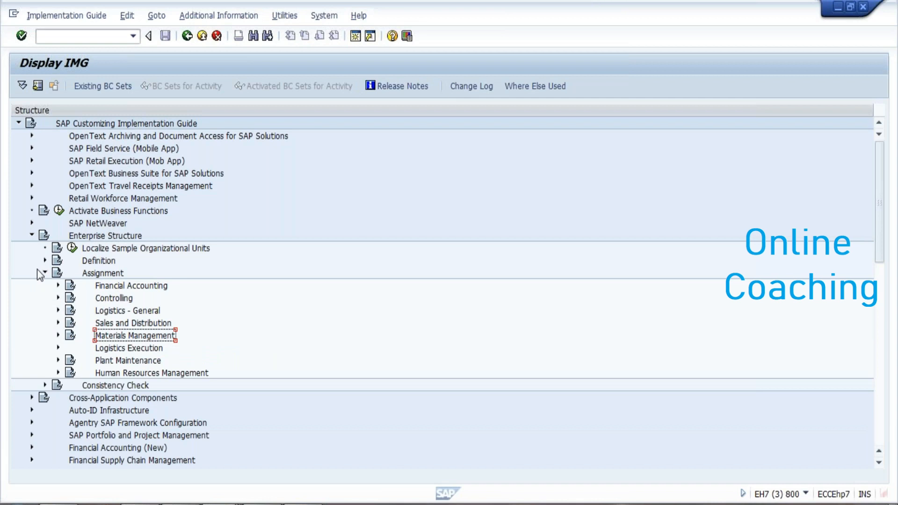
# Run Maintain storage location from the Enterprise Structure definition for Materials Management, with plant PGPL as the work area
pyautogui.click(41, 262)
pyautogui.click(112, 323)
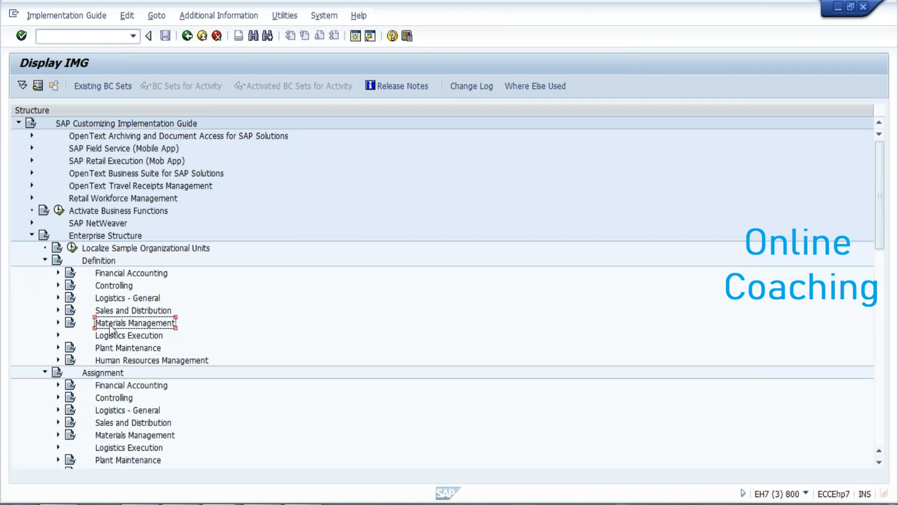
pyautogui.click(58, 322)
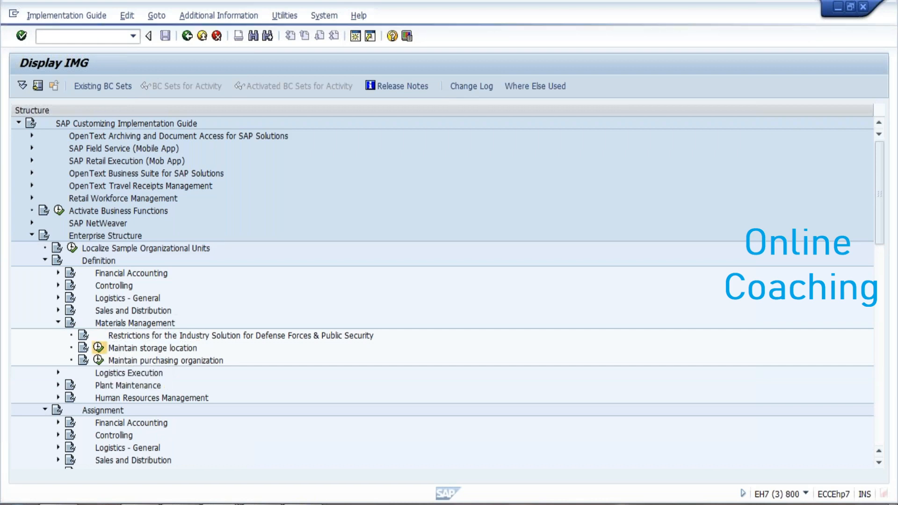
pyautogui.write('P')
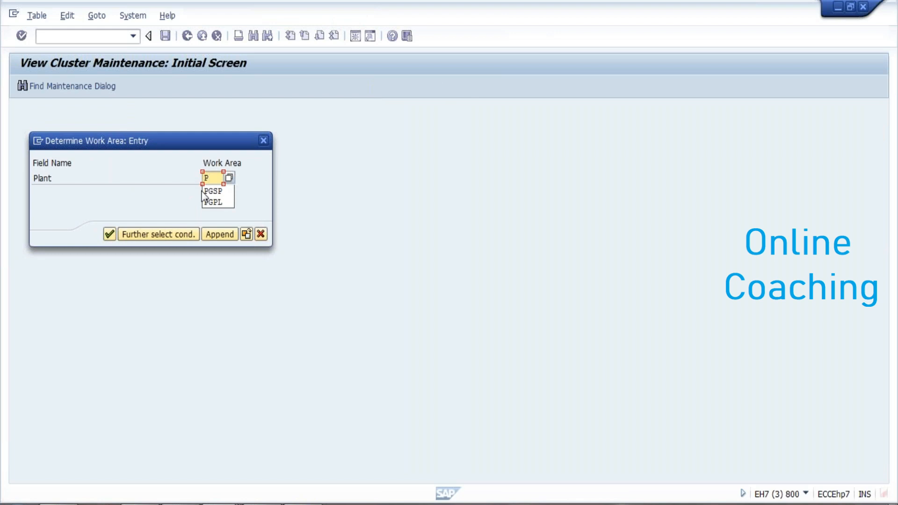
pyautogui.write('GPL')
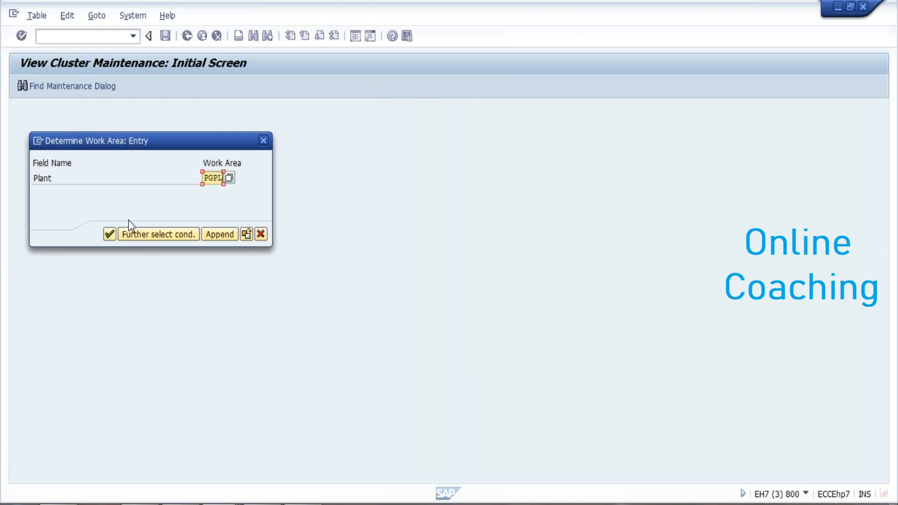
pyautogui.click(110, 234)
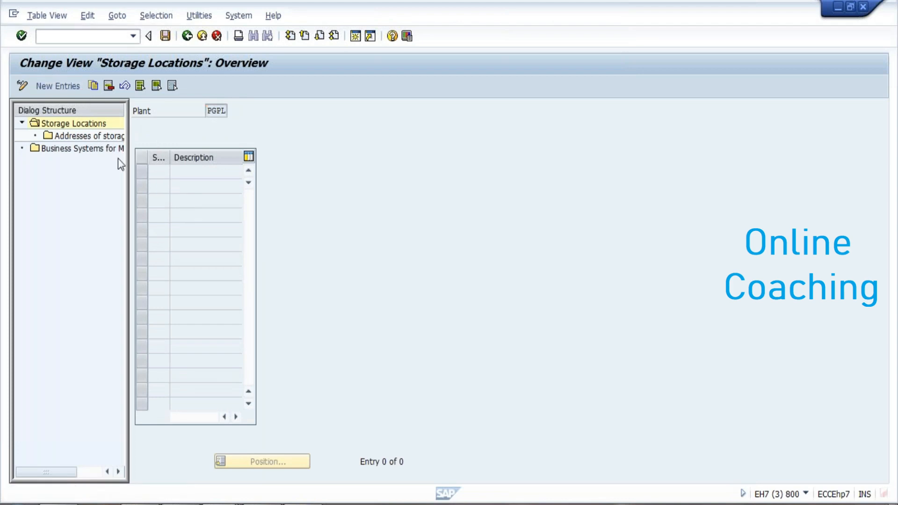
# Add storage location PGSL with description P&G WAREHOUSE as a new entry for plant PGPL, and save it
pyautogui.write('P')
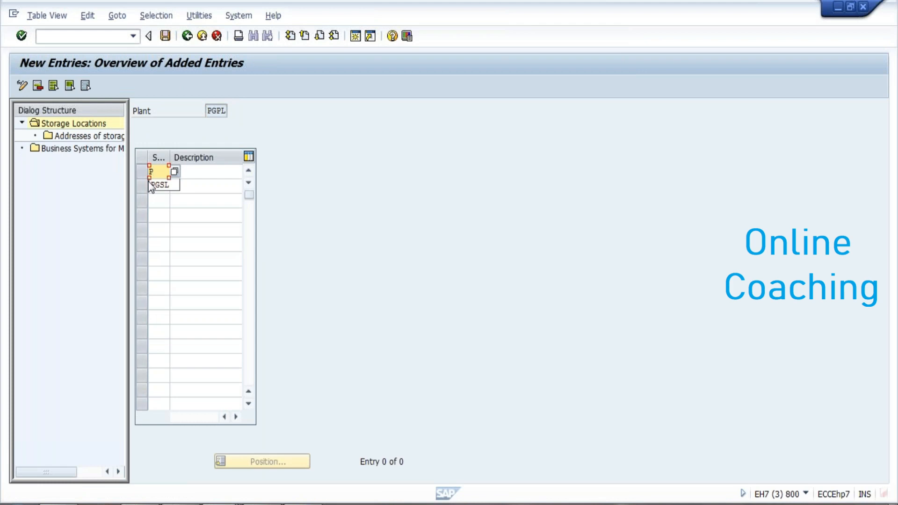
pyautogui.click(162, 186)
pyautogui.click(198, 176)
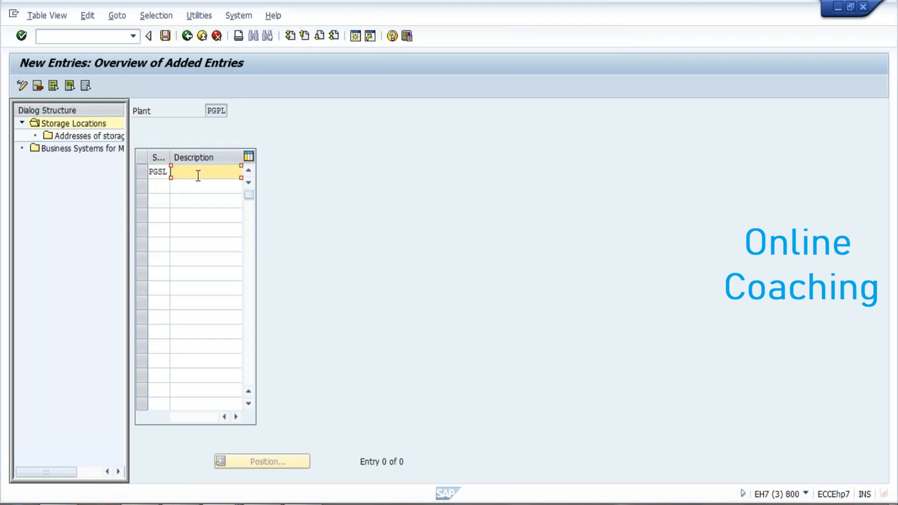
pyautogui.write('P')
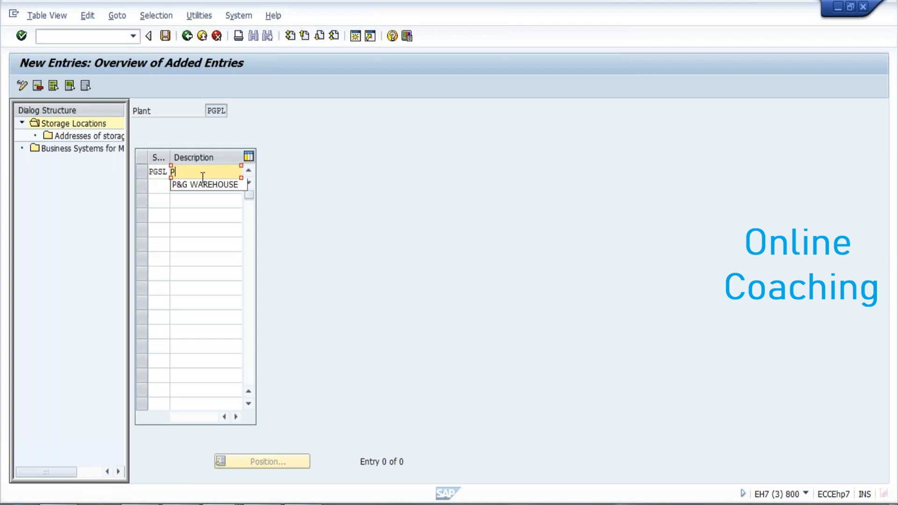
pyautogui.click(206, 183)
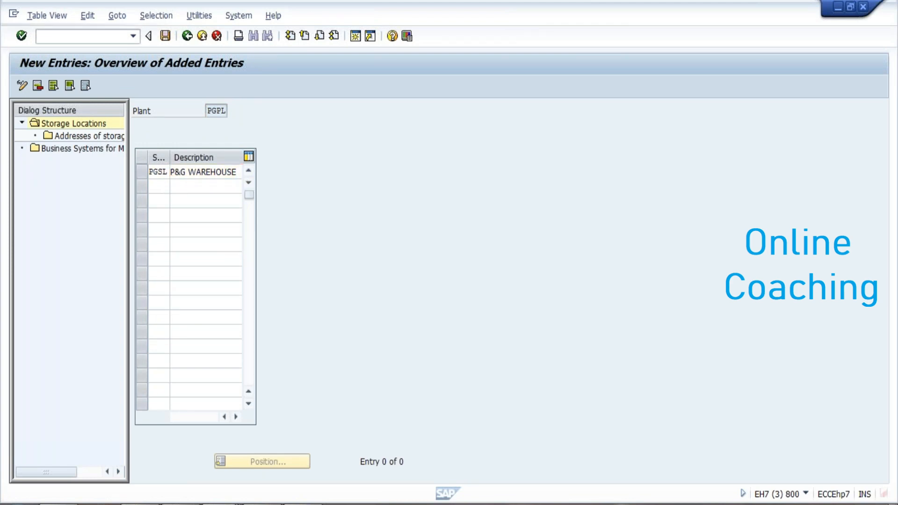
pyautogui.press('Return')
pyautogui.click(165, 36)
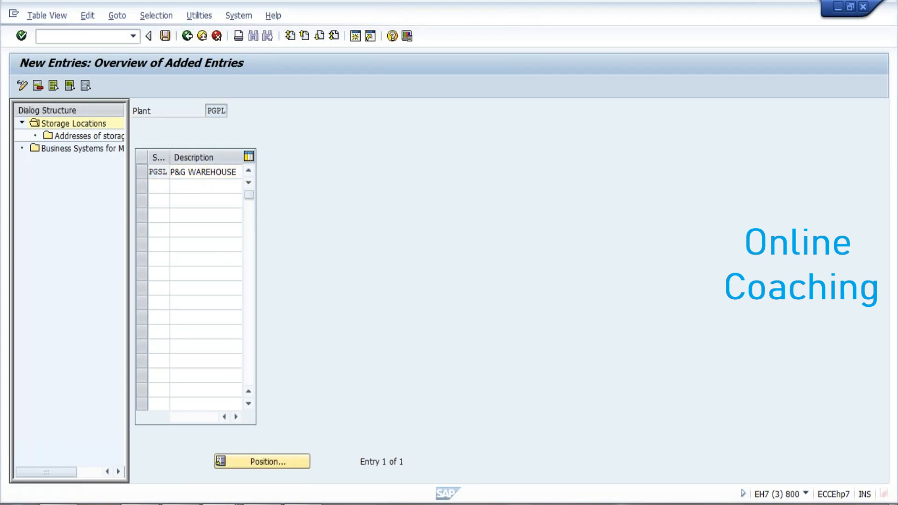
pyautogui.click(193, 233)
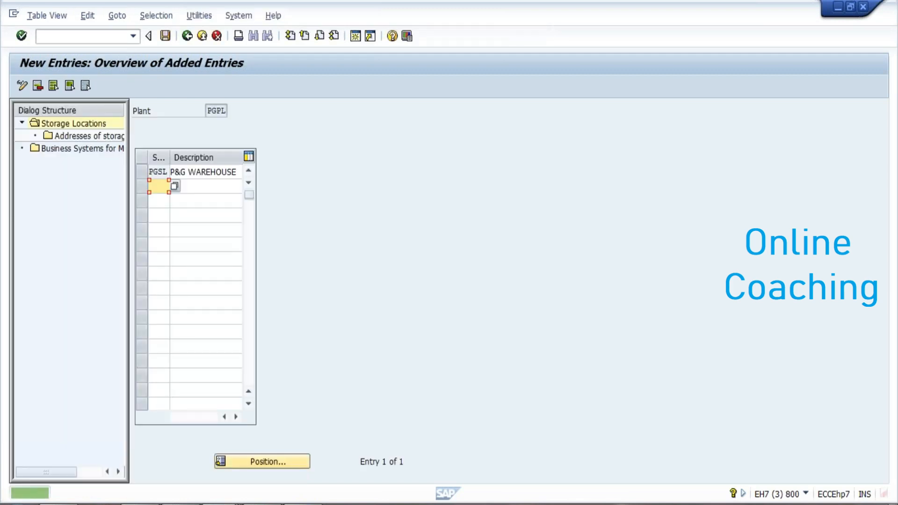
# Return to the Create Material session and select views Basic Data 1, Sales Org. Data 1, Sales General/Plant Data, General Plant Data / Storage 1 and 2, and Accounting 1
pyautogui.click(228, 503)
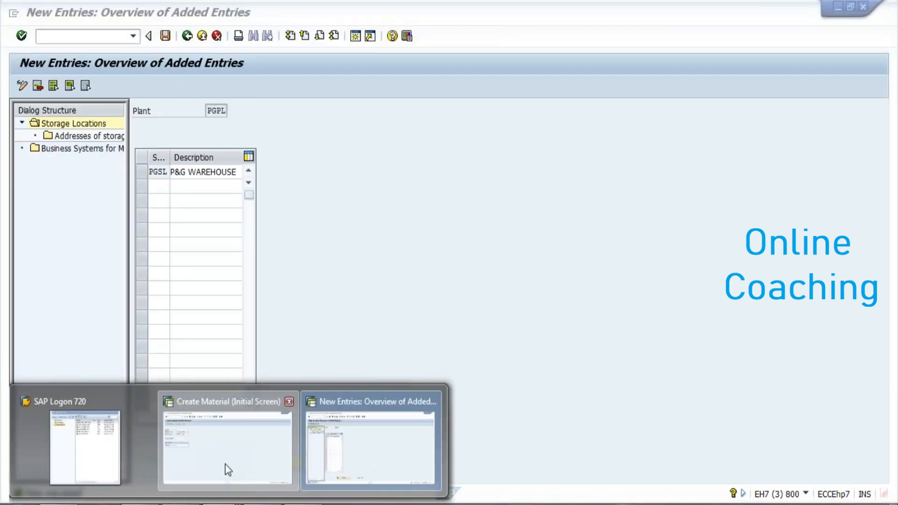
pyautogui.click(225, 464)
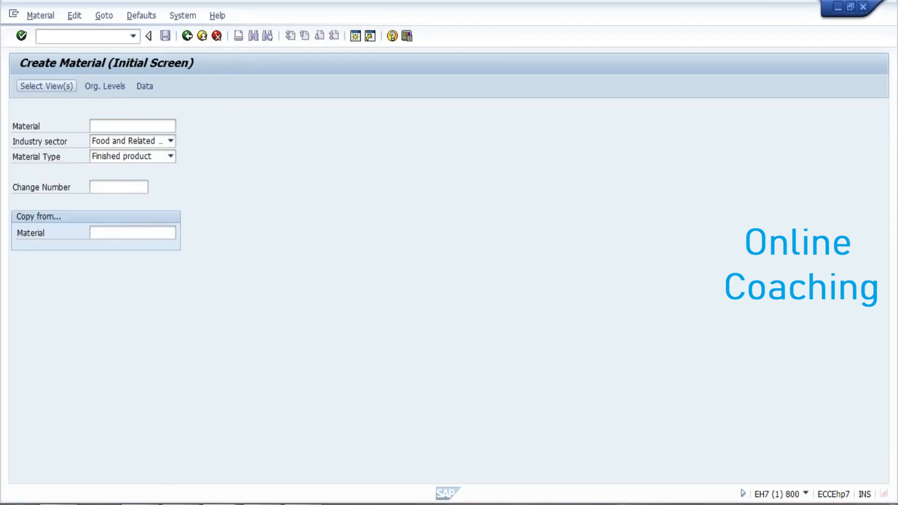
pyautogui.press('Return')
pyautogui.click(198, 177)
pyautogui.click(199, 222)
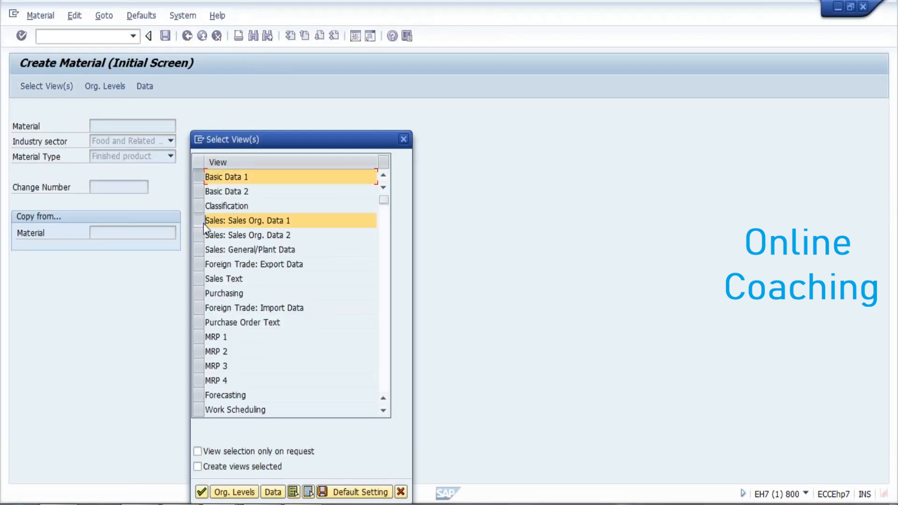
pyautogui.click(201, 251)
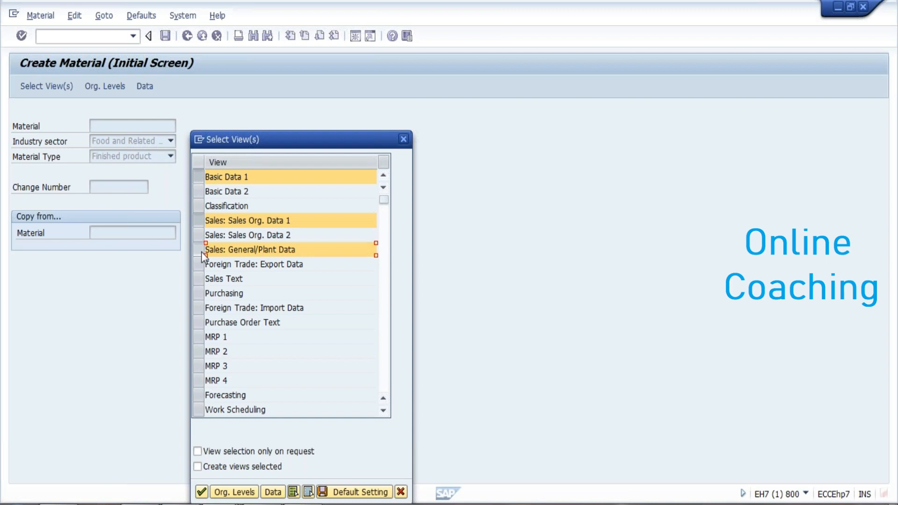
pyautogui.click(383, 390)
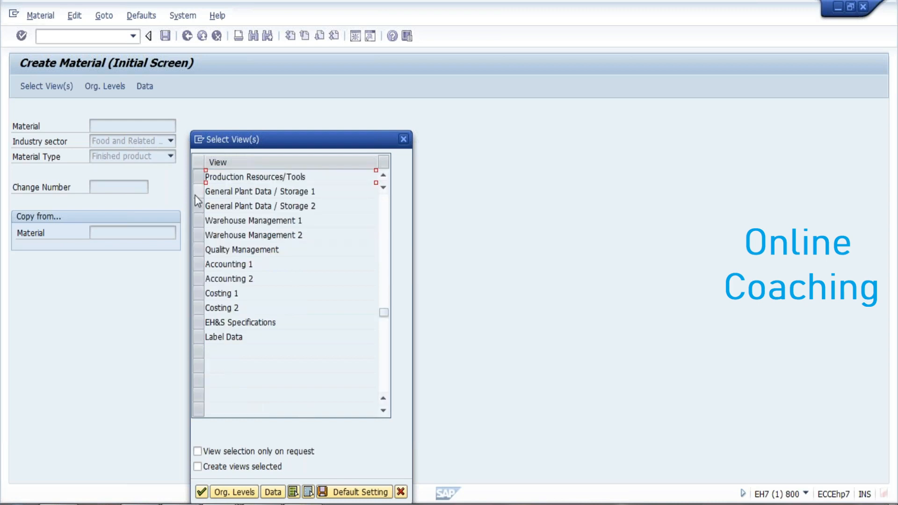
pyautogui.click(198, 195)
pyautogui.click(197, 205)
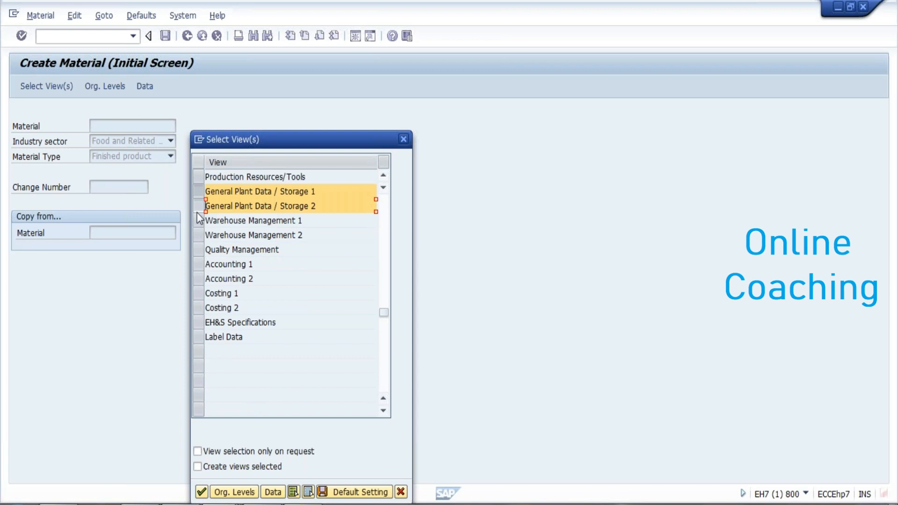
pyautogui.click(197, 264)
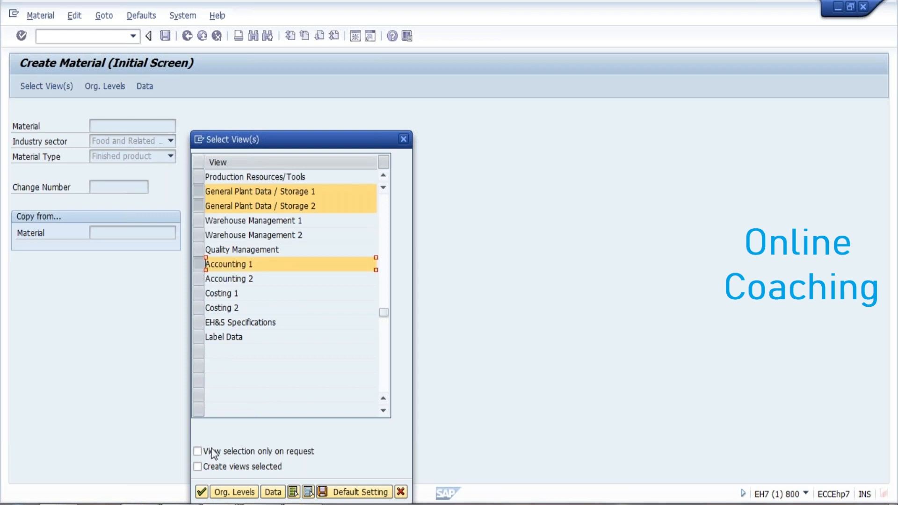
# Set the organizational levels to storage location PGSL, sales organization PGSO and distribution channel P1 for plant PGPL, and confirm them
pyautogui.click(224, 493)
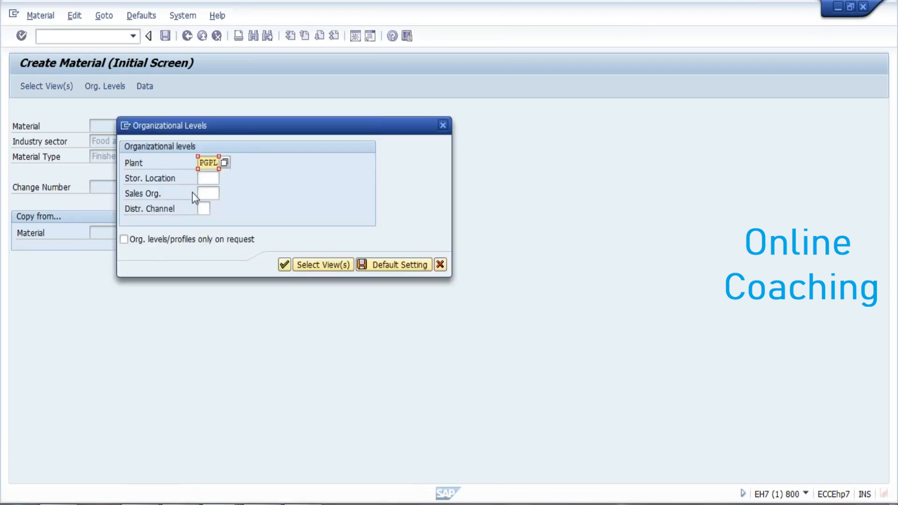
pyautogui.click(202, 178)
pyautogui.write('P')
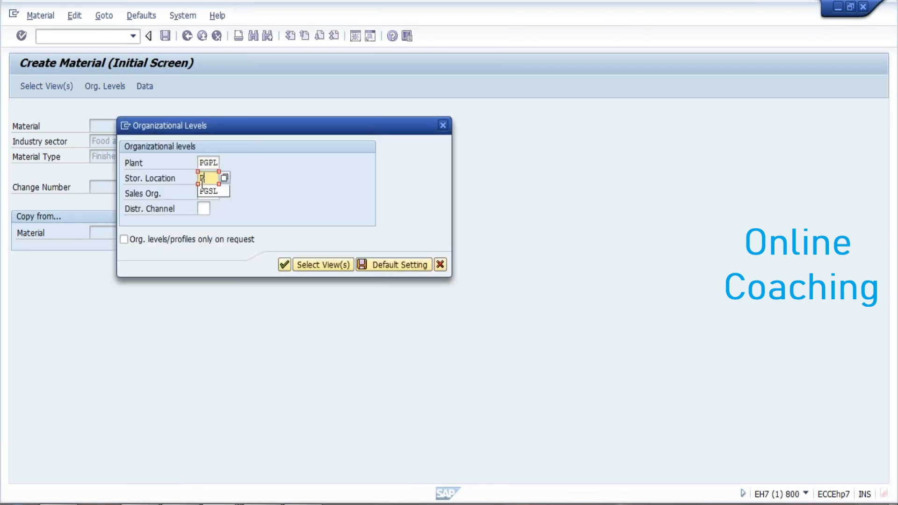
pyautogui.write('GSL')
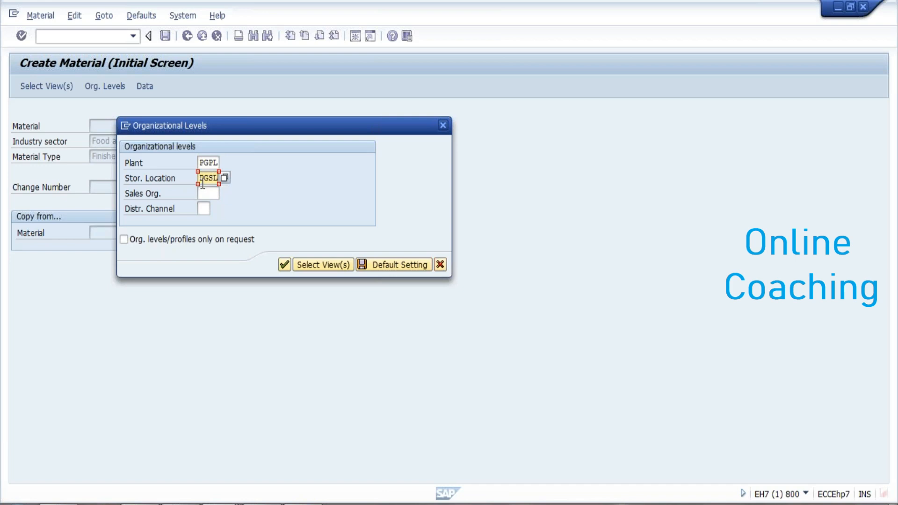
pyautogui.click(210, 194)
pyautogui.write('P')
pyautogui.click(210, 206)
pyautogui.click(209, 208)
pyautogui.write('P')
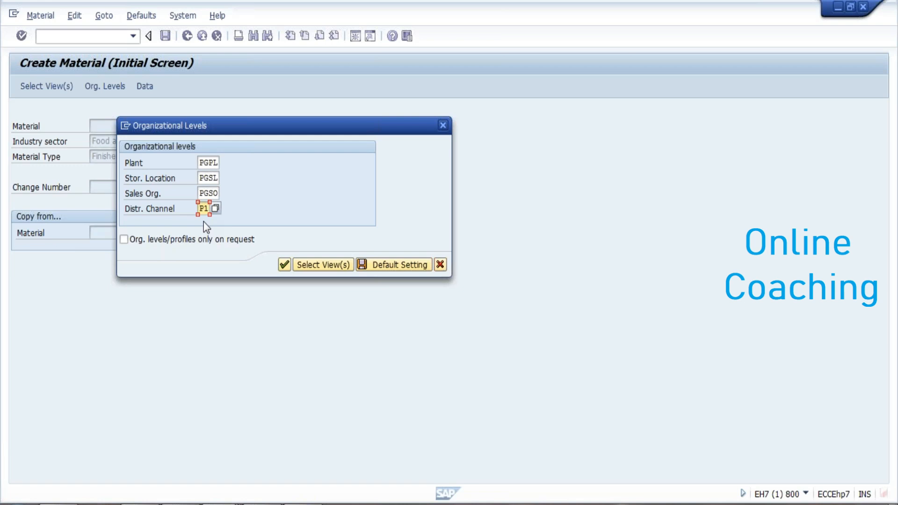
pyautogui.click(285, 265)
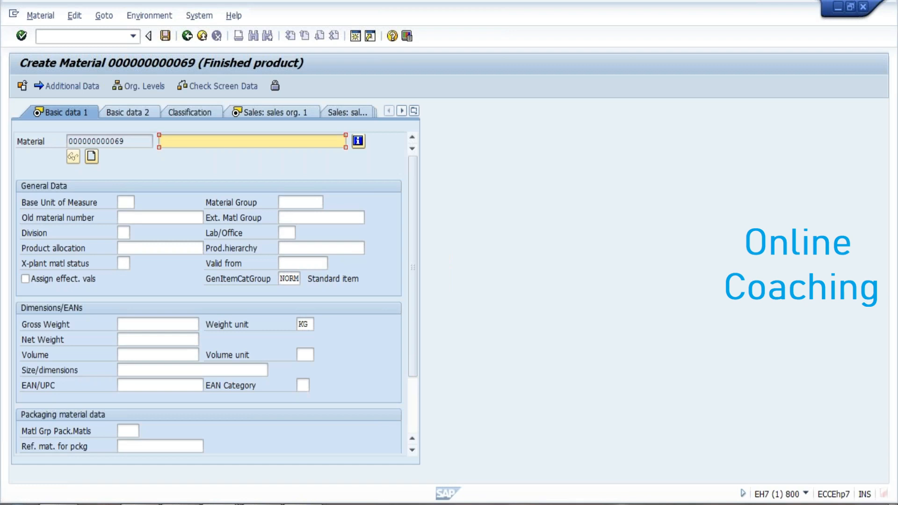
pyautogui.click(131, 141)
pyautogui.doubleClick(98, 140)
pyautogui.click(141, 143)
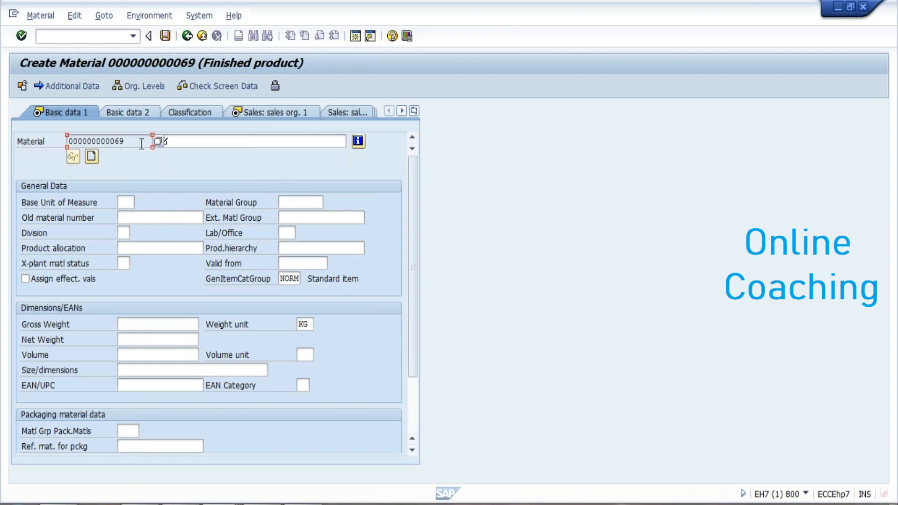
# Enter a product description starting with P&G for the new finished product in Basic data 1
pyautogui.click(197, 149)
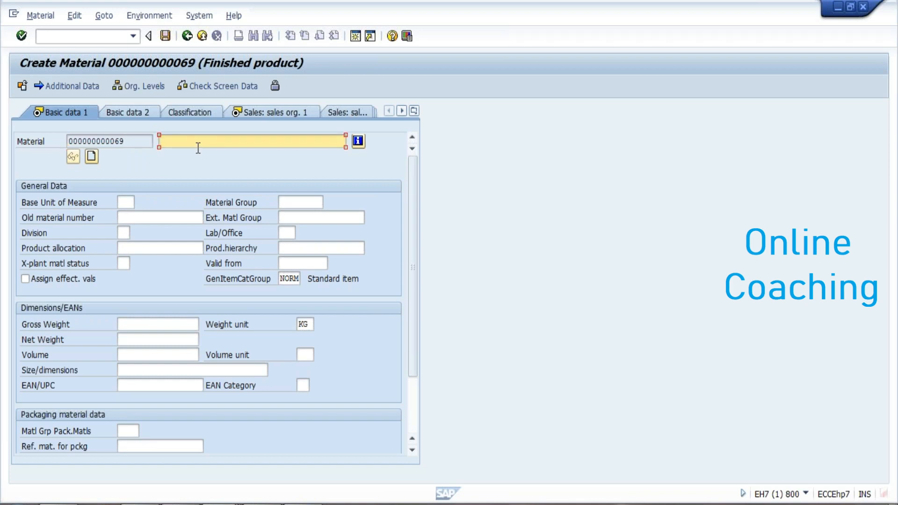
pyautogui.write('P&G FOOD')
pyautogui.press('BackSpace')
pyautogui.press('BackSpace')
pyautogui.press('BackSpace')
pyautogui.press('BackSpace')
pyautogui.write('MILK PRO')
pyautogui.press('BackSpace')
pyautogui.press('BackSpace')
pyautogui.press('BackSpace')
pyautogui.press('BackSpace')
pyautogui.press('BackSpace')
pyautogui.press('BackSpace')
pyautogui.press('BackSpace')
pyautogui.press('BackSpace')
pyautogui.write('ASTE')
# Set the base unit of measure to PC (piece(s)) from the list of measurement units
pyautogui.click(129, 203)
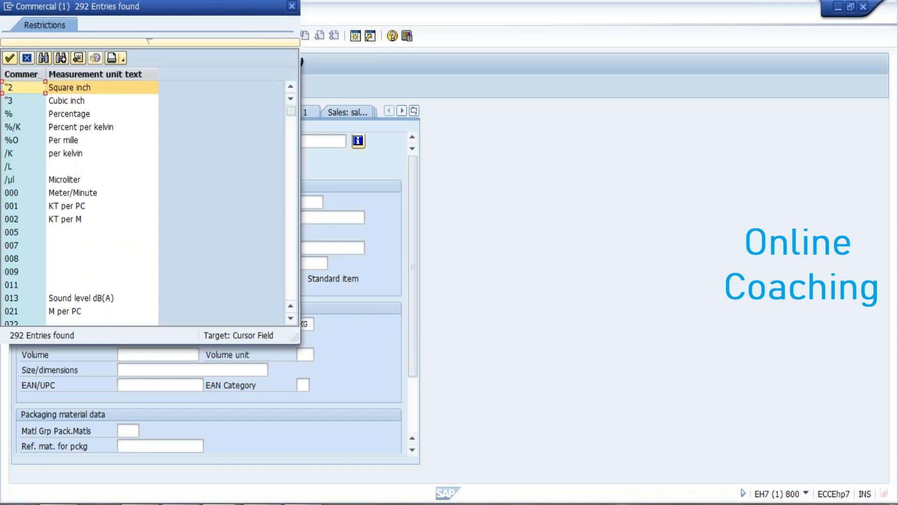
pyautogui.click(80, 119)
pyautogui.click(74, 183)
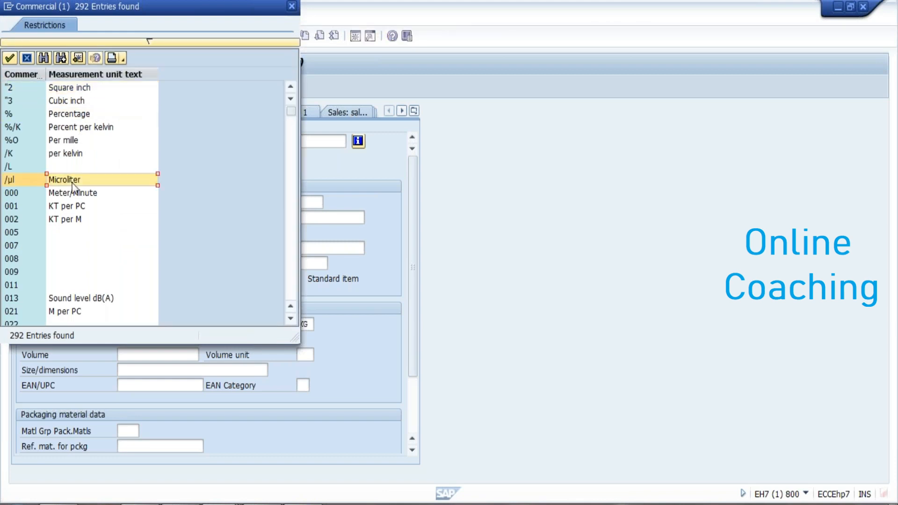
pyautogui.click(72, 196)
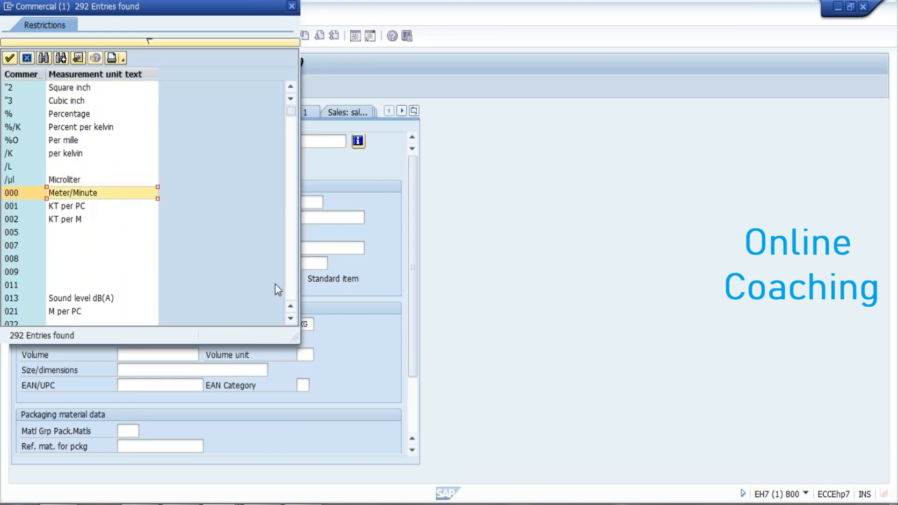
pyautogui.click(293, 285)
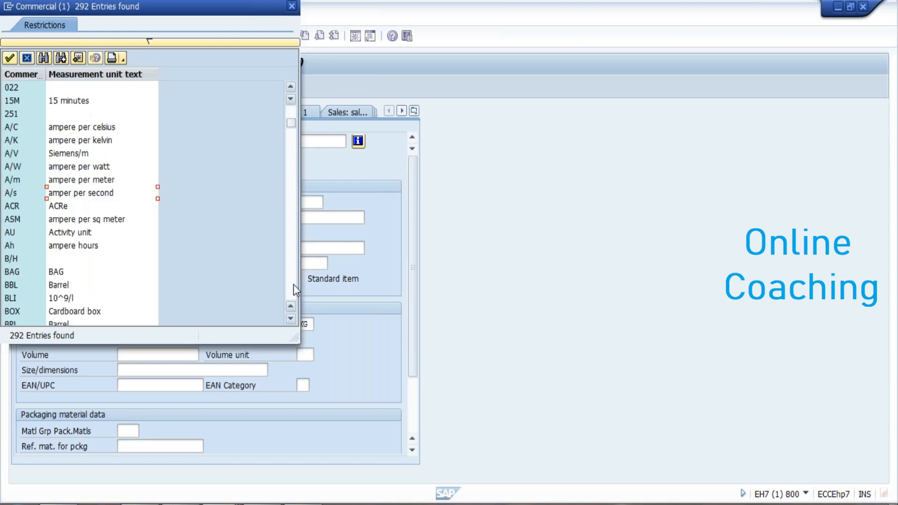
pyautogui.click(61, 287)
pyautogui.click(58, 275)
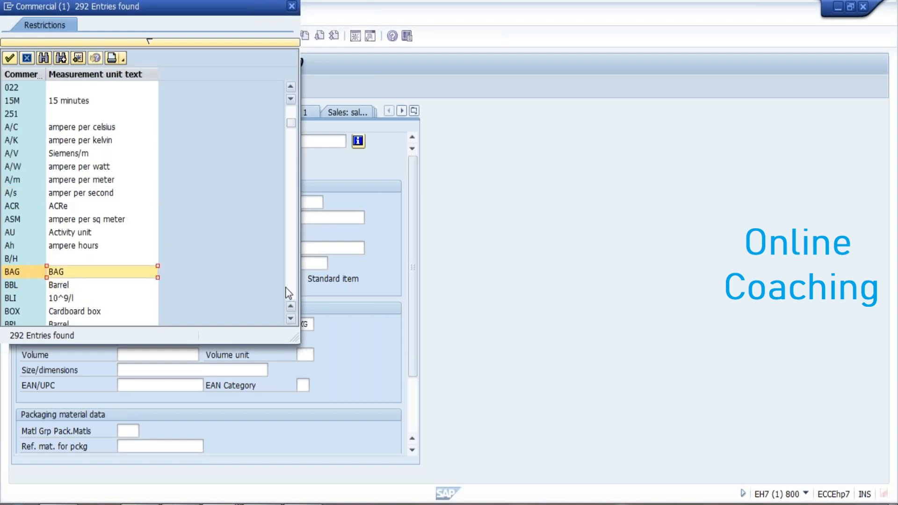
pyautogui.click(287, 287)
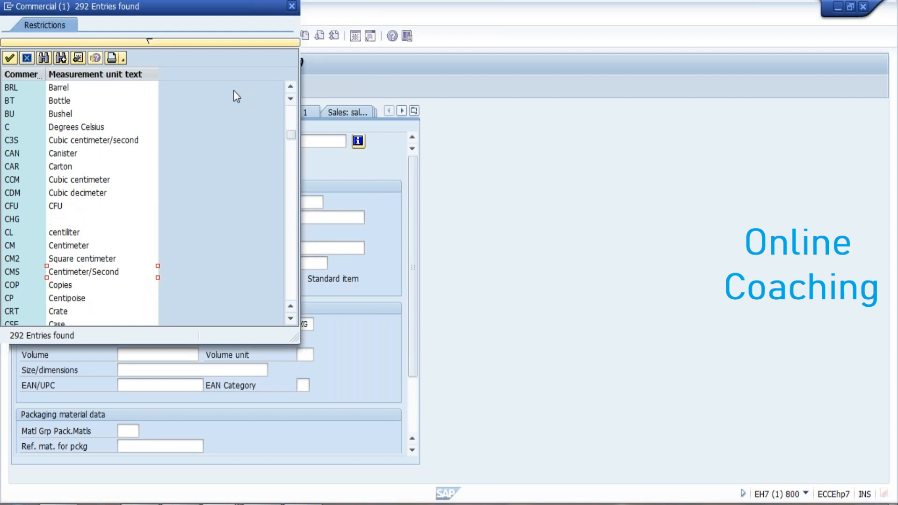
pyautogui.click(290, 273)
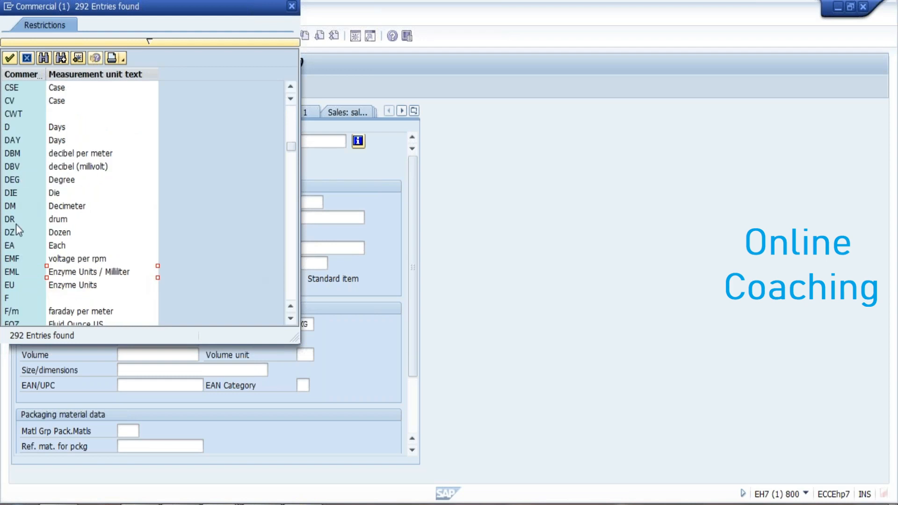
pyautogui.click(11, 246)
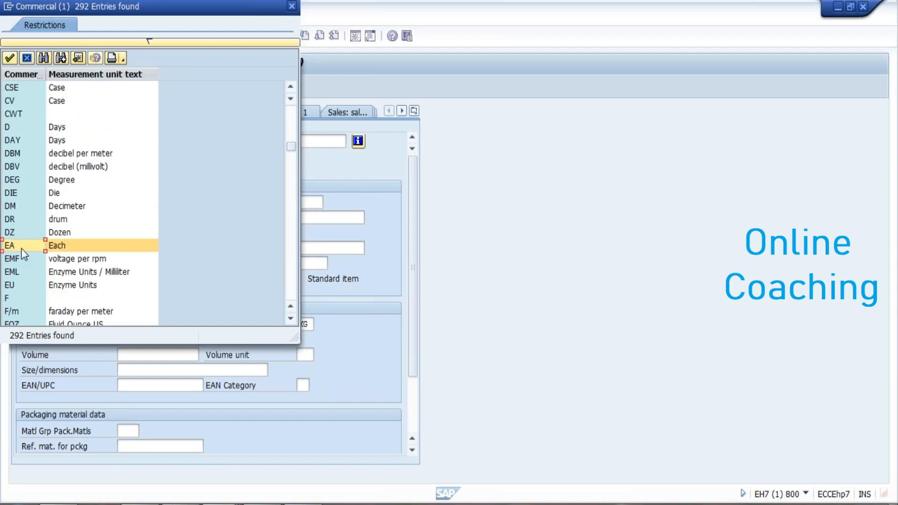
pyautogui.click(290, 287)
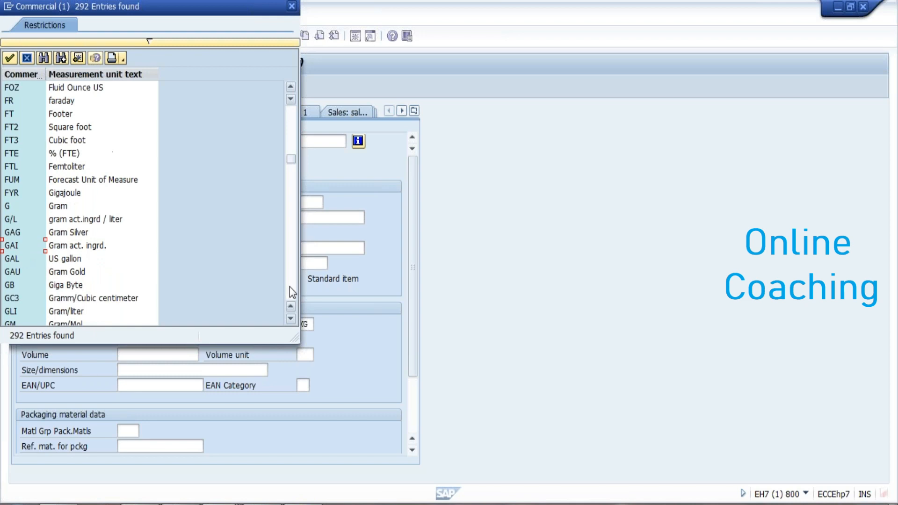
pyautogui.click(290, 287)
pyautogui.click(290, 287)
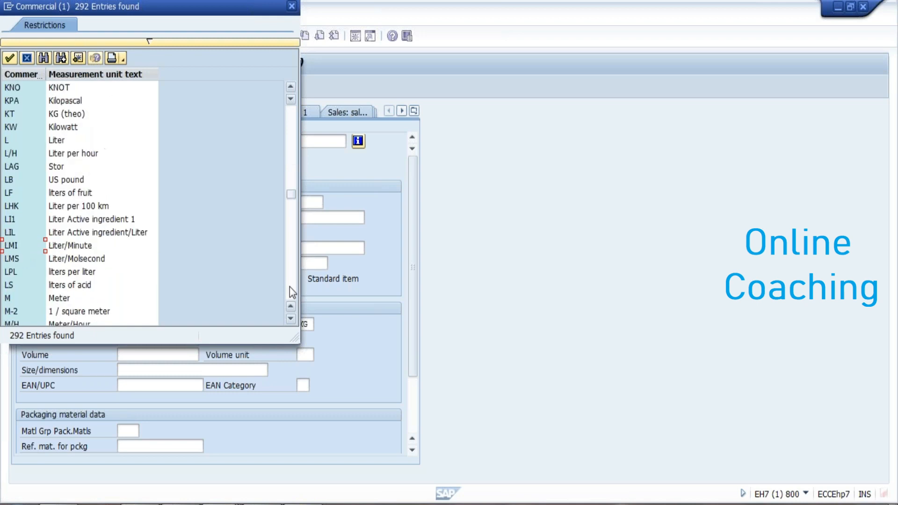
pyautogui.click(290, 287)
pyautogui.click(290, 287)
pyautogui.click(290, 287)
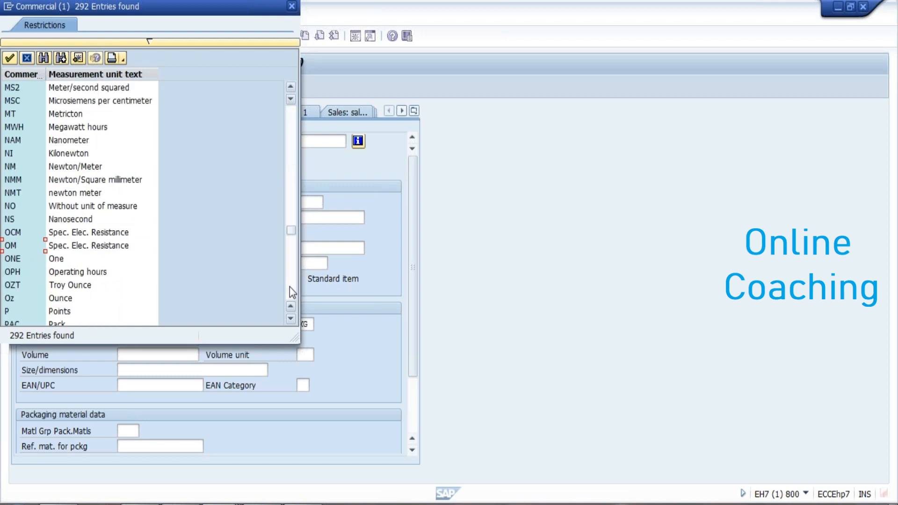
pyautogui.click(290, 287)
pyautogui.click(61, 140)
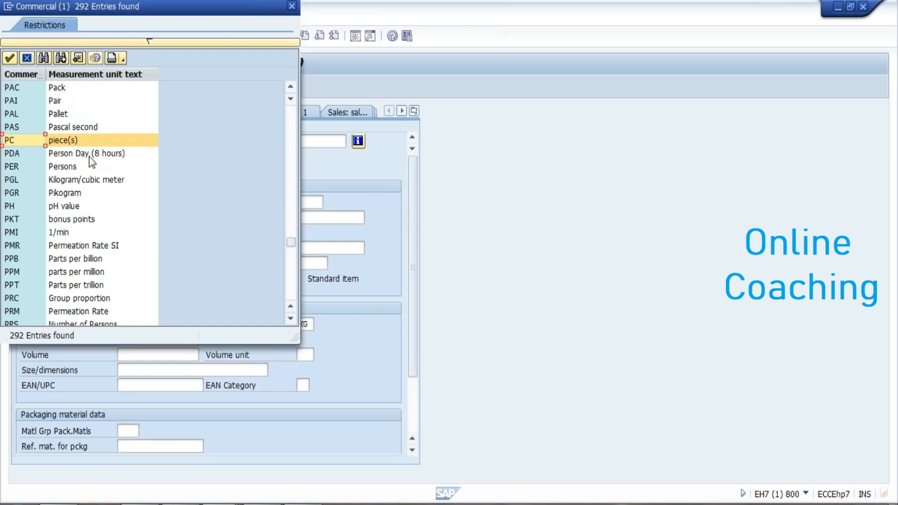
pyautogui.click(60, 142)
pyautogui.doubleClick(60, 142)
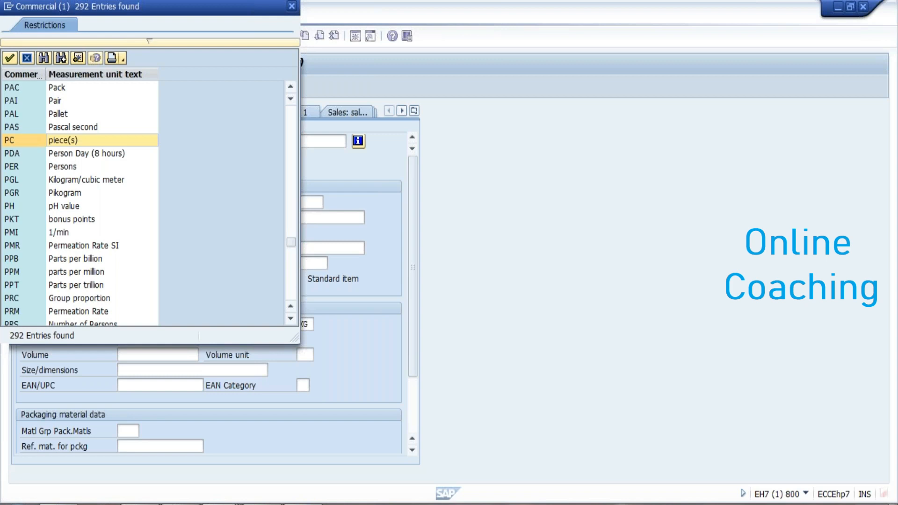
# Search the material groups for FOOD and assign material group 015 (Food) to the product
pyautogui.click(297, 204)
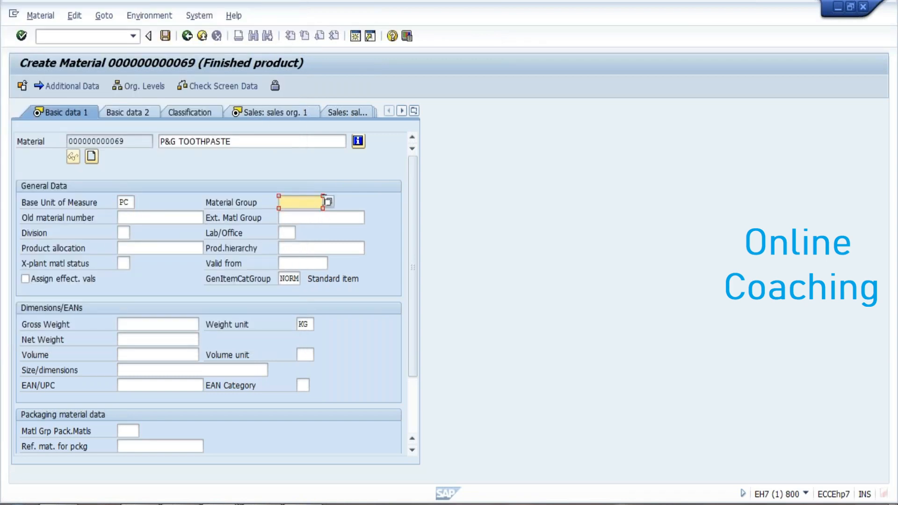
pyautogui.click(328, 202)
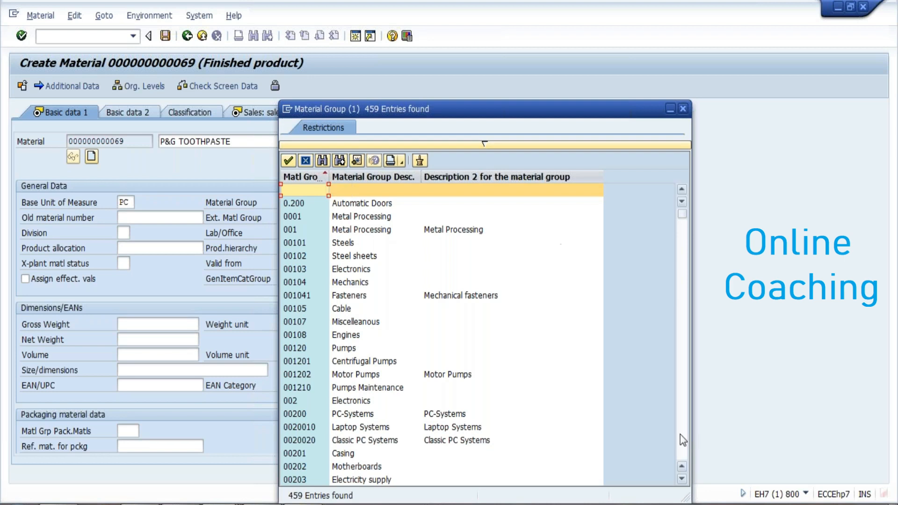
pyautogui.click(679, 434)
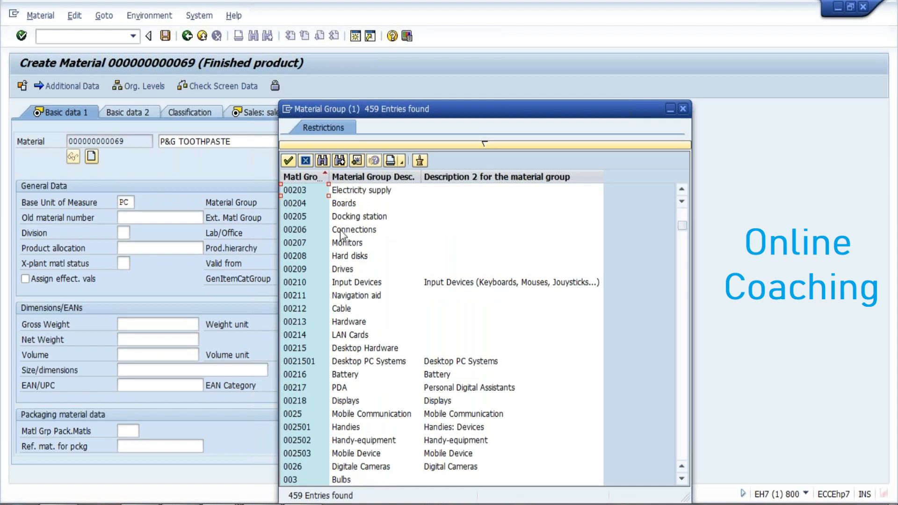
pyautogui.click(327, 161)
pyautogui.write('FOOD')
pyautogui.press('Return')
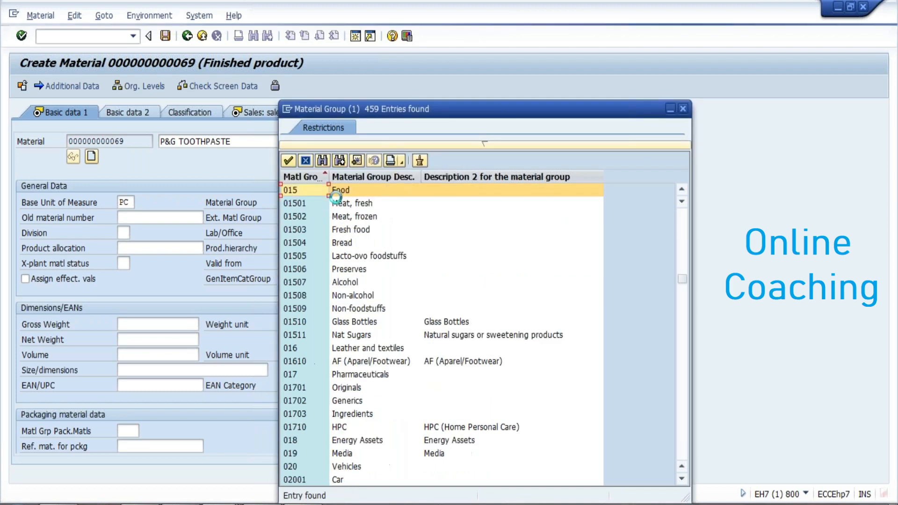
pyautogui.doubleClick(336, 195)
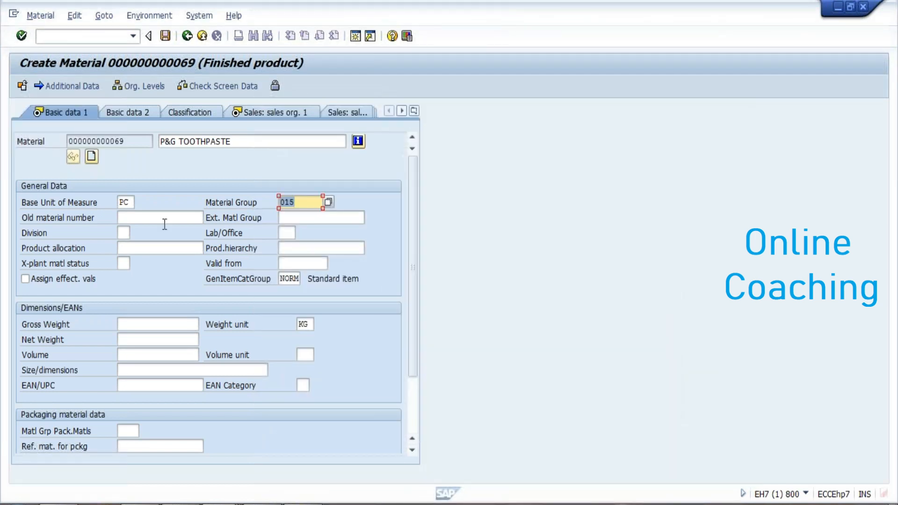
# Assign division PD (P & G FOOD DIV) to the material from the list of divisions
pyautogui.click(124, 232)
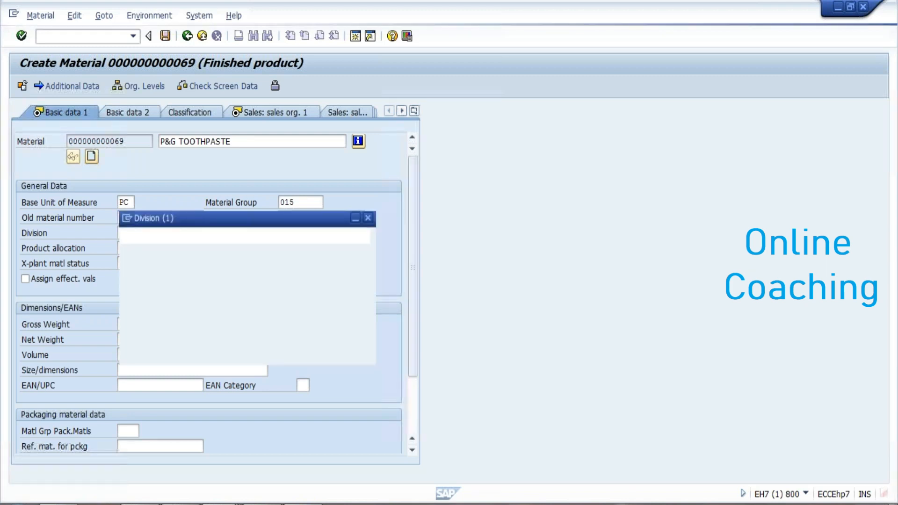
pyautogui.scroll(-20, 348, 298)
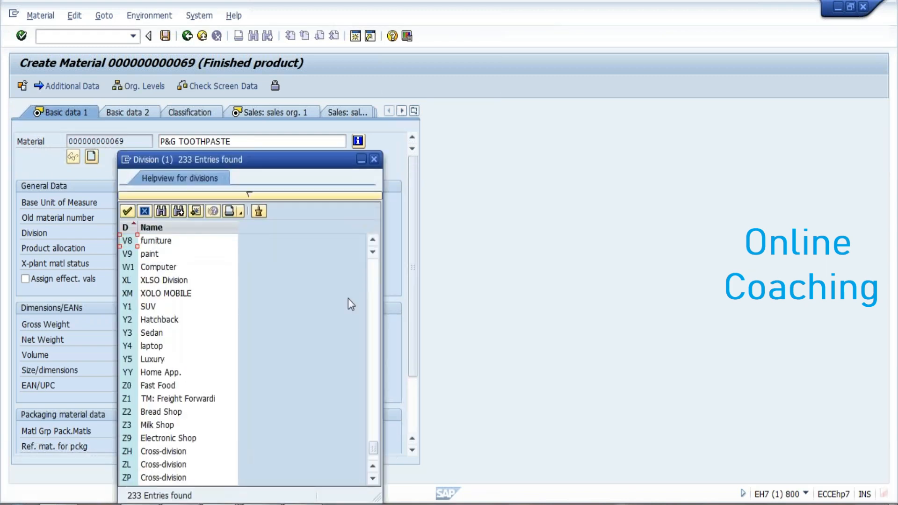
pyautogui.click(374, 287)
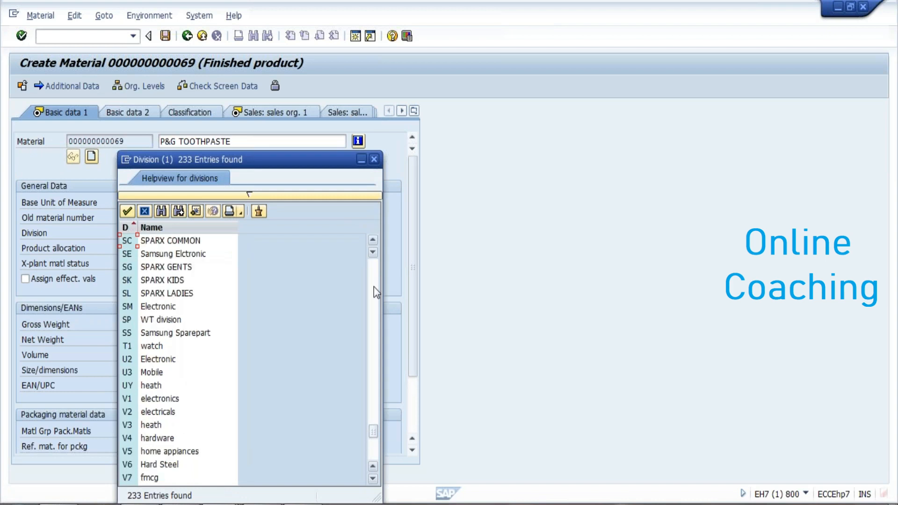
pyautogui.click(374, 287)
pyautogui.click(184, 282)
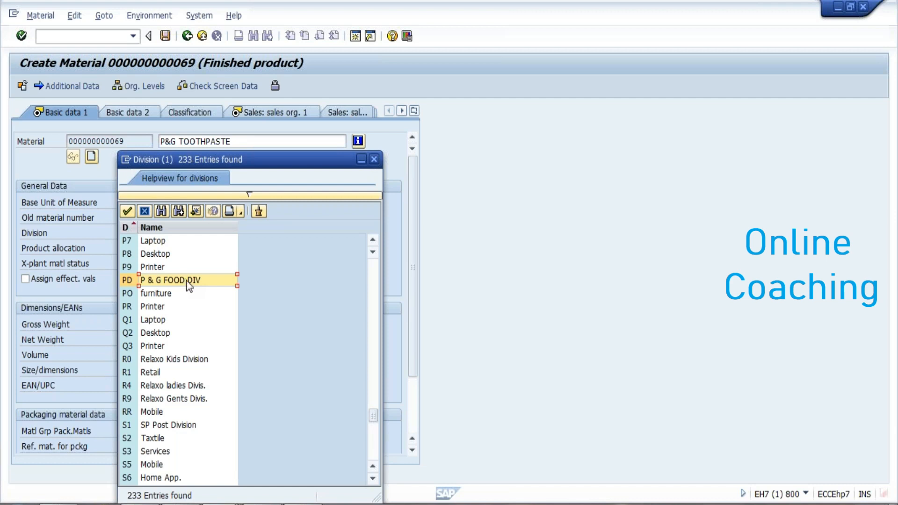
pyautogui.doubleClick(189, 280)
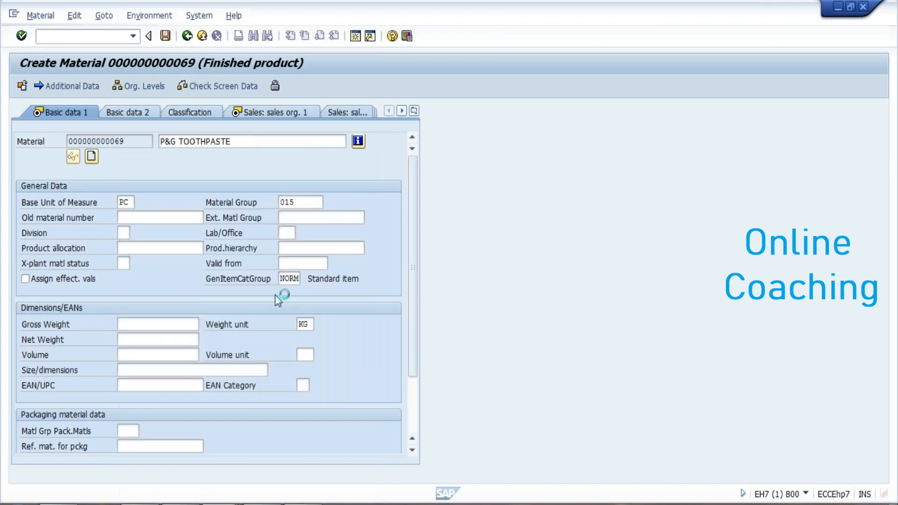
# Enter a gross weight of 120 and a net weight of 100 under Dimensions/EANs
pyautogui.click(282, 279)
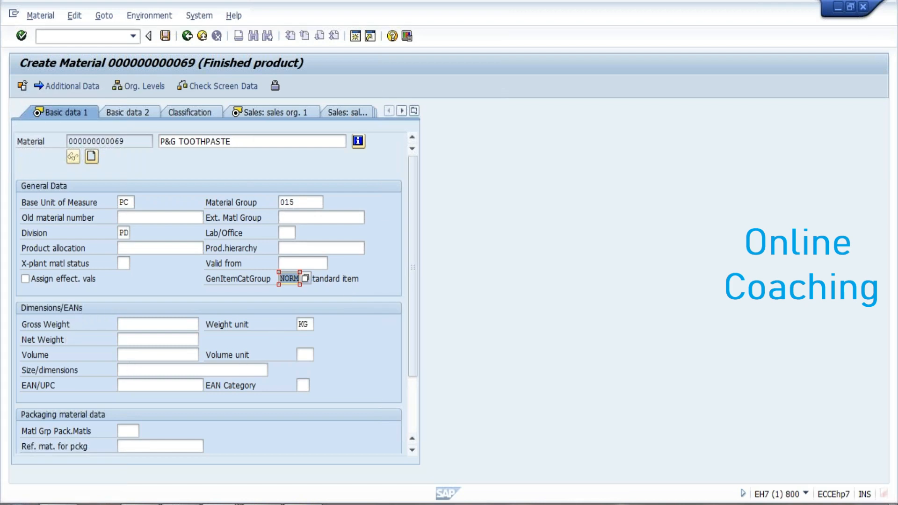
pyautogui.click(144, 321)
pyautogui.write('10')
pyautogui.press('BackSpace')
pyautogui.press('BackSpace')
pyautogui.write('120')
pyautogui.click(145, 337)
pyautogui.write('100')
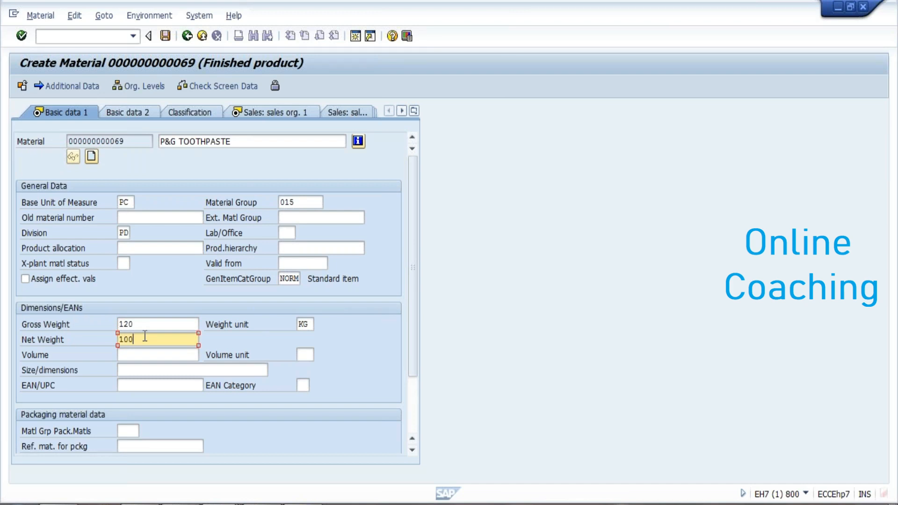
# Replace the weight unit with G (Gram) from the list of available units
pyautogui.click(311, 324)
pyautogui.press('BackSpace')
pyautogui.press('BackSpace')
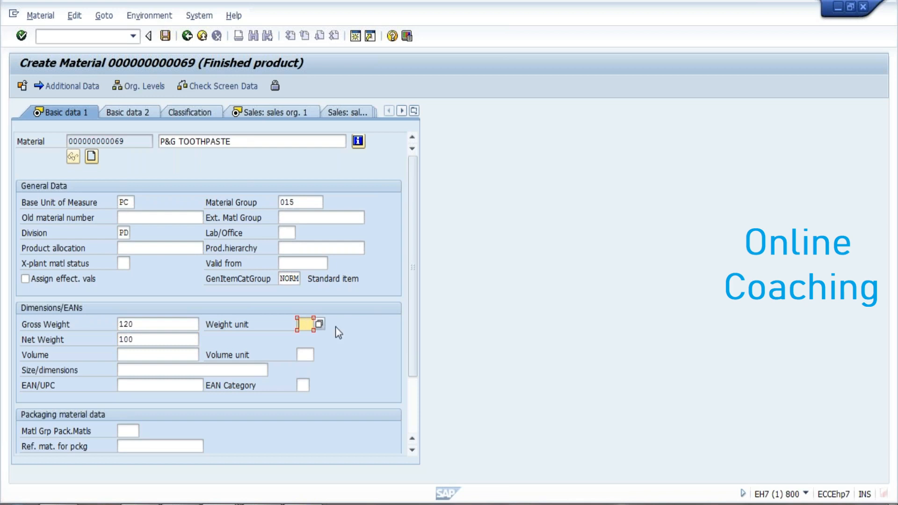
pyautogui.click(320, 324)
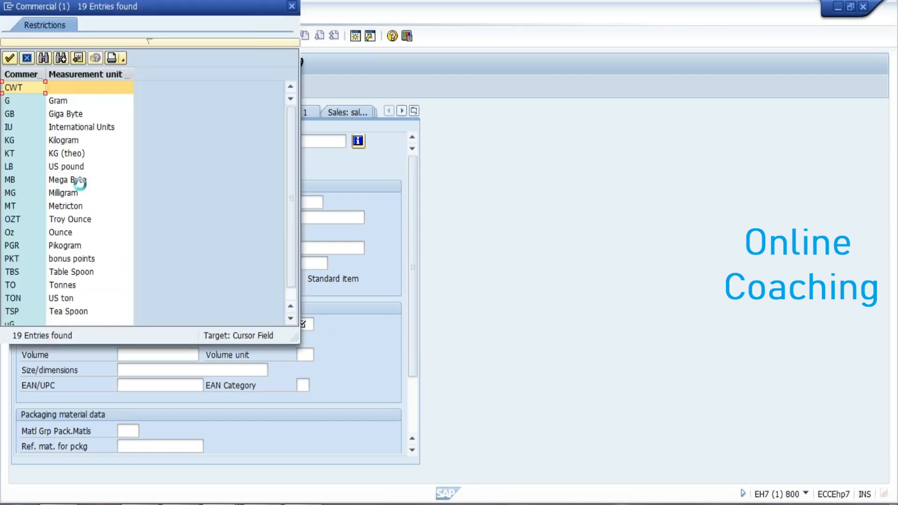
pyautogui.click(67, 103)
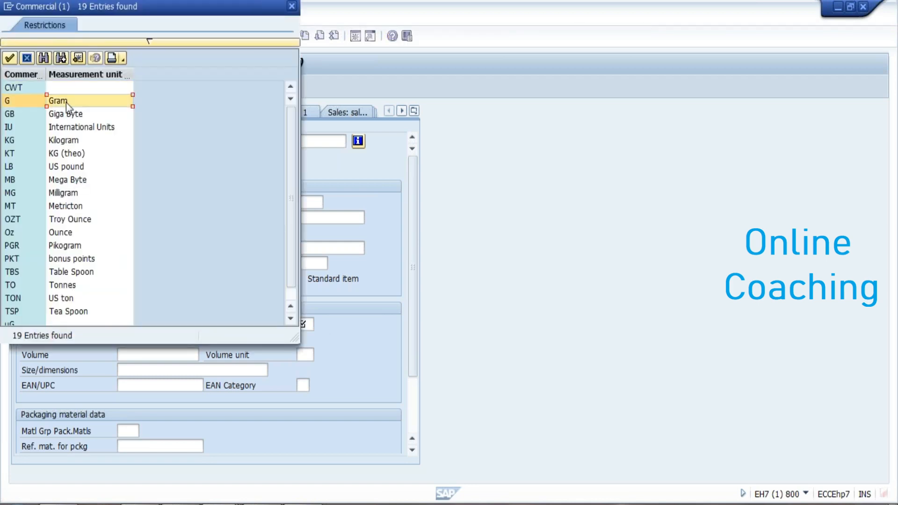
pyautogui.doubleClick(67, 102)
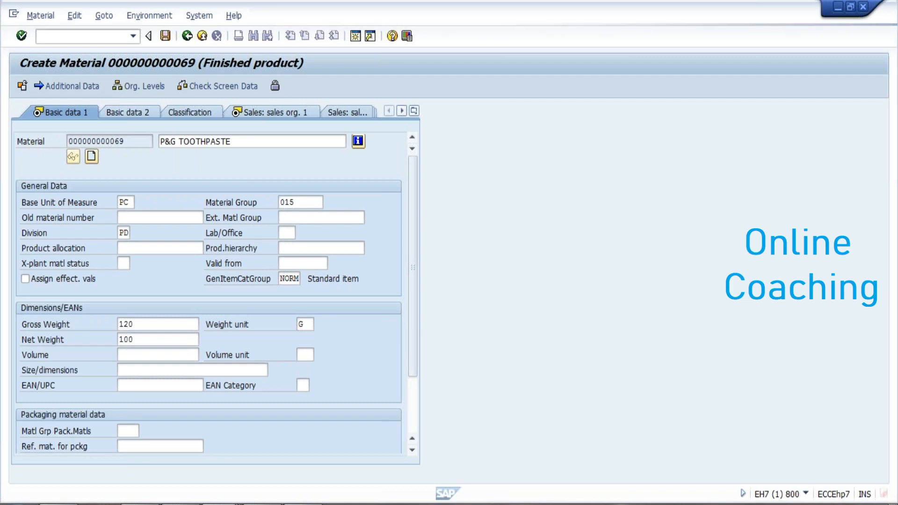
# Continue to the Sales: sales org. 1 view and set the delivering plant to PGPL
pyautogui.press('Return')
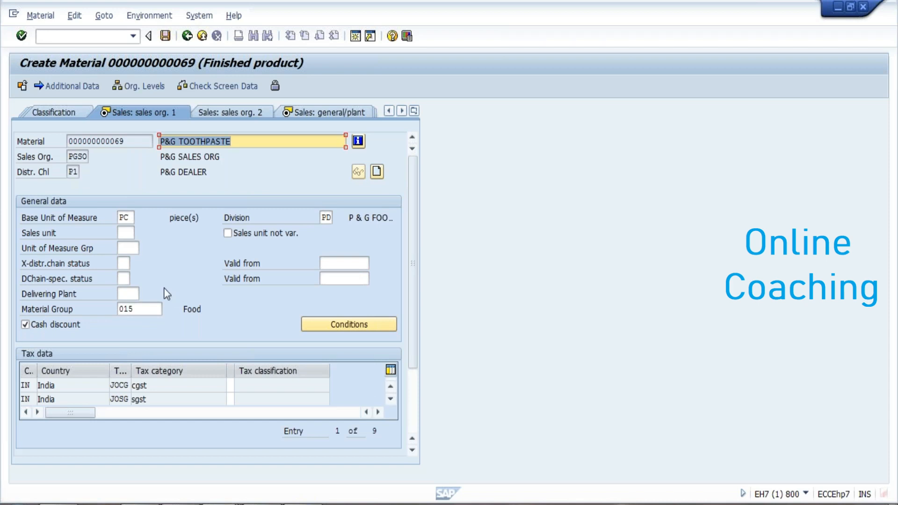
pyautogui.click(126, 295)
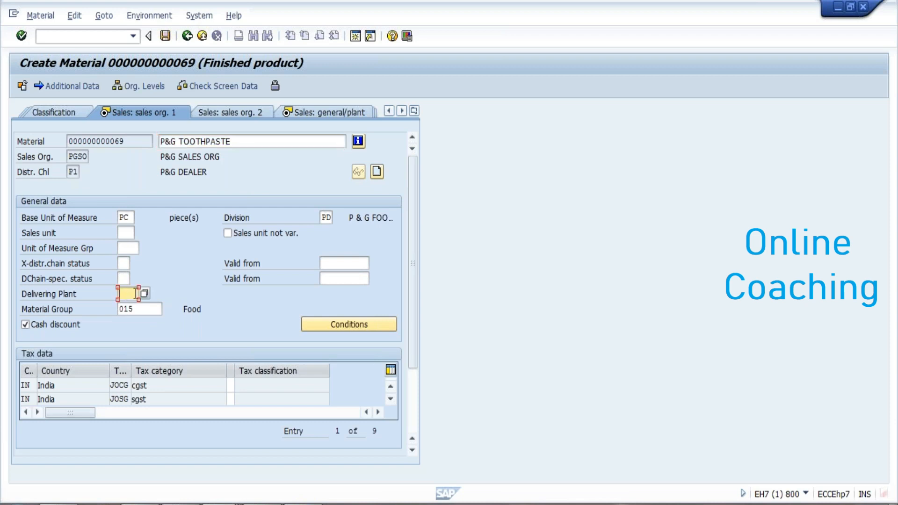
pyautogui.click(144, 293)
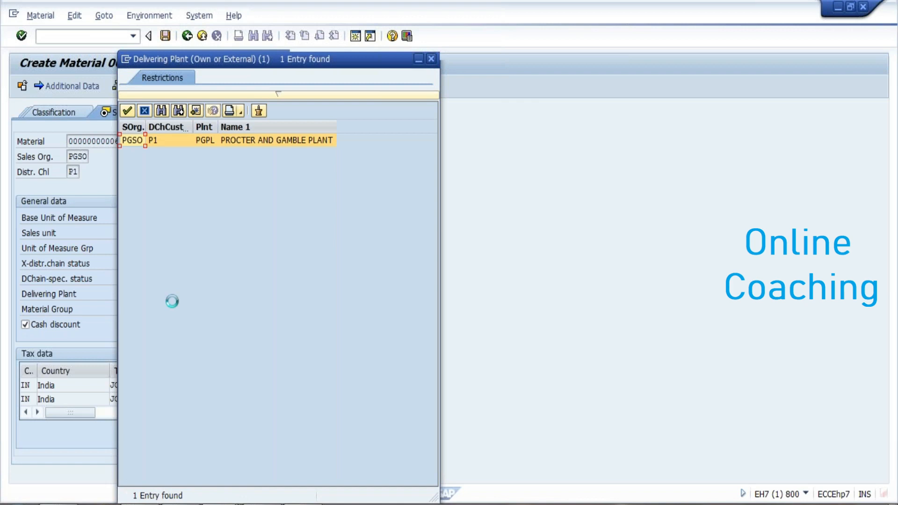
pyautogui.doubleClick(205, 140)
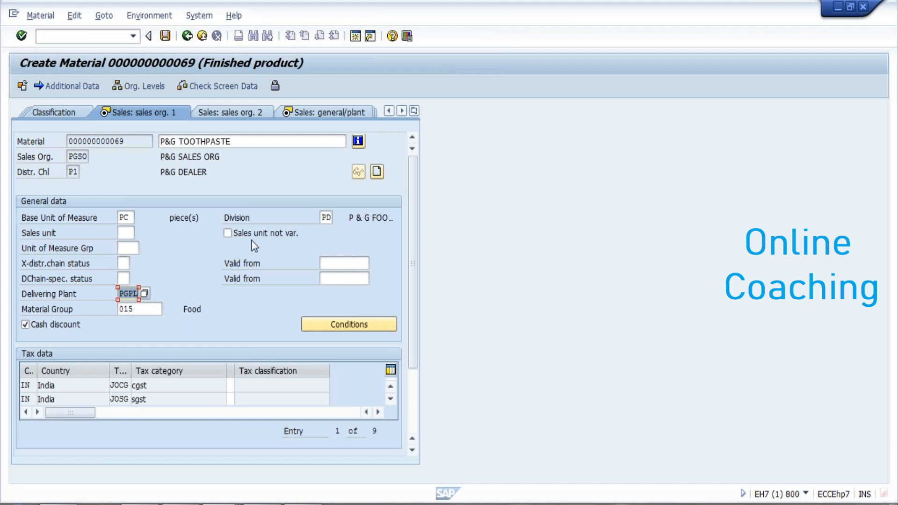
# Set the sales unit to CAR (Carton) from the list of commercial measurement units
pyautogui.click(131, 235)
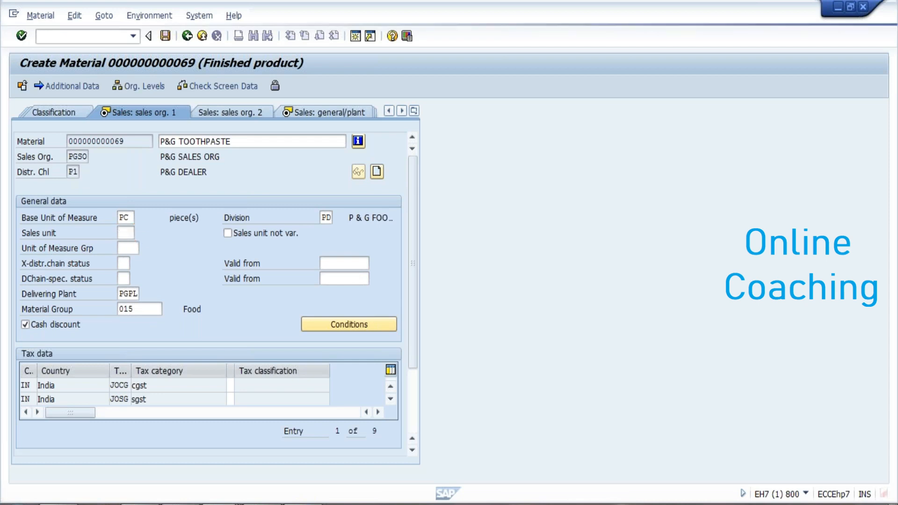
pyautogui.press('F4')
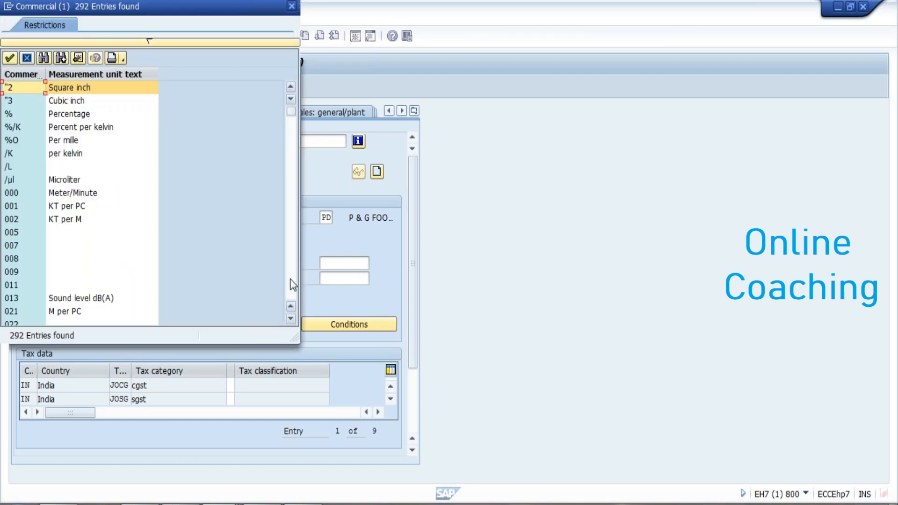
pyautogui.click(290, 280)
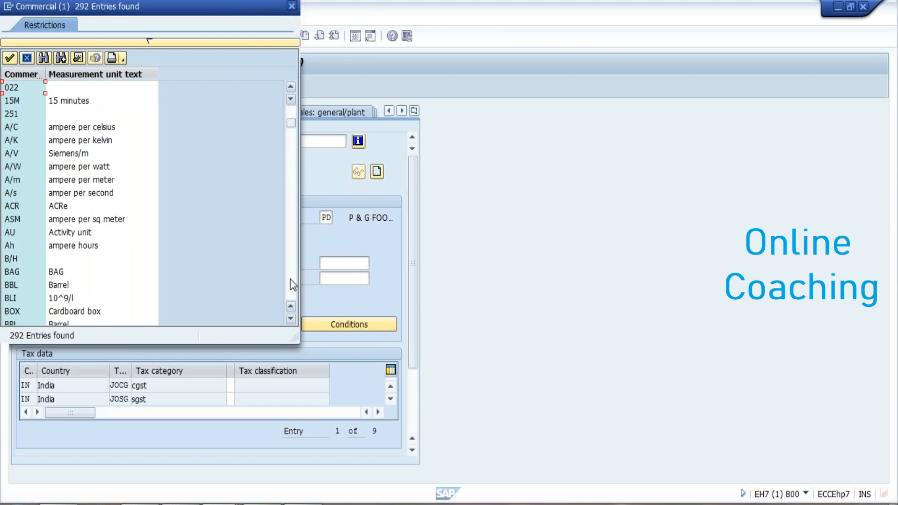
pyautogui.click(289, 278)
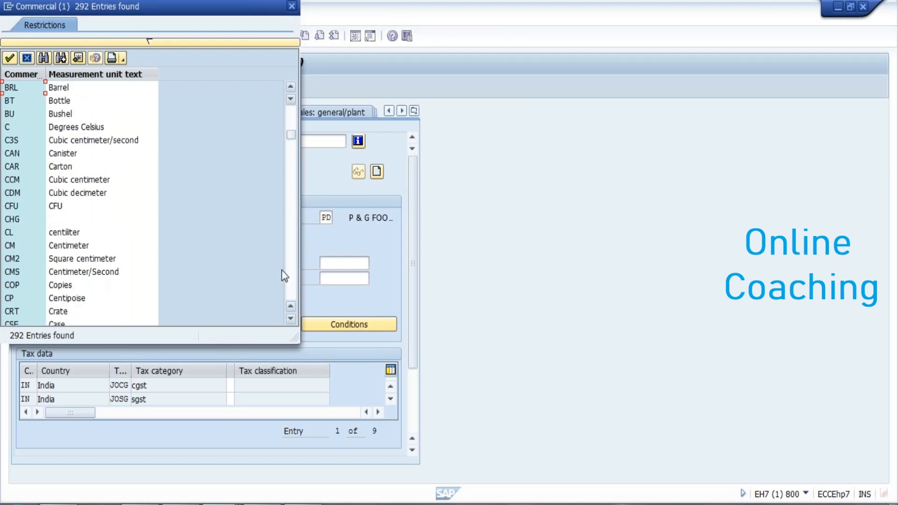
pyautogui.click(288, 122)
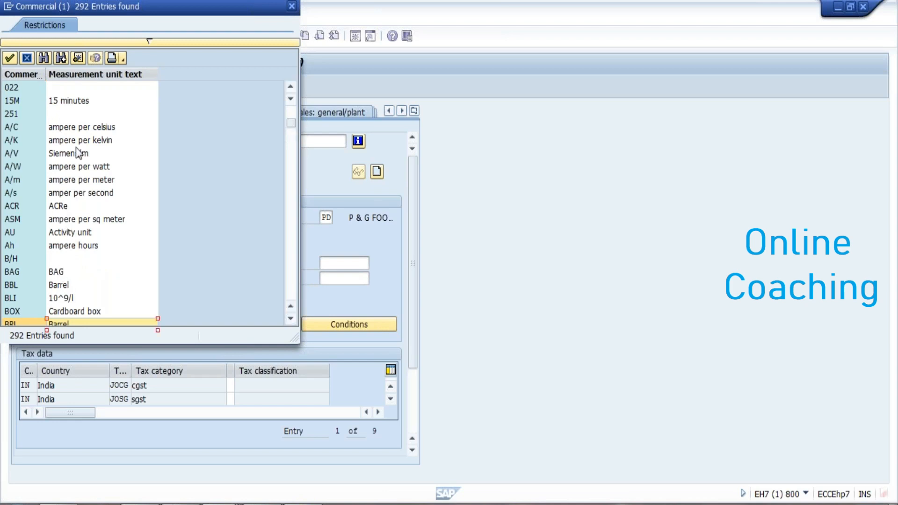
pyautogui.click(292, 282)
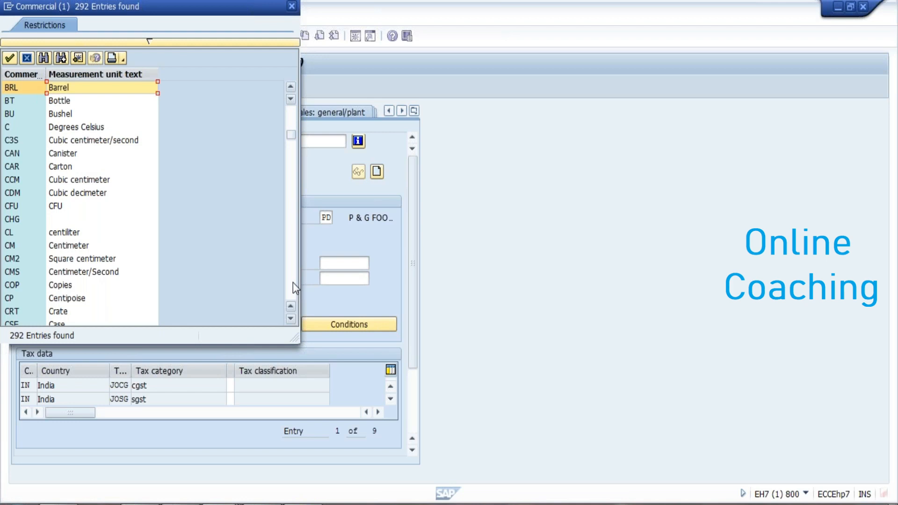
pyautogui.click(293, 282)
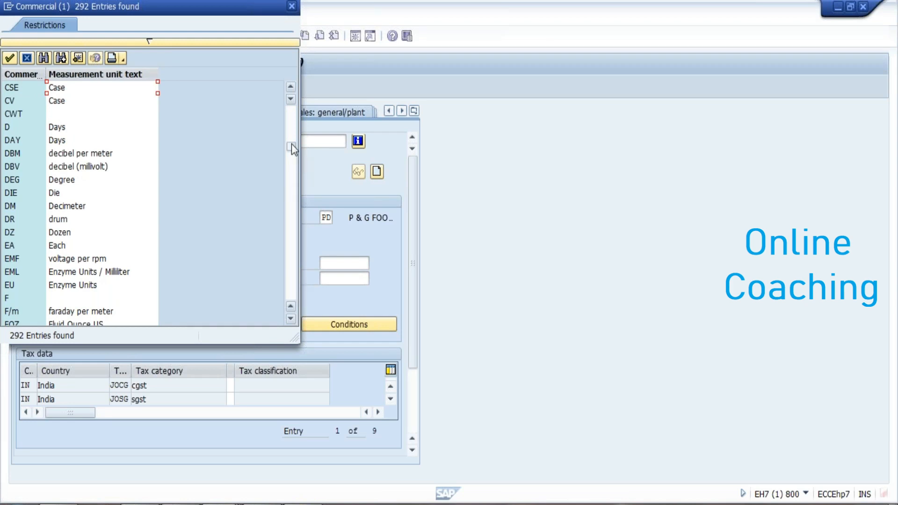
pyautogui.click(290, 132)
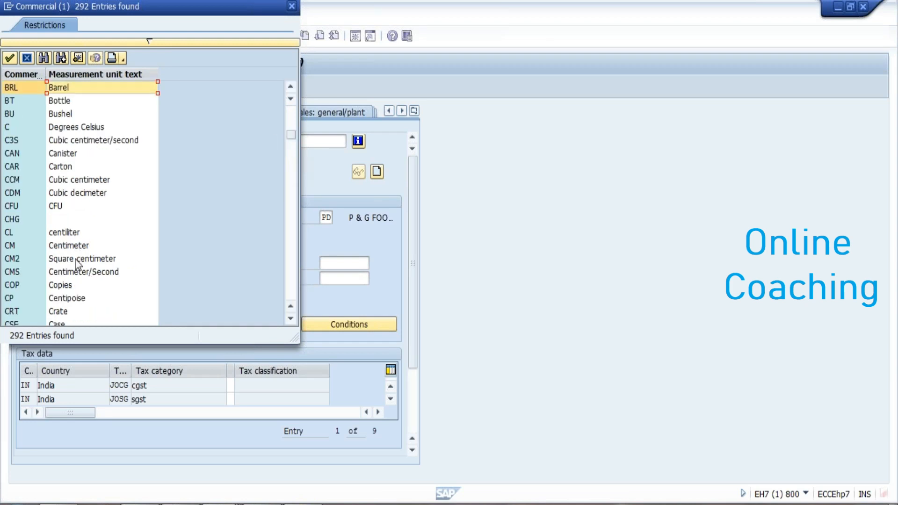
pyautogui.click(71, 301)
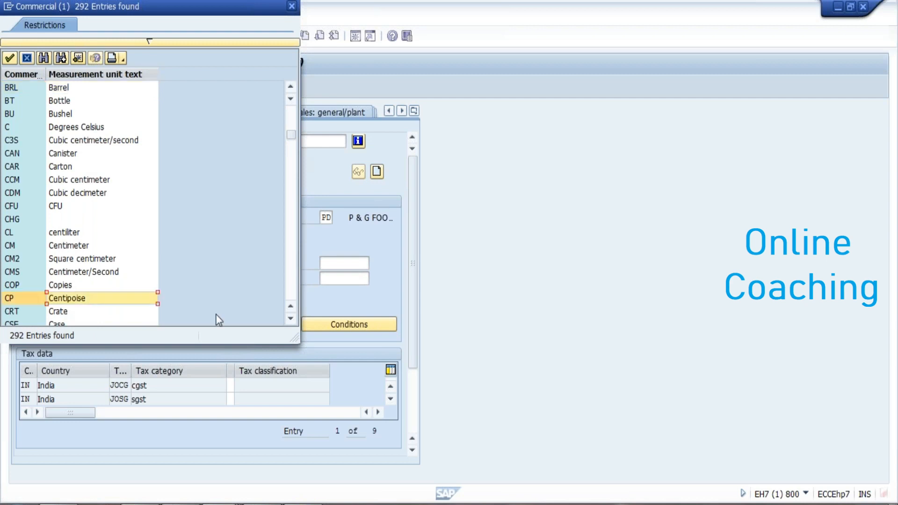
pyautogui.press('Down')
pyautogui.press('Down')
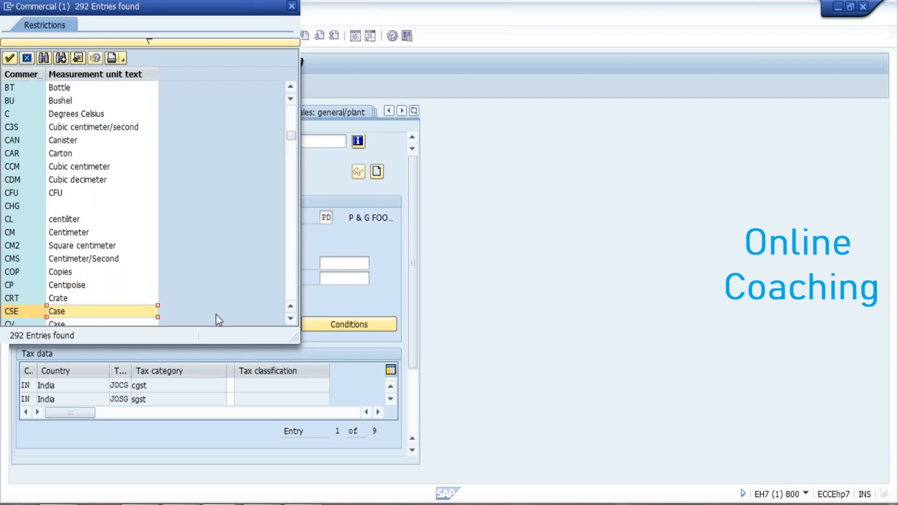
pyautogui.click(63, 155)
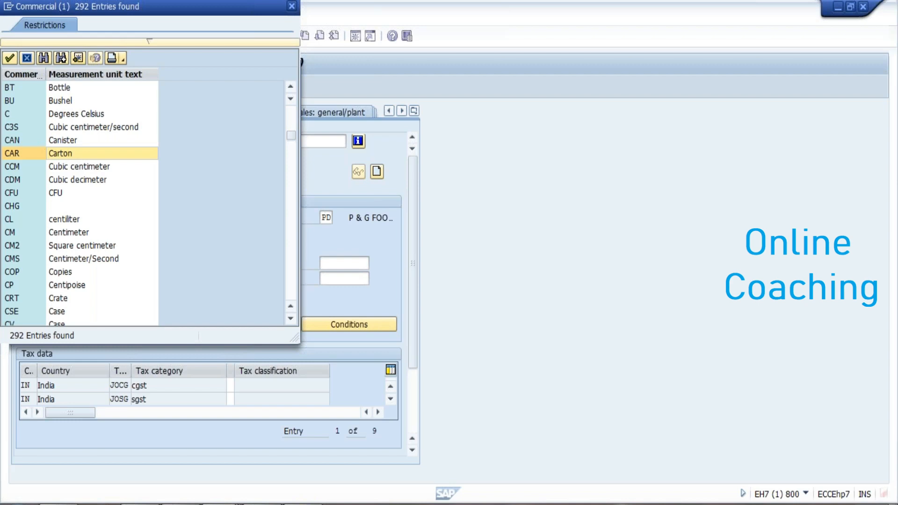
pyautogui.press('Return')
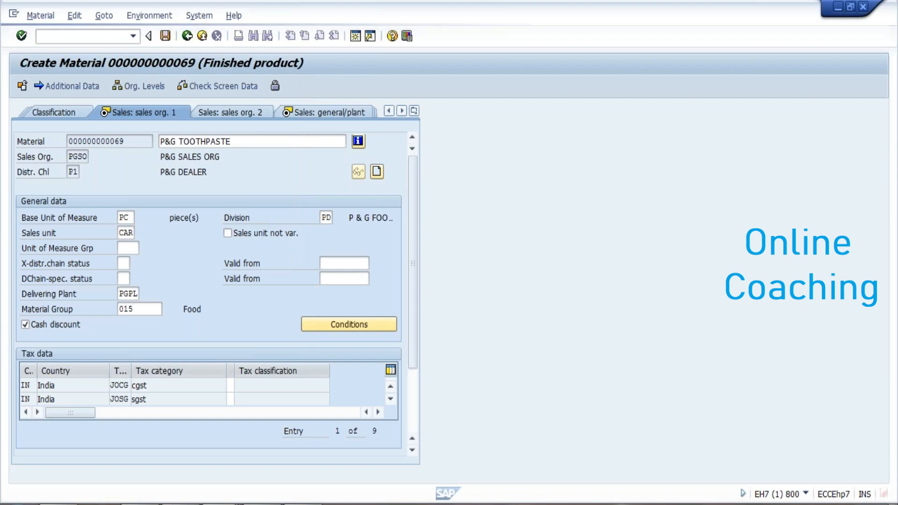
# Enter the unit of measure conversion factor as 1 CAR to 10 PC and confirm it
pyautogui.write('1')
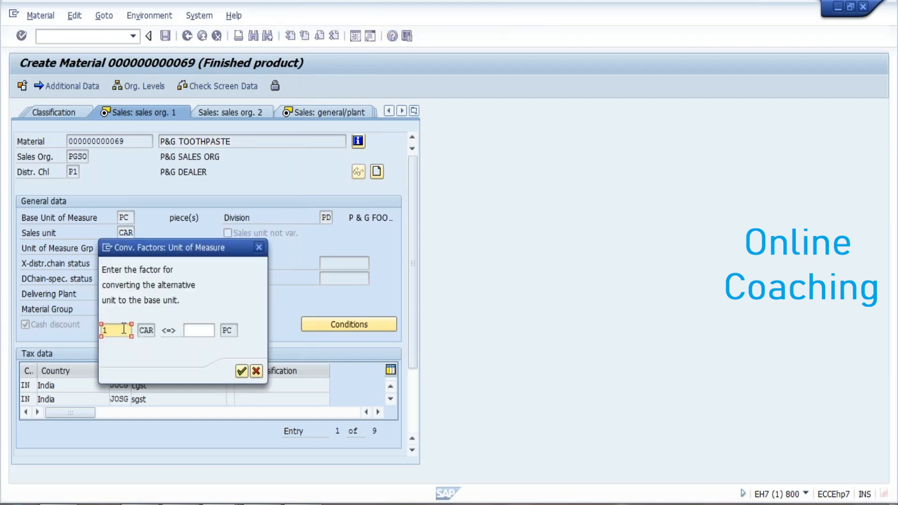
pyautogui.click(206, 330)
pyautogui.write('10')
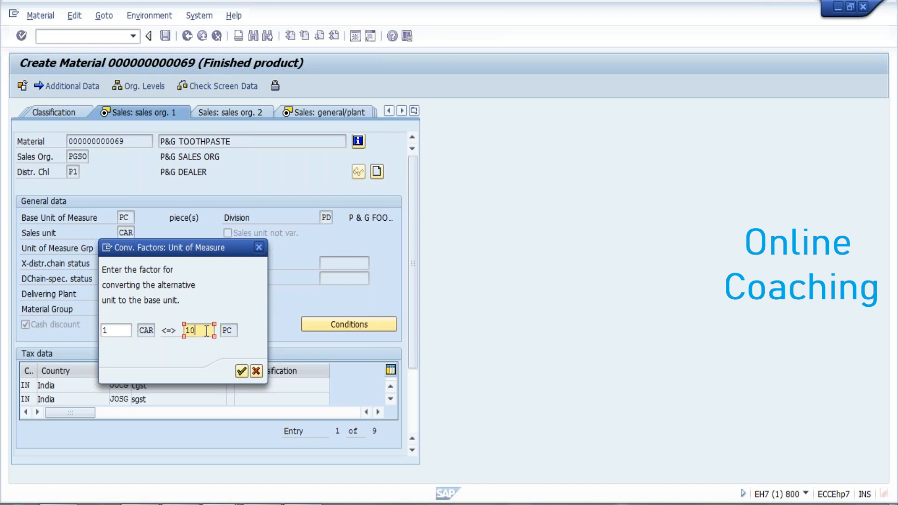
pyautogui.press('BackSpace')
pyautogui.click(241, 372)
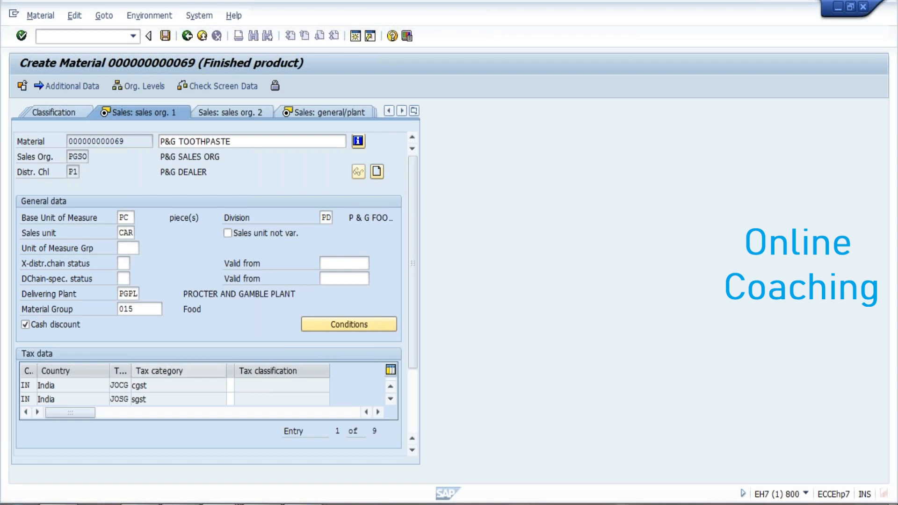
# Go to the Sales: general/plant view and set the availability check to 01 (Daily requirements)
pyautogui.click(328, 112)
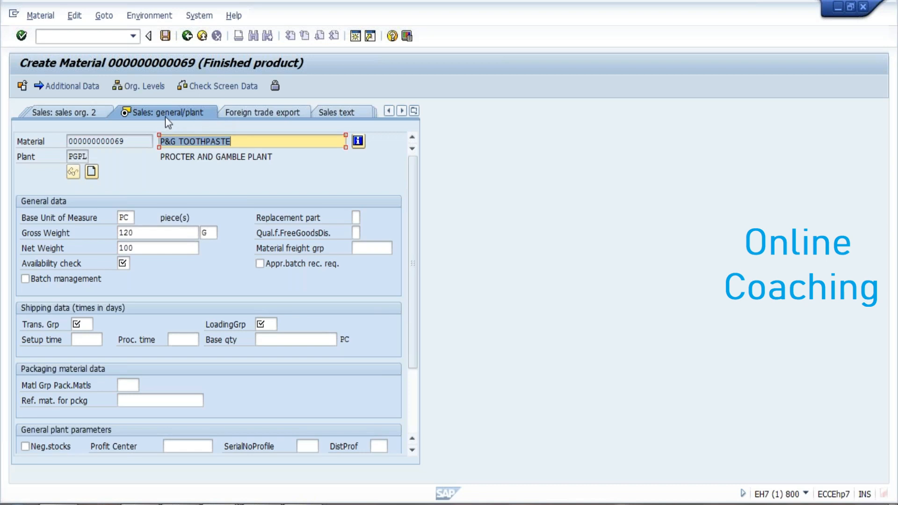
pyautogui.moveTo(68, 156); pyautogui.dragTo(101, 149)
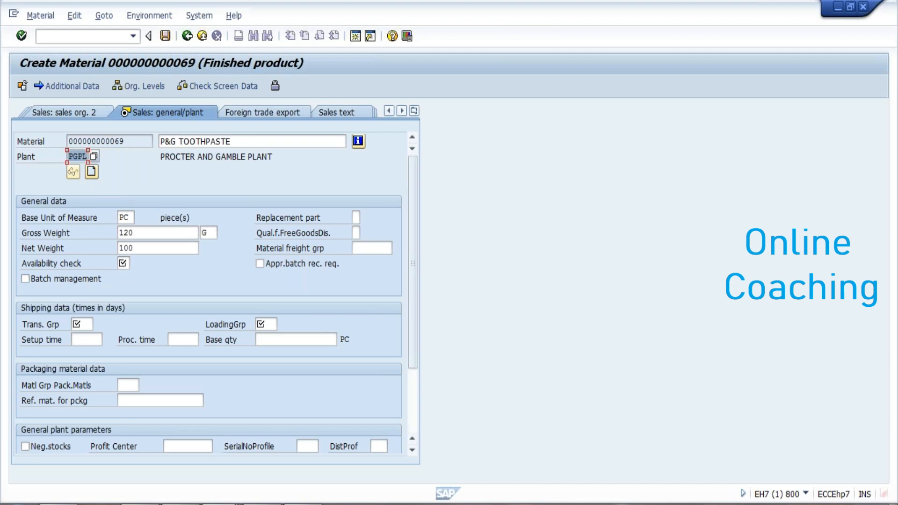
pyautogui.click(82, 323)
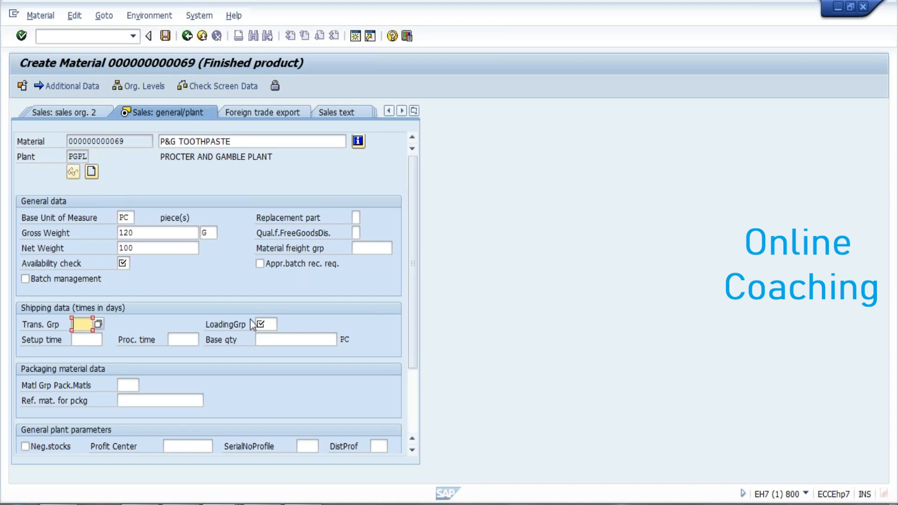
pyautogui.click(258, 324)
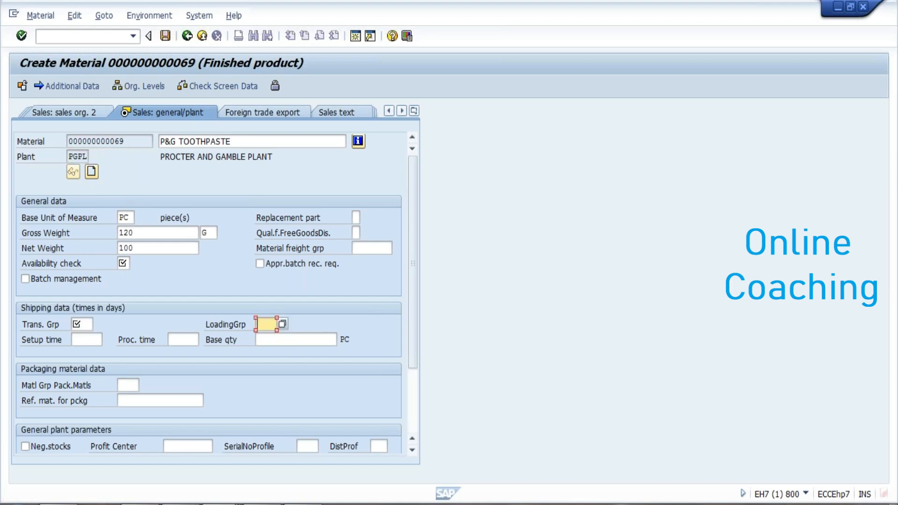
pyautogui.click(124, 263)
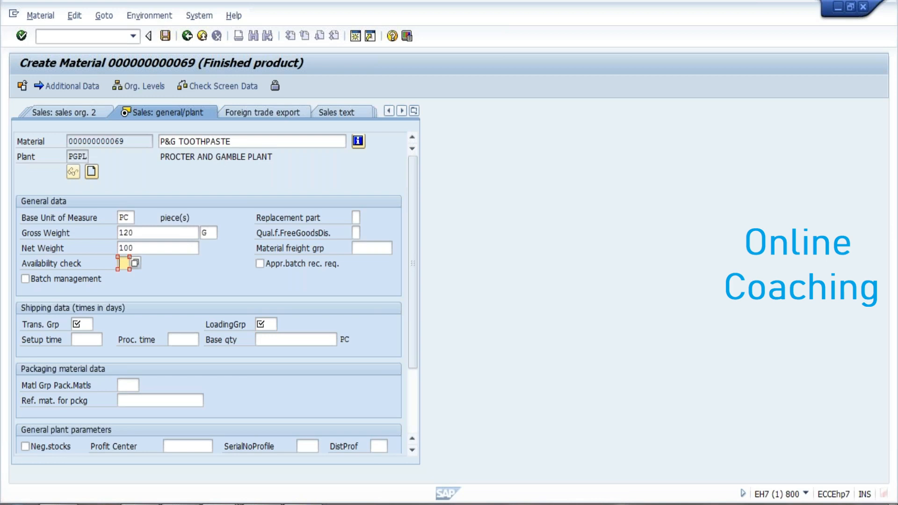
pyautogui.click(135, 263)
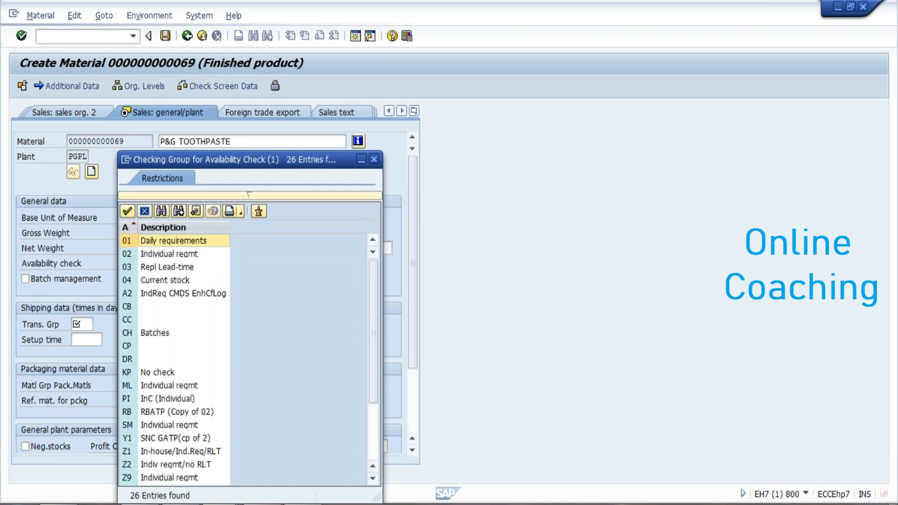
pyautogui.press('Return')
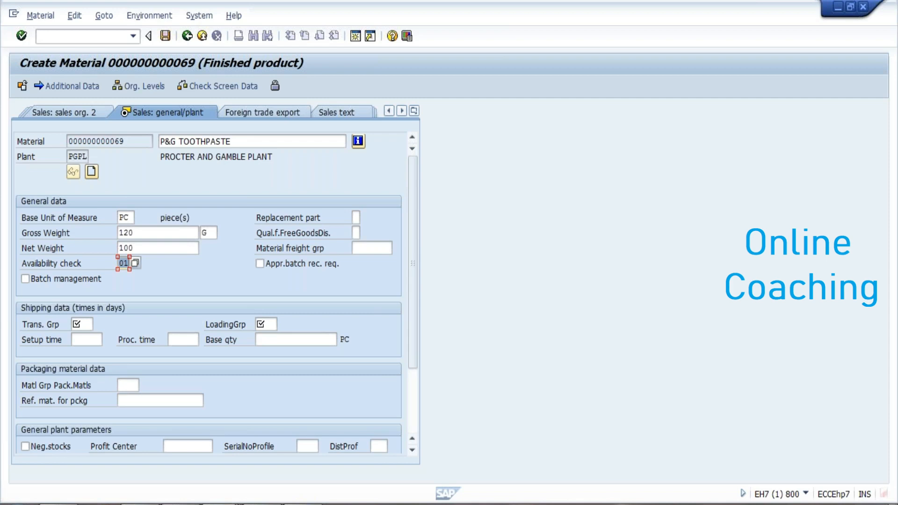
# Set the transportation group to 0003 (Container) from the list of available groups in the shipping data
pyautogui.click(90, 324)
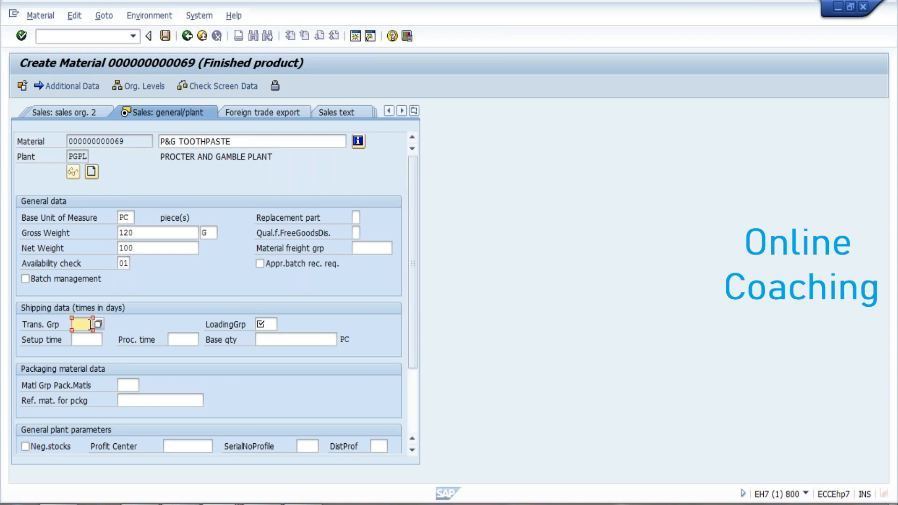
pyautogui.click(98, 324)
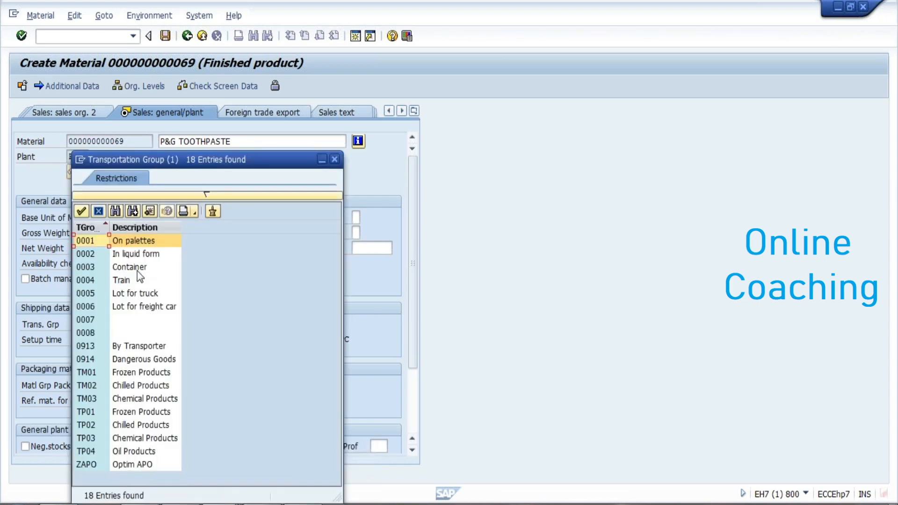
pyautogui.click(131, 268)
pyautogui.click(125, 281)
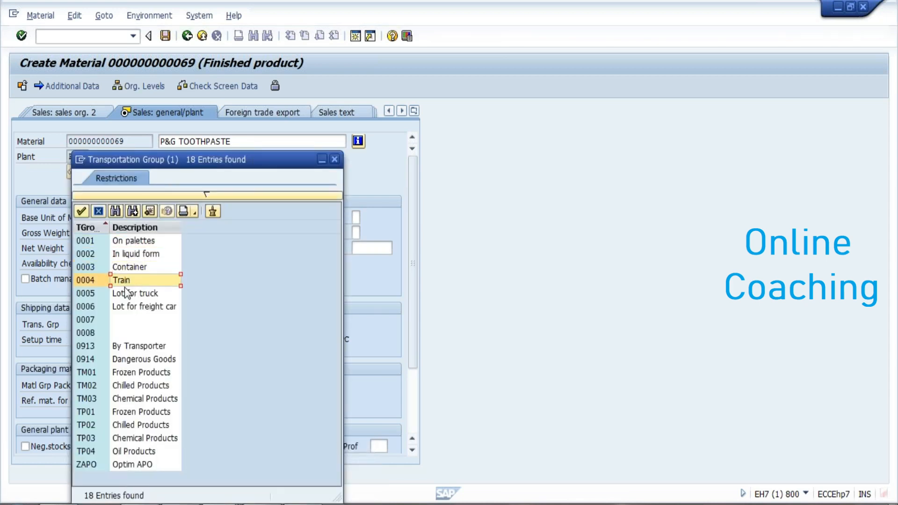
pyautogui.click(130, 296)
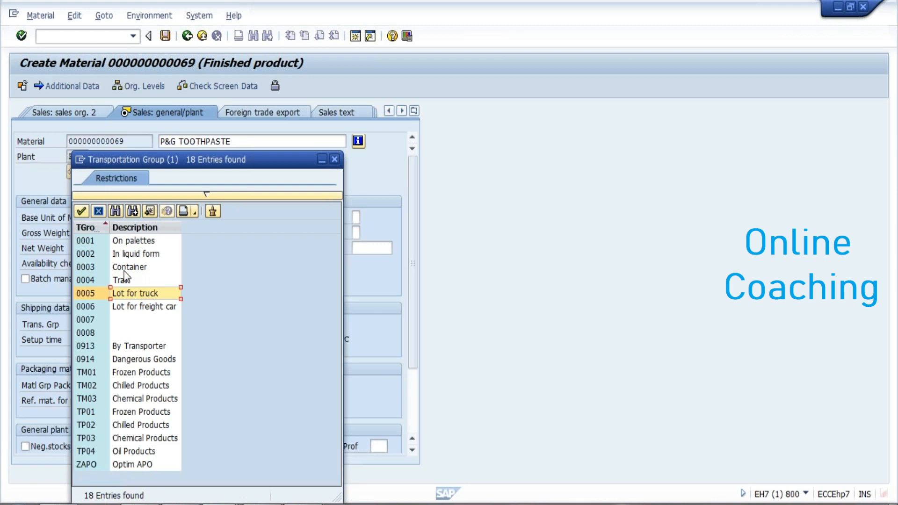
pyautogui.click(141, 245)
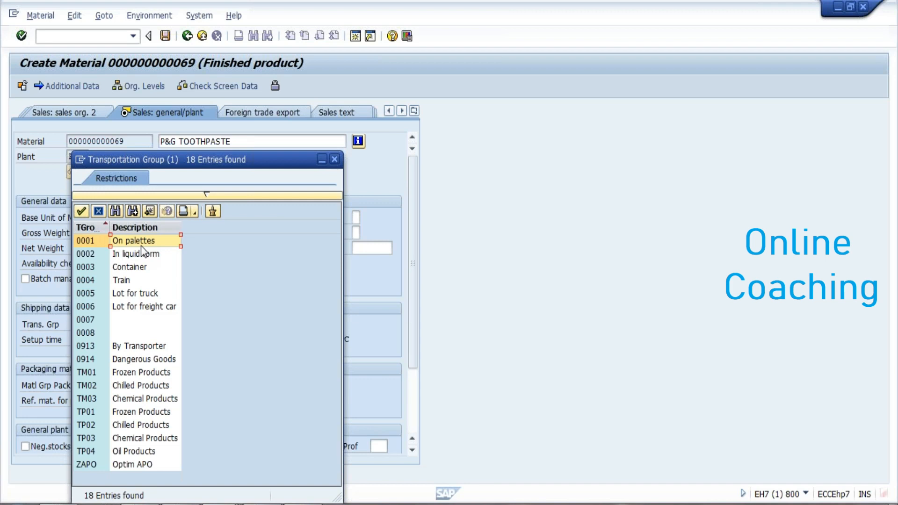
pyautogui.click(130, 270)
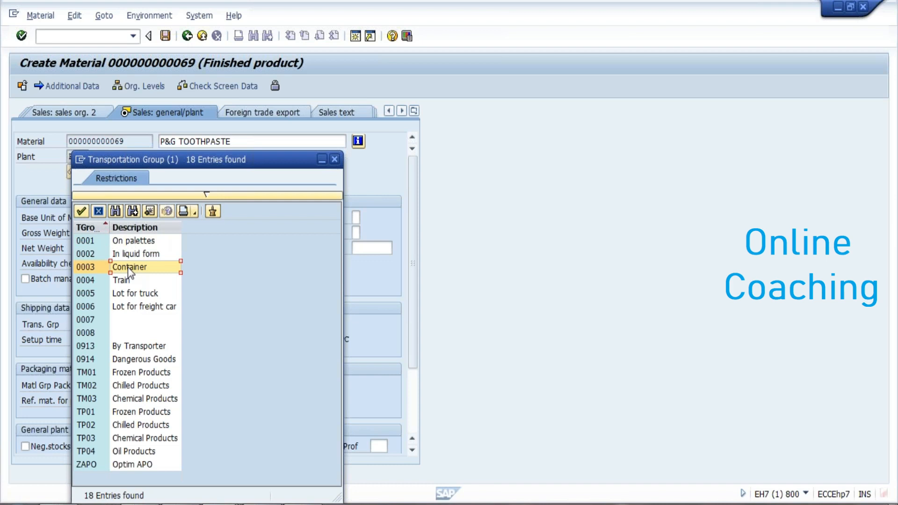
pyautogui.doubleClick(128, 268)
# Set the loading group to 0003 (Manual) from the list of loading groups
pyautogui.click(270, 323)
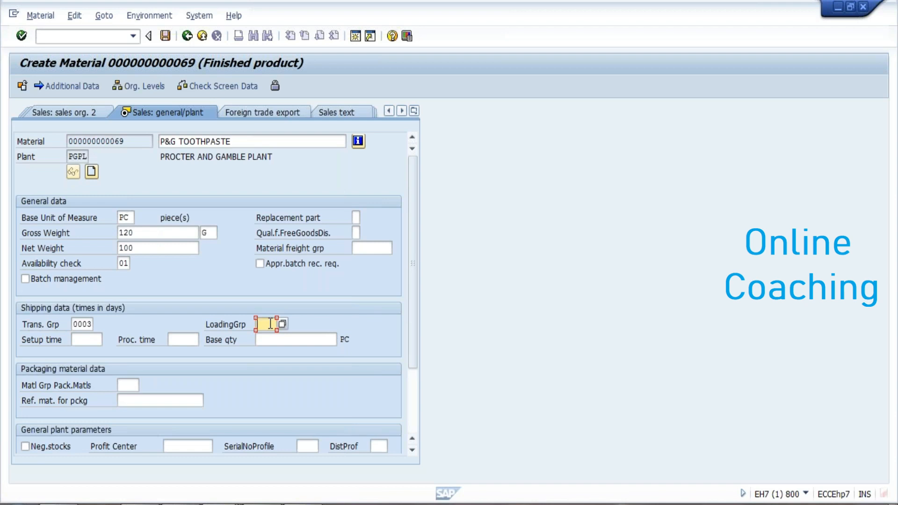
pyautogui.click(280, 321)
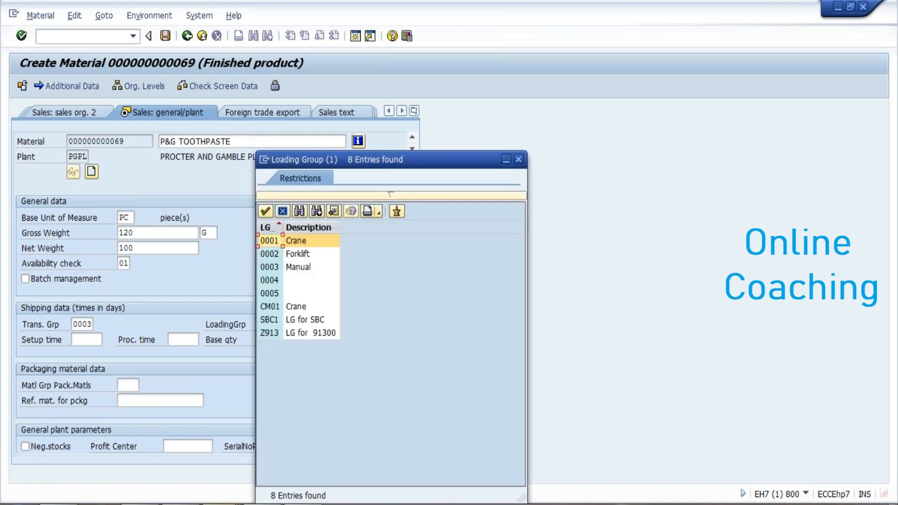
pyautogui.click(299, 254)
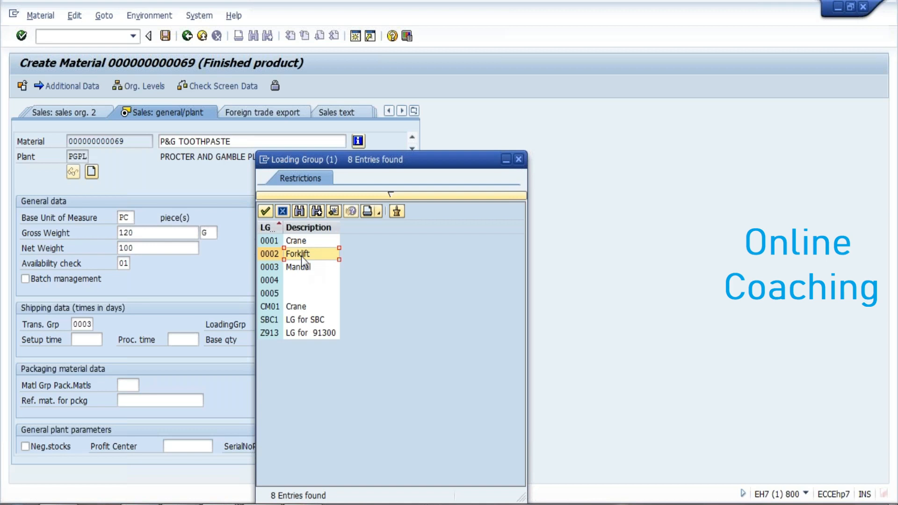
pyautogui.click(301, 267)
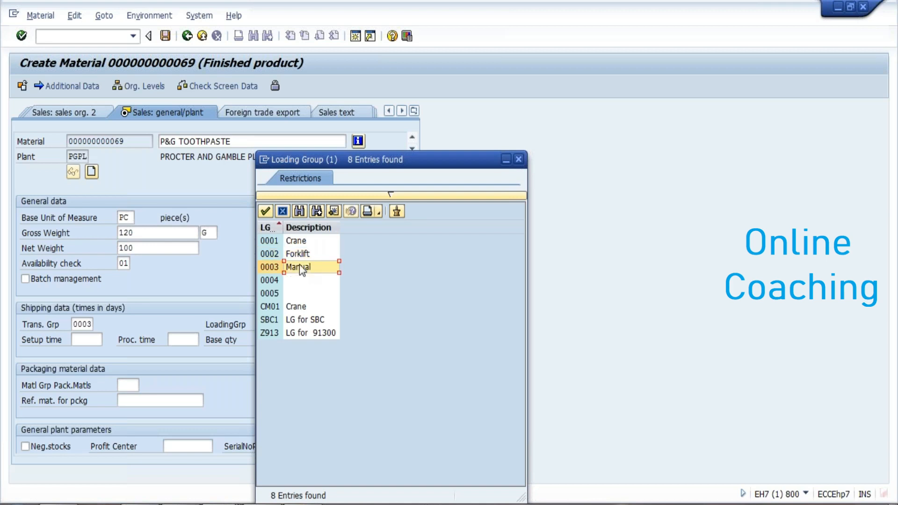
pyautogui.doubleClick(299, 266)
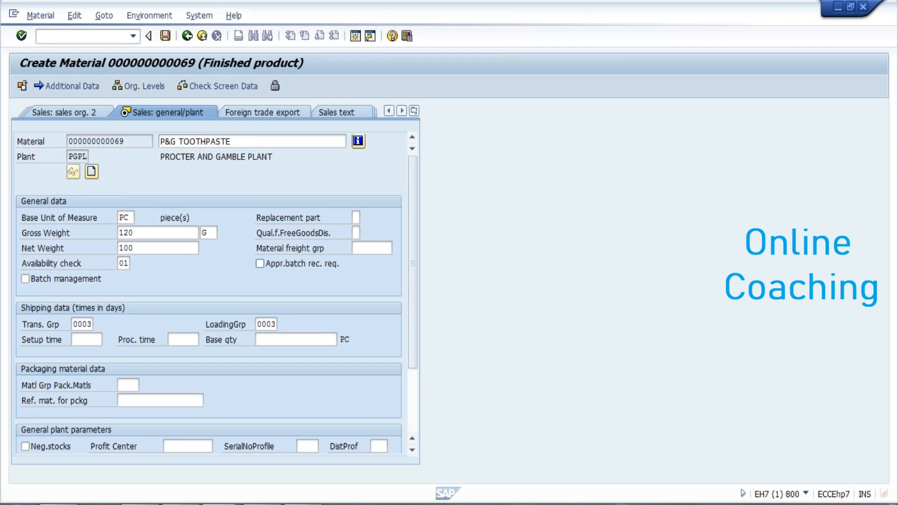
# Continue through the Plant data / stor. 1 view to Plant data / stor. 2
pyautogui.press('Return')
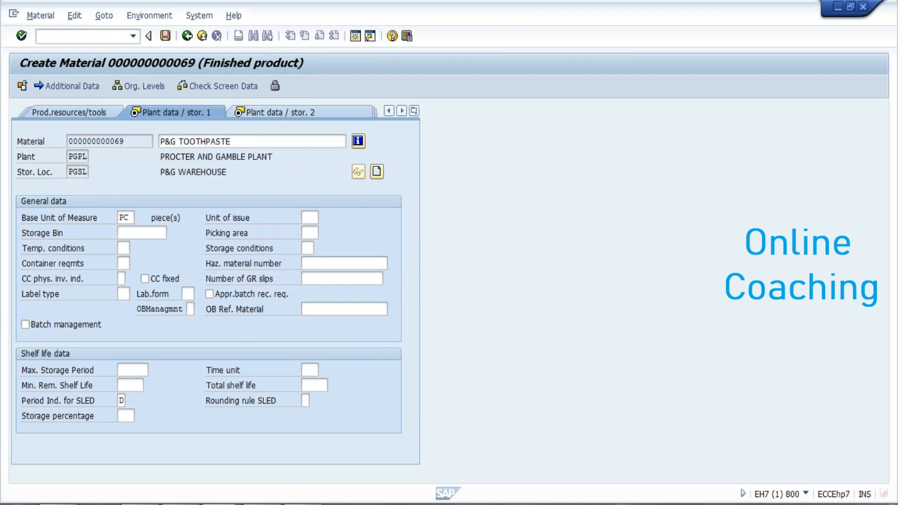
pyautogui.press('Return')
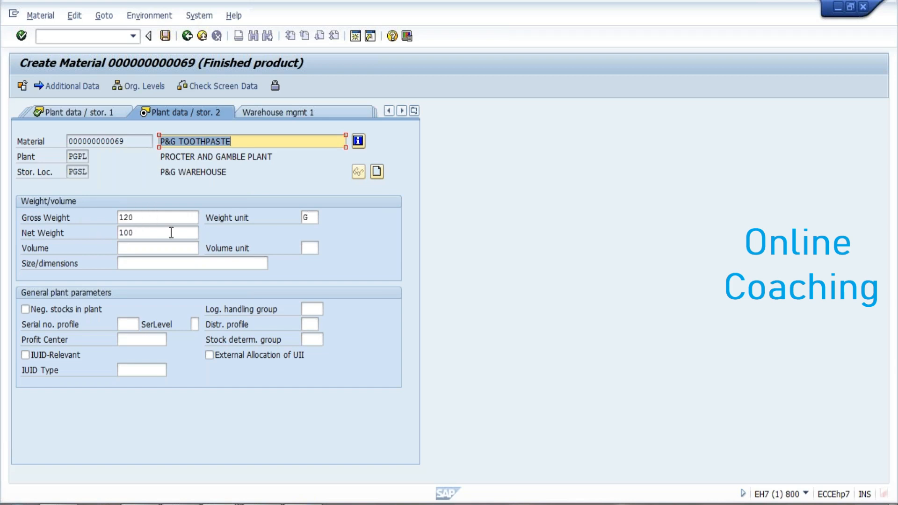
# Continue to the Accounting 1 view and read the field help for Valuation Class
pyautogui.press('Return')
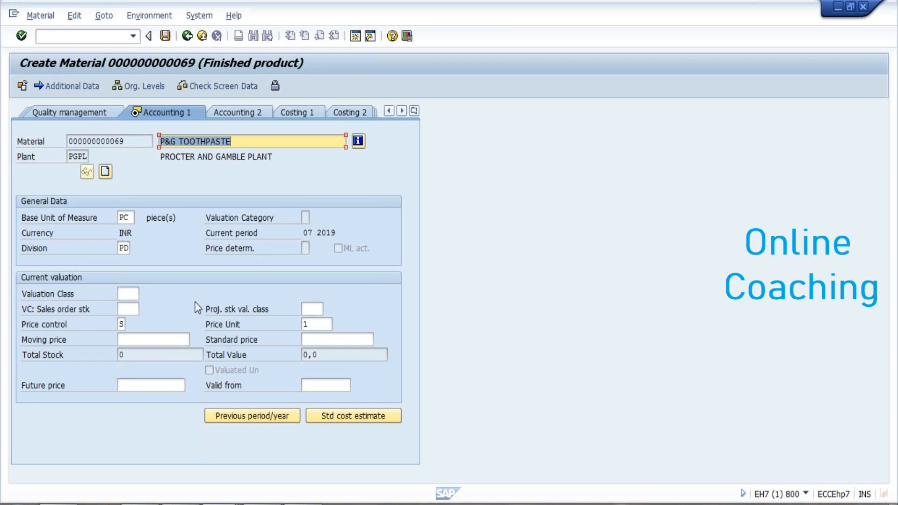
pyautogui.click(127, 295)
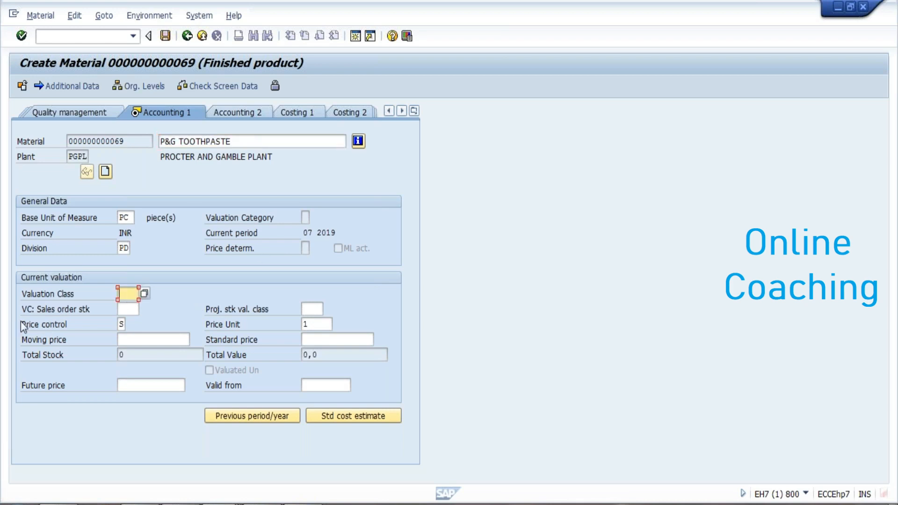
pyautogui.click(46, 294)
pyautogui.press('F1')
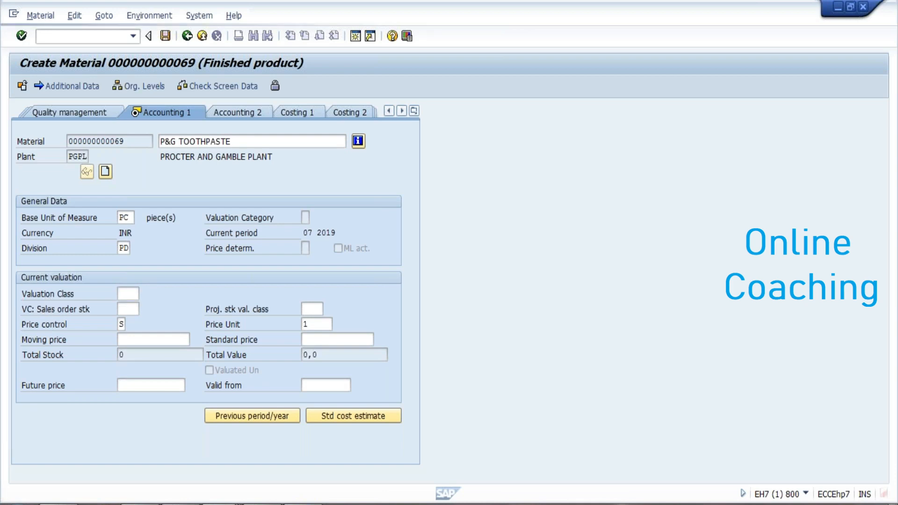
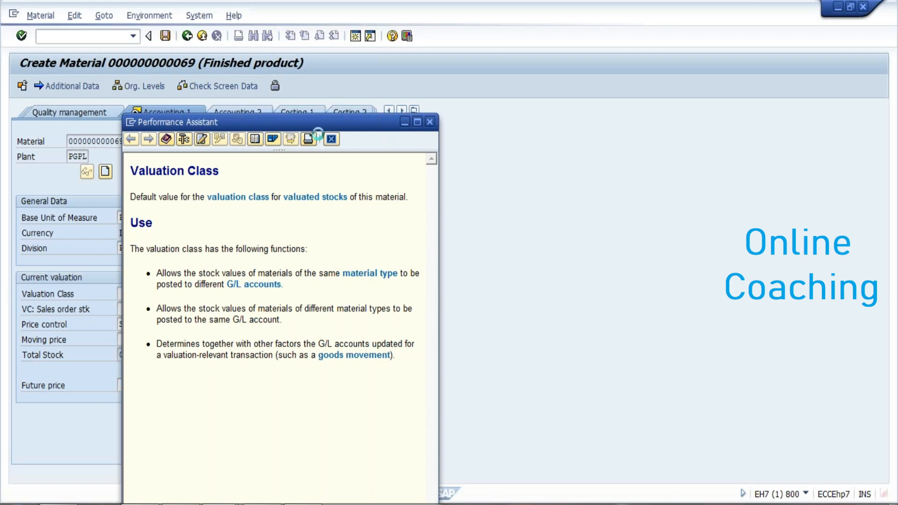
pyautogui.click(430, 122)
# Set the valuation class to 7920 (Finished products) from the list of valuation classes
pyautogui.click(123, 295)
pyautogui.click(146, 292)
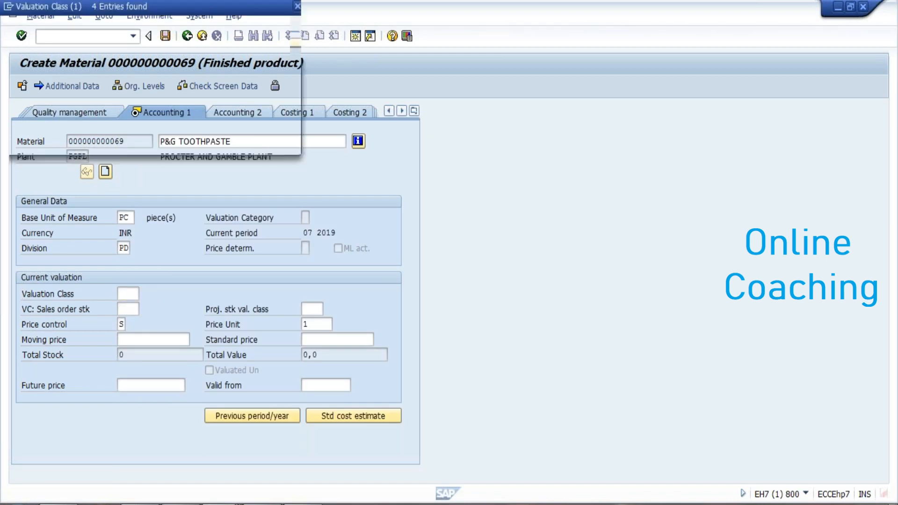
pyautogui.click(83, 90)
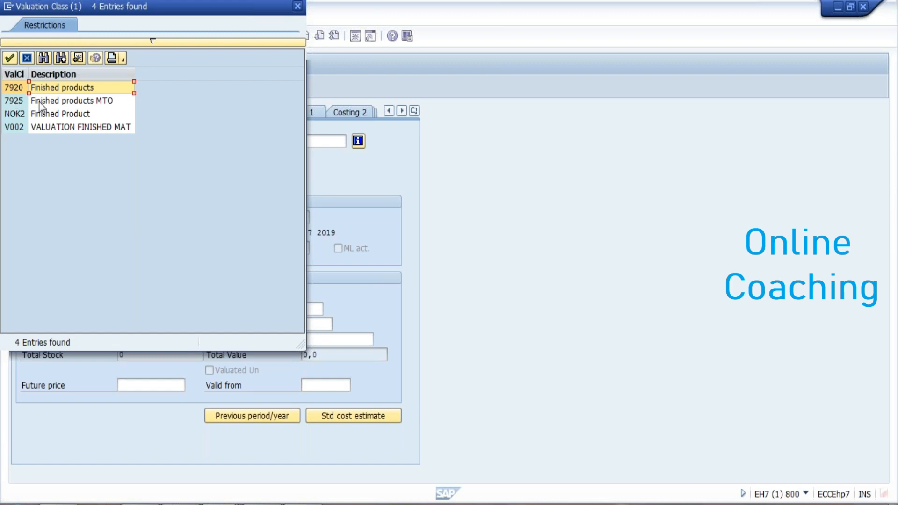
pyautogui.doubleClick(15, 90)
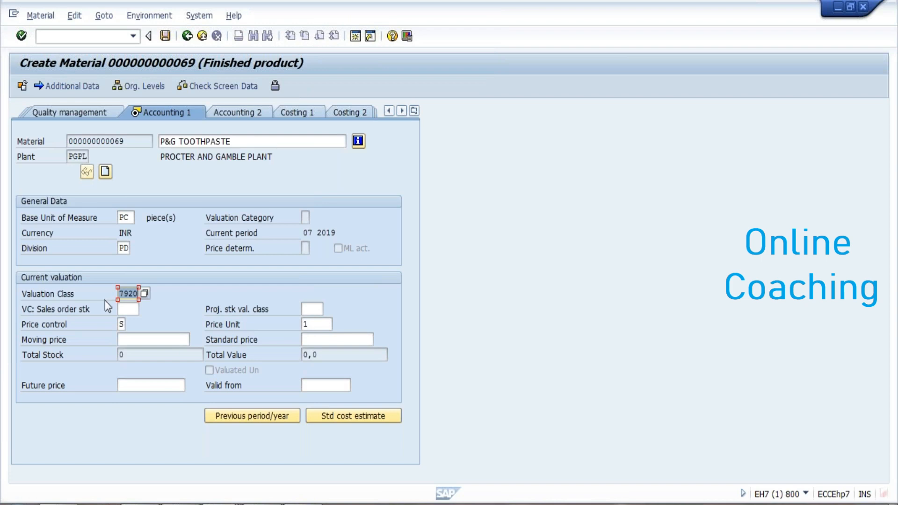
# Review the price control options, keep S (Standard price), and set the standard price to 100 in the current valuation
pyautogui.click(122, 324)
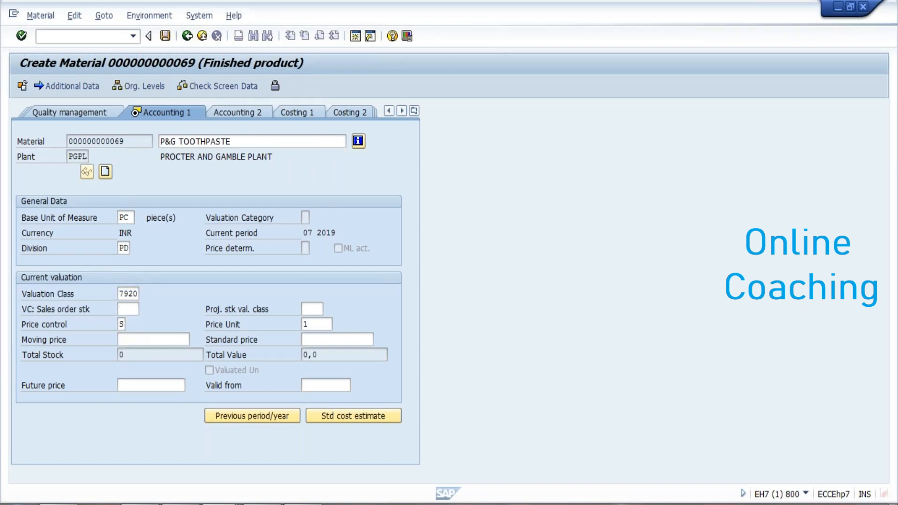
pyautogui.click(130, 325)
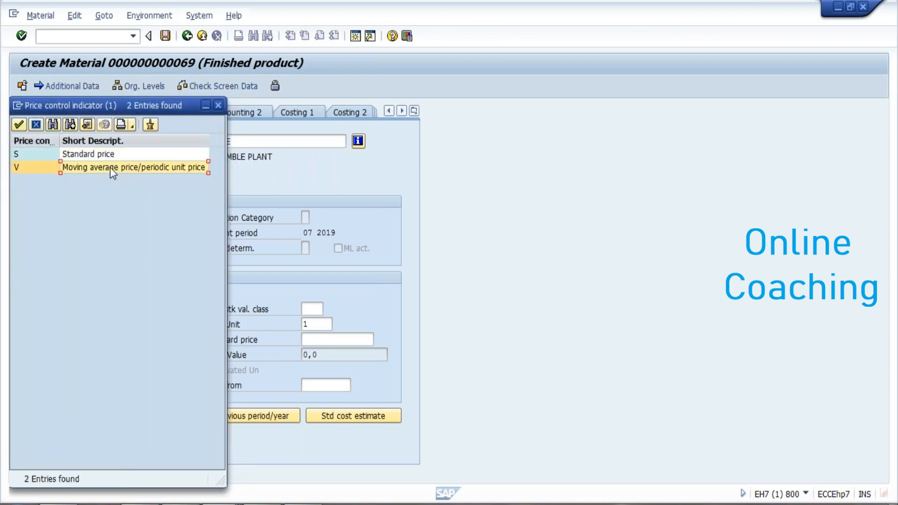
pyautogui.click(218, 105)
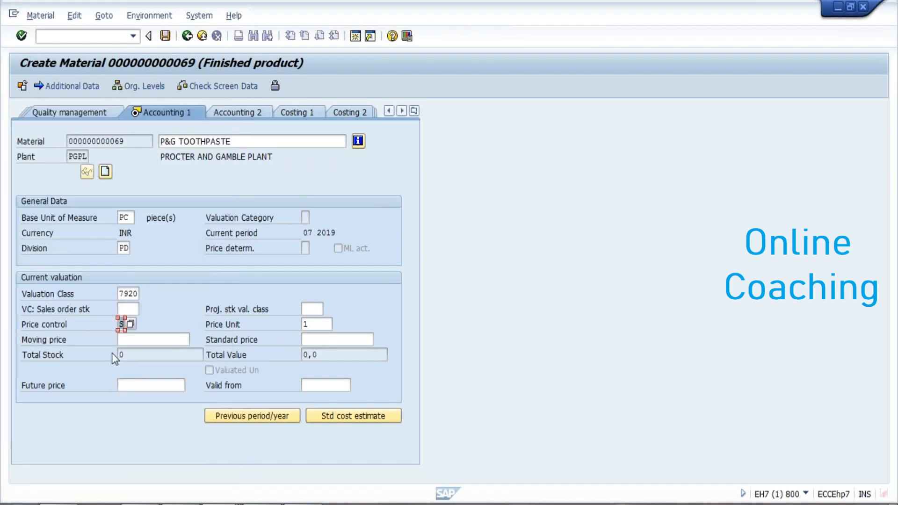
pyautogui.click(340, 339)
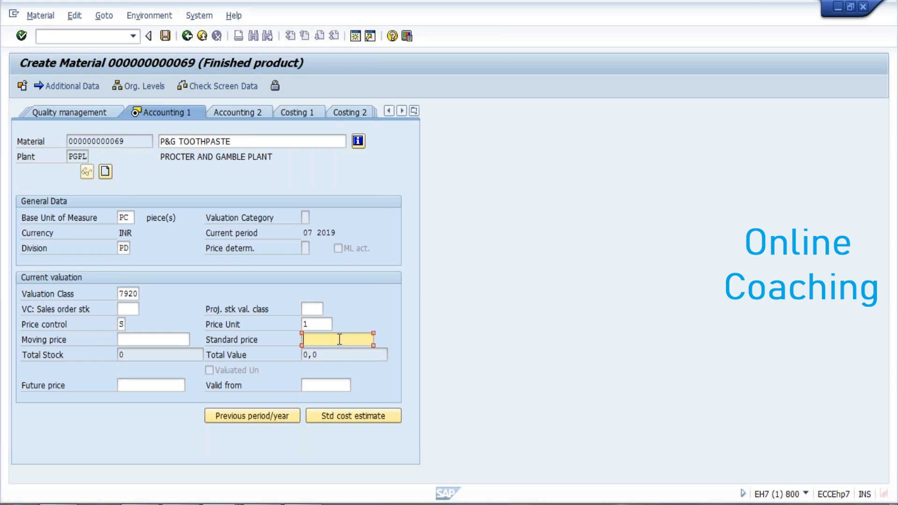
pyautogui.write('100')
pyautogui.click(322, 323)
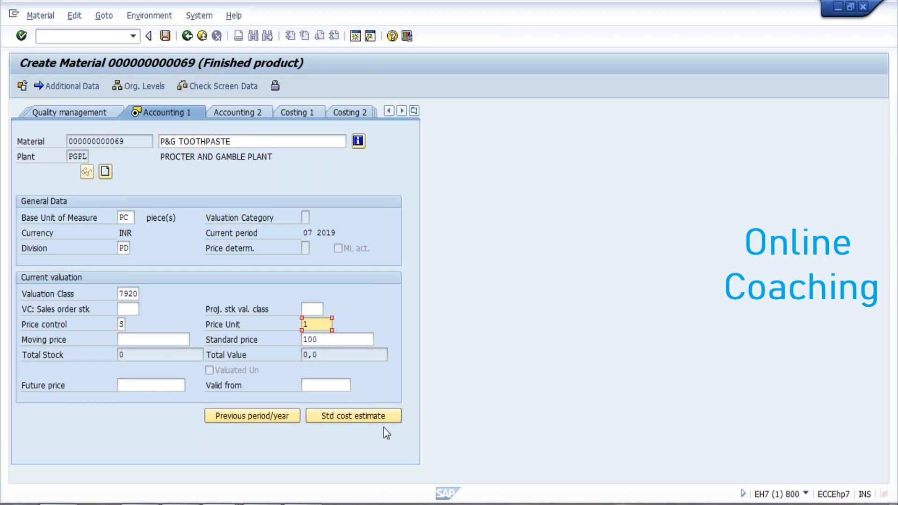
# Finish the last data screen and save the new P&G TOOTHPASTE material
pyautogui.press('Return')
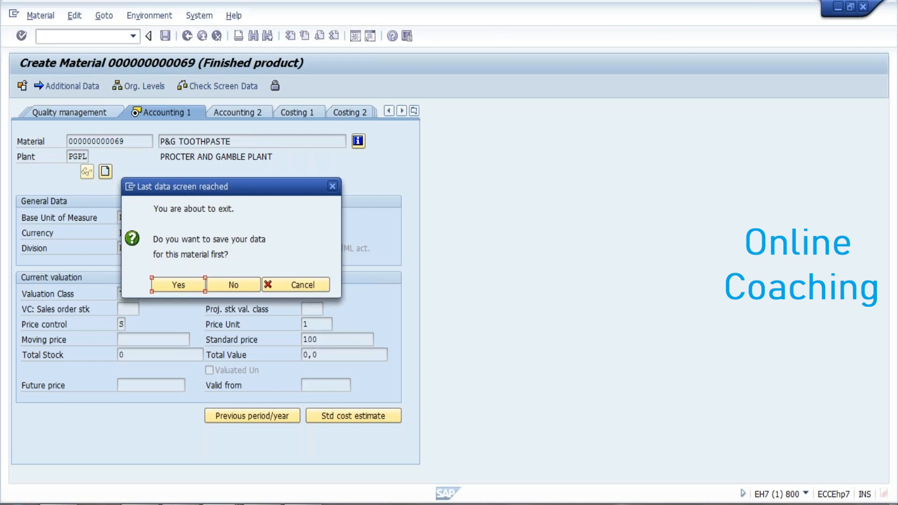
pyautogui.click(174, 284)
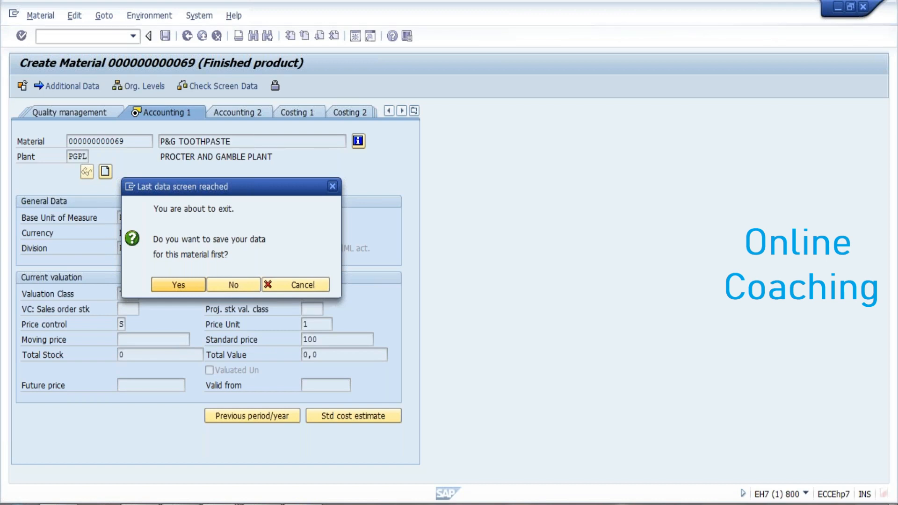
pyautogui.press('Return')
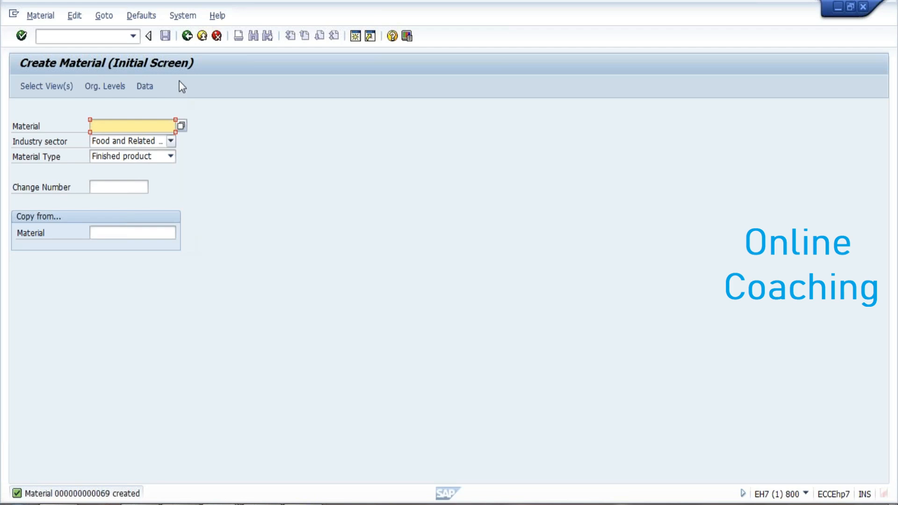
pyautogui.click(188, 36)
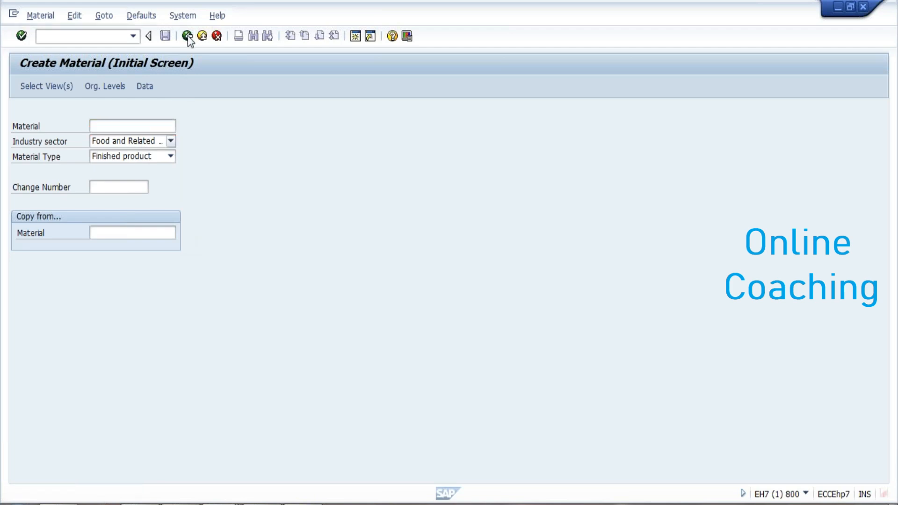
pyautogui.click(147, 343)
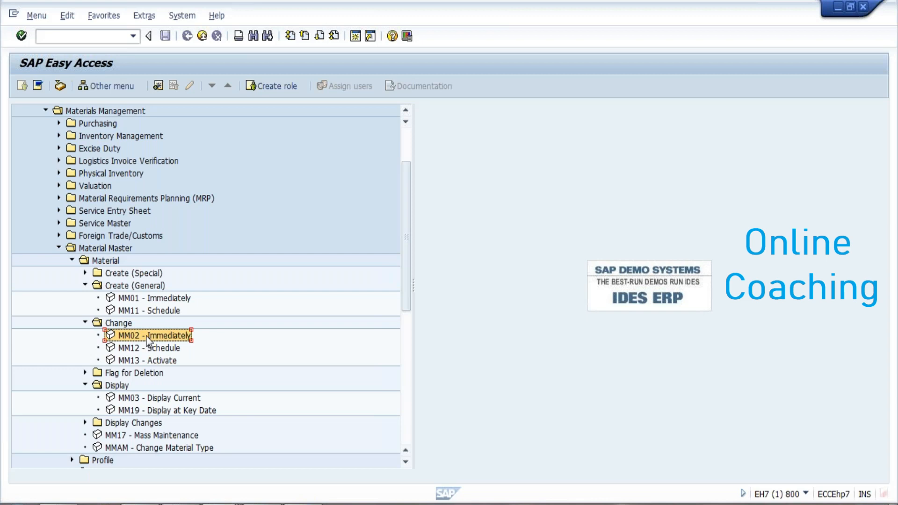
pyautogui.doubleClick(148, 336)
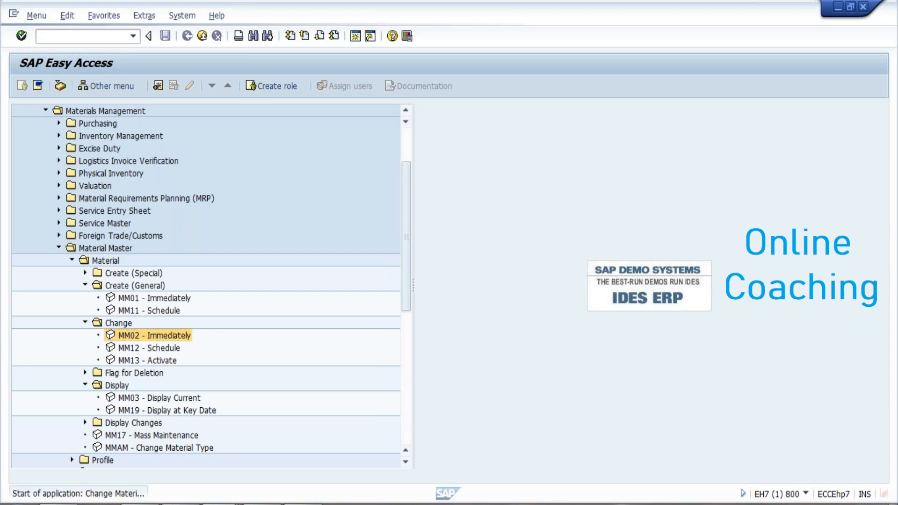
pyautogui.click(158, 123)
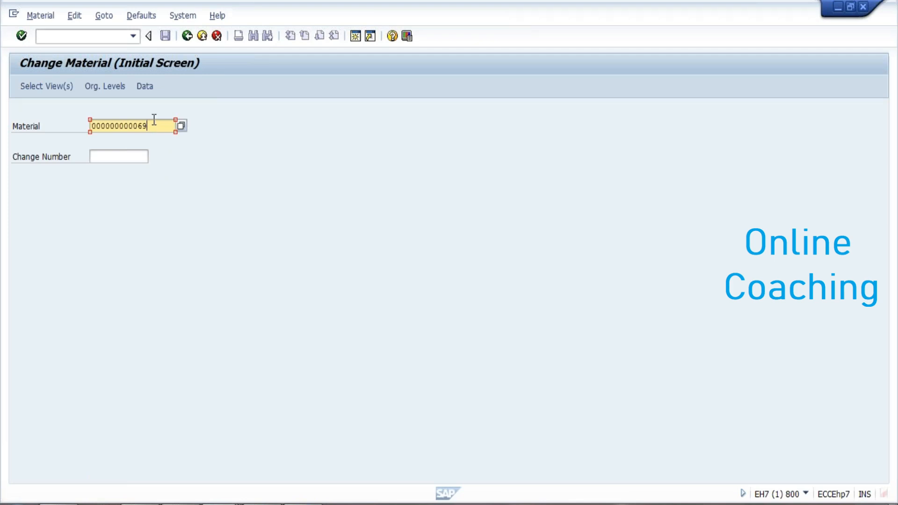
pyautogui.click(43, 87)
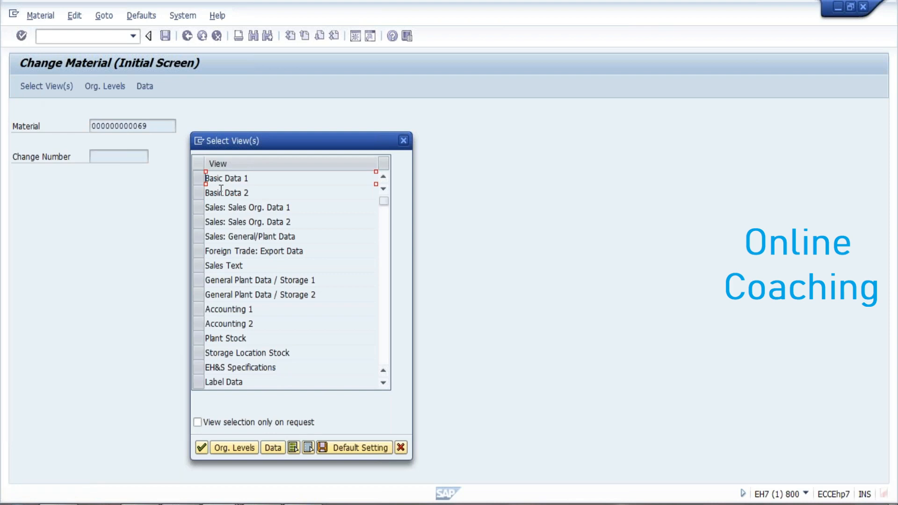
pyautogui.click(202, 182)
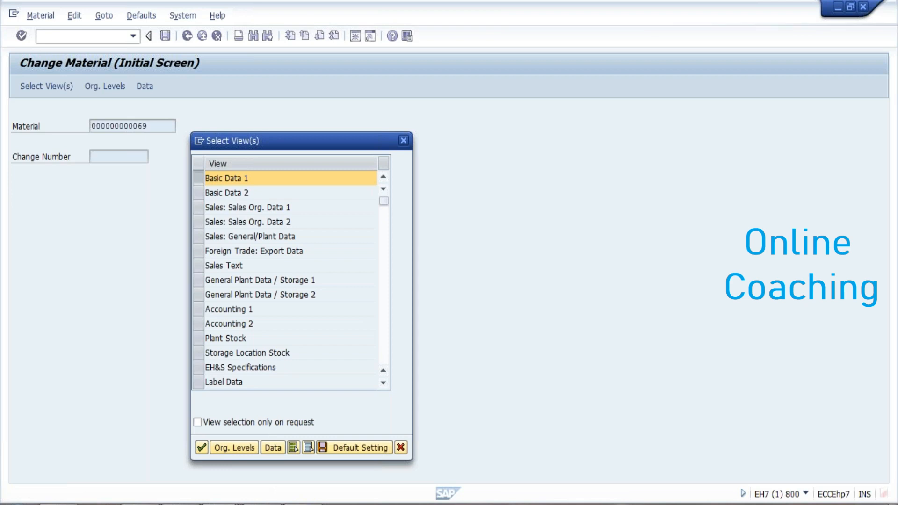
pyautogui.press('Return')
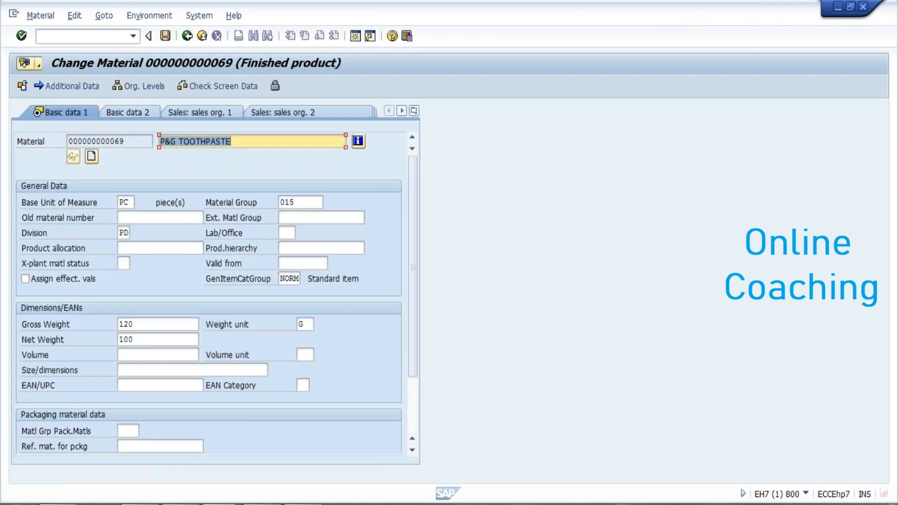
# Set the gross weight of P&G TOOTHPASTE to 110 and save the changed material
pyautogui.click(149, 324)
pyautogui.press('BackSpace')
pyautogui.press('BackSpace')
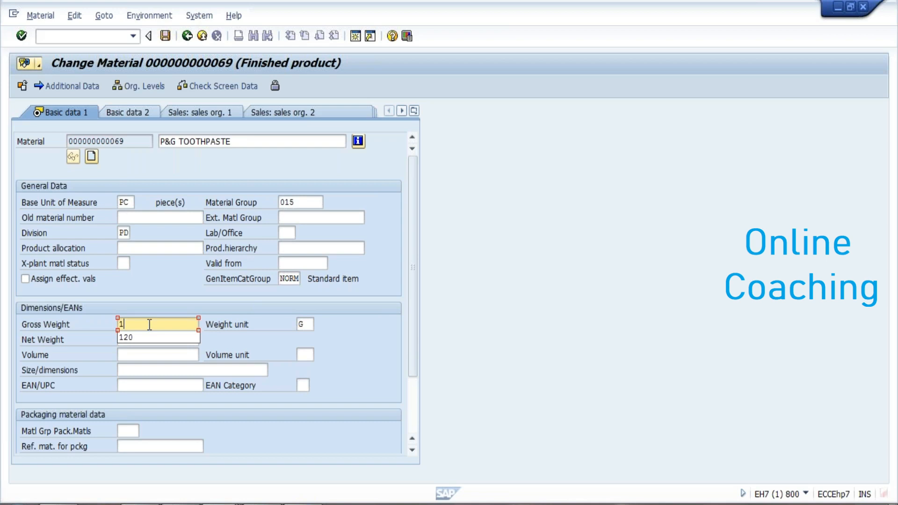
pyautogui.write('10')
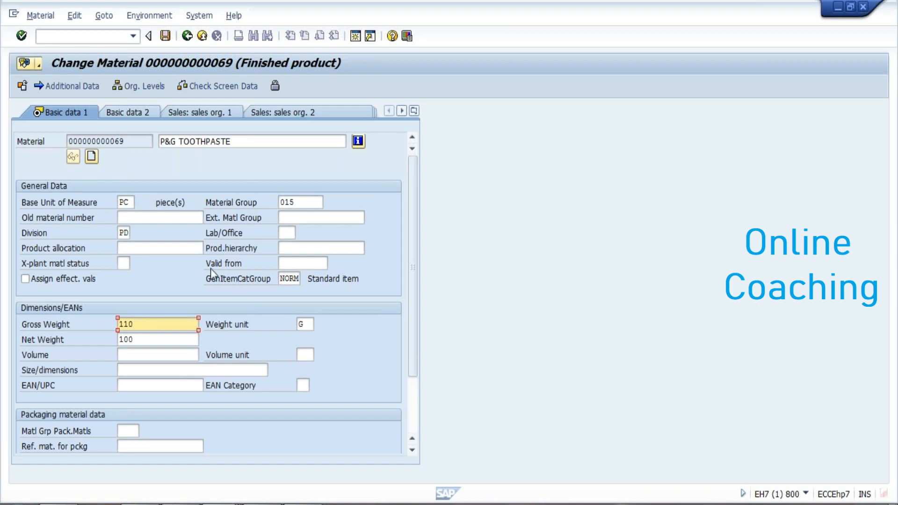
pyautogui.hotkey('ctrl', 's')
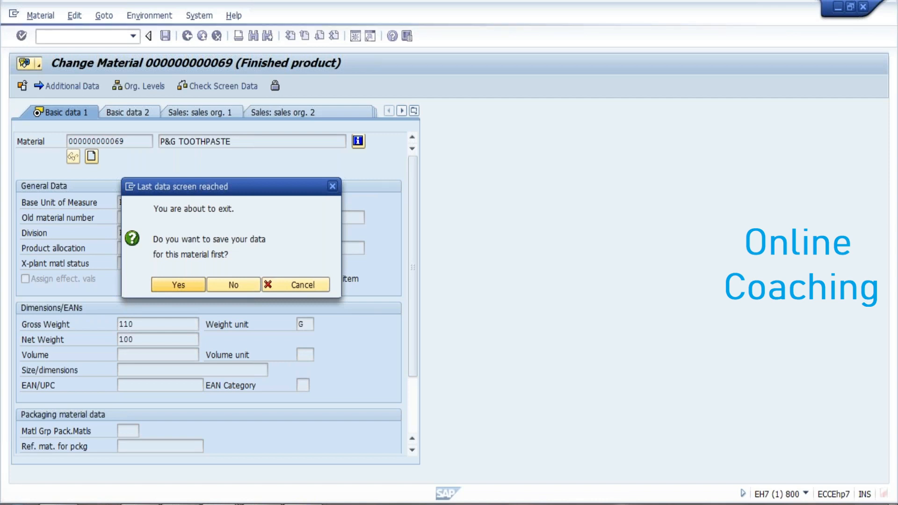
pyautogui.press('Return')
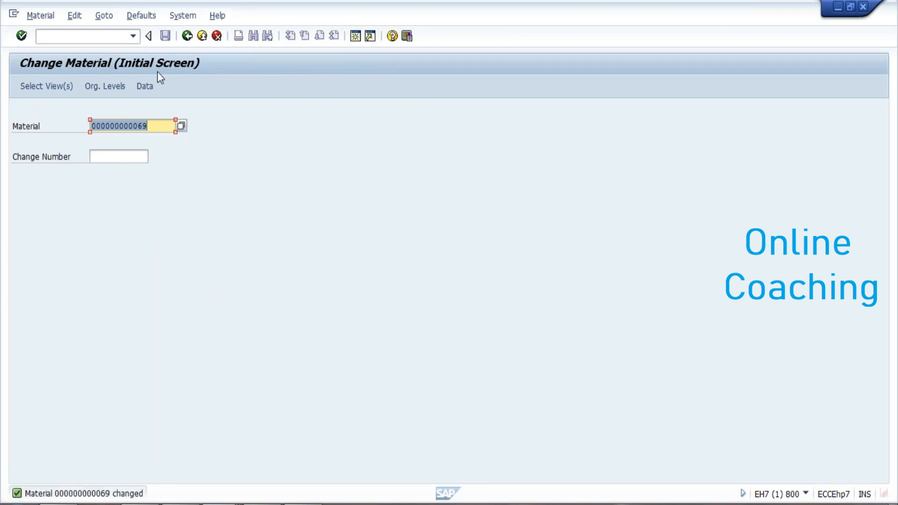
pyautogui.click(187, 36)
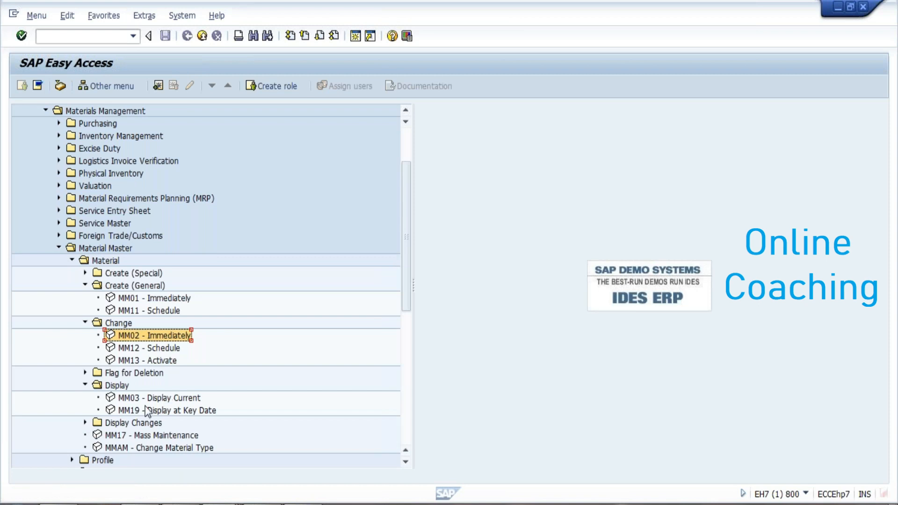
pyautogui.click(131, 400)
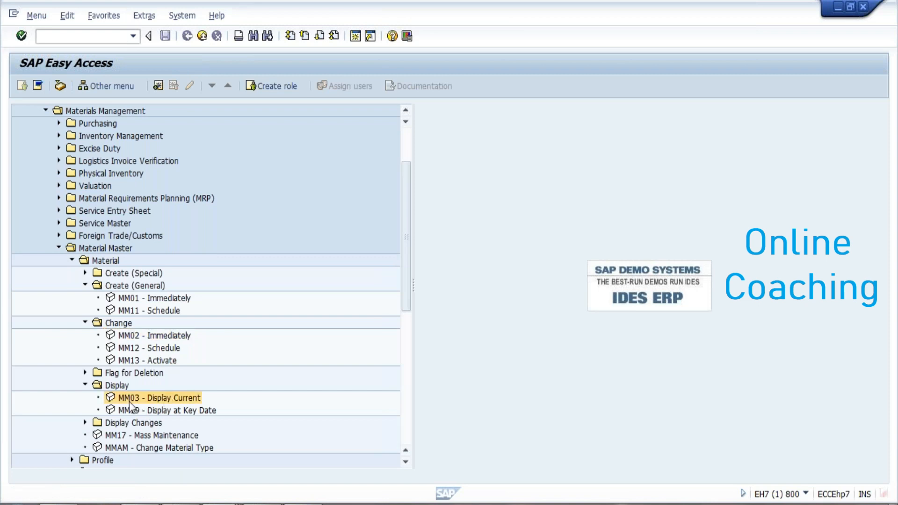
pyautogui.doubleClick(131, 398)
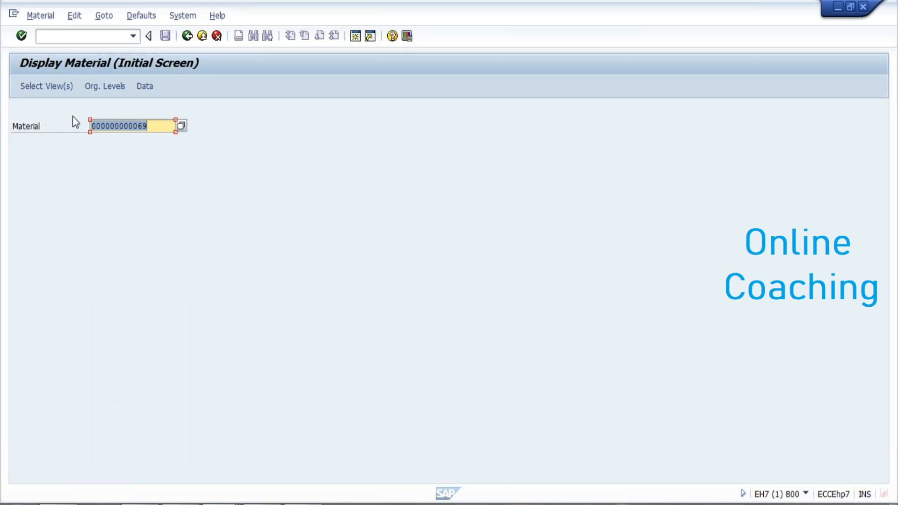
pyautogui.click(34, 88)
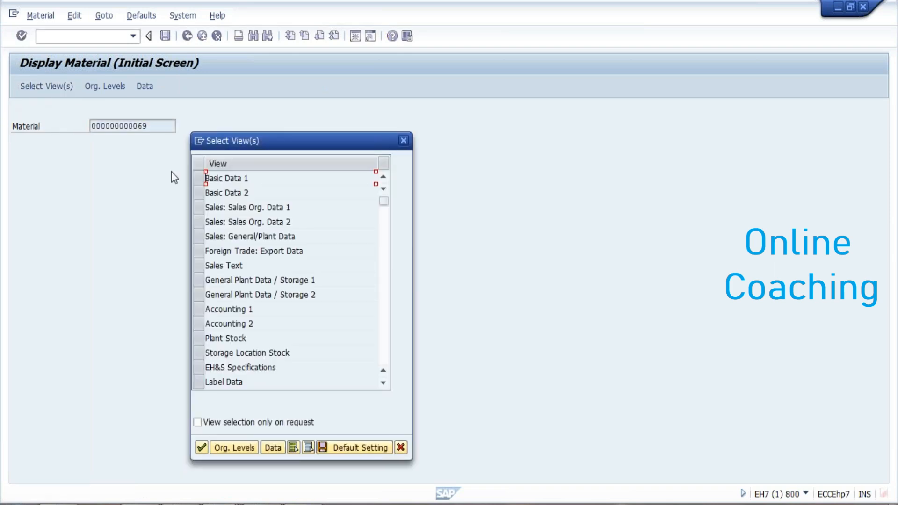
pyautogui.click(202, 182)
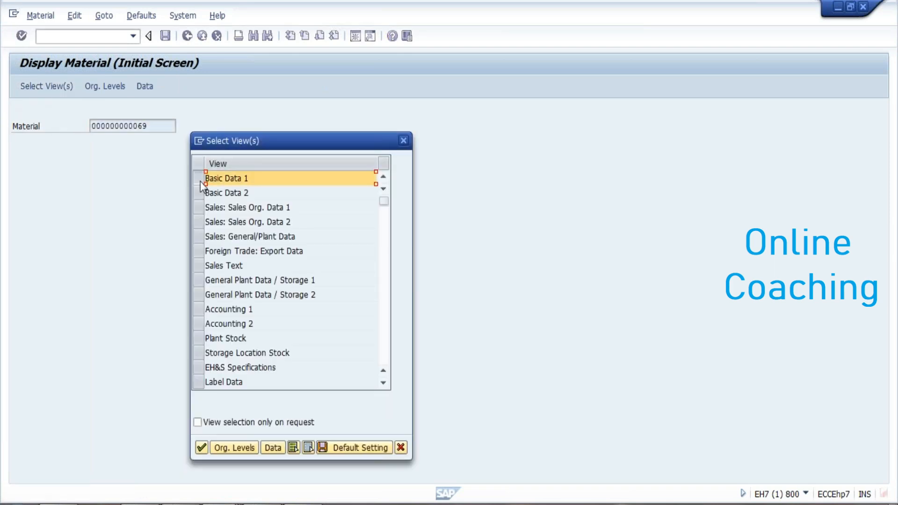
pyautogui.click(201, 448)
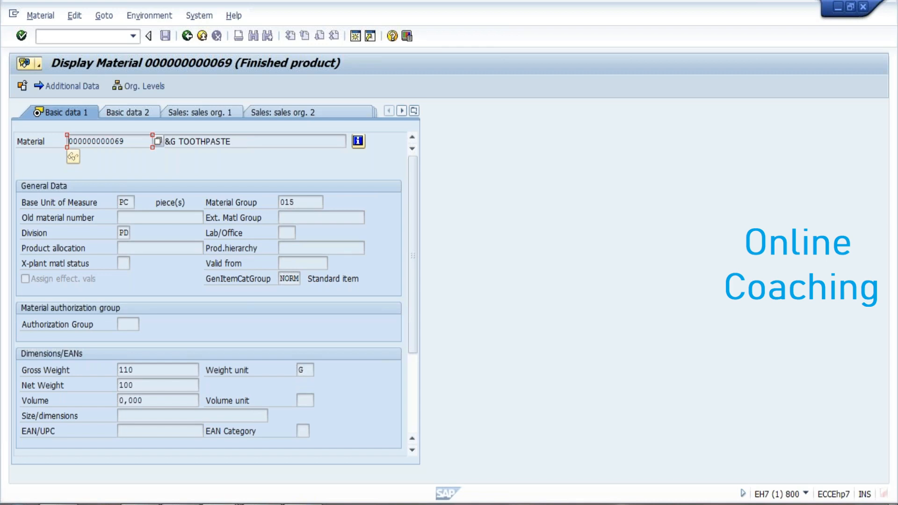
# Leave the material display and open MM04 - Active Changes from the Display Changes folder of the material master
pyautogui.click(187, 35)
pyautogui.press('Return')
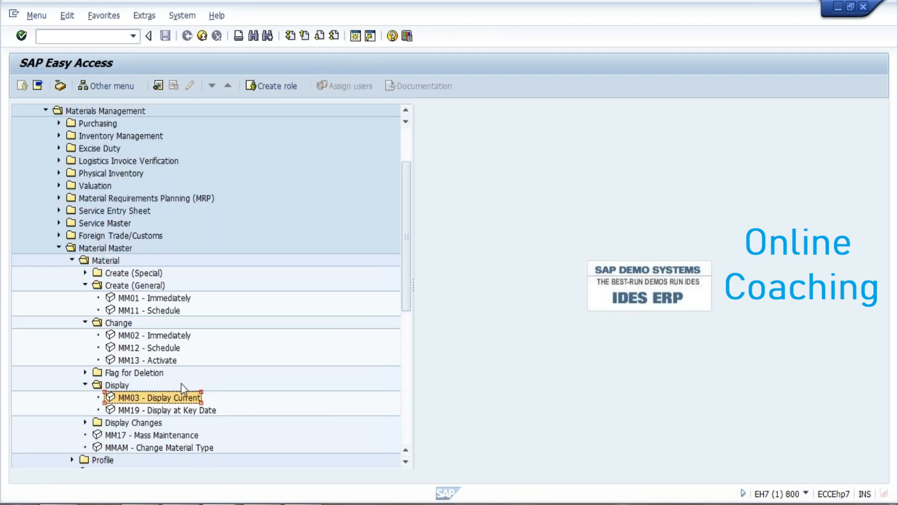
pyautogui.click(85, 422)
pyautogui.click(127, 434)
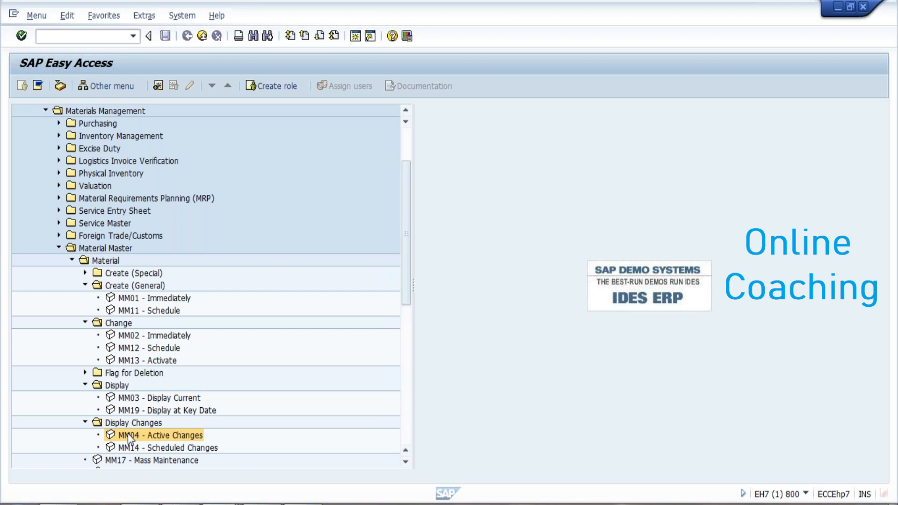
pyautogui.doubleClick(127, 432)
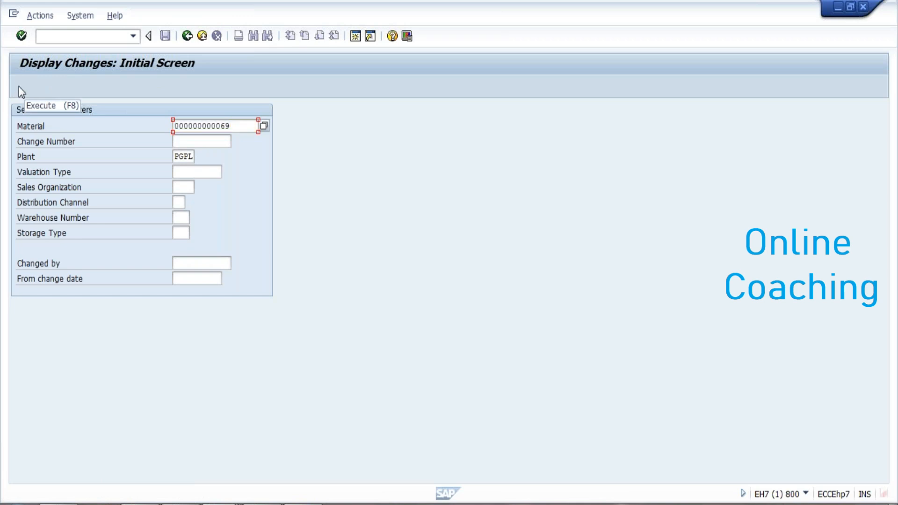
pyautogui.click(19, 87)
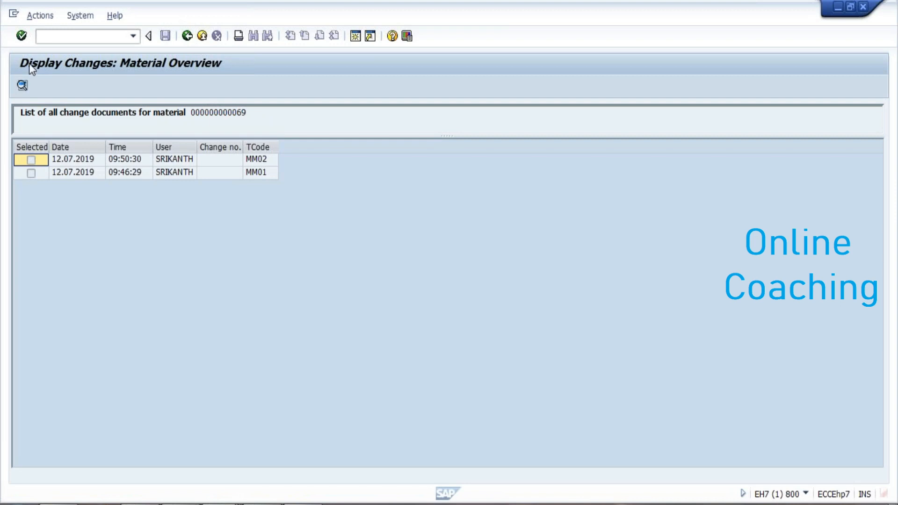
pyautogui.click(260, 164)
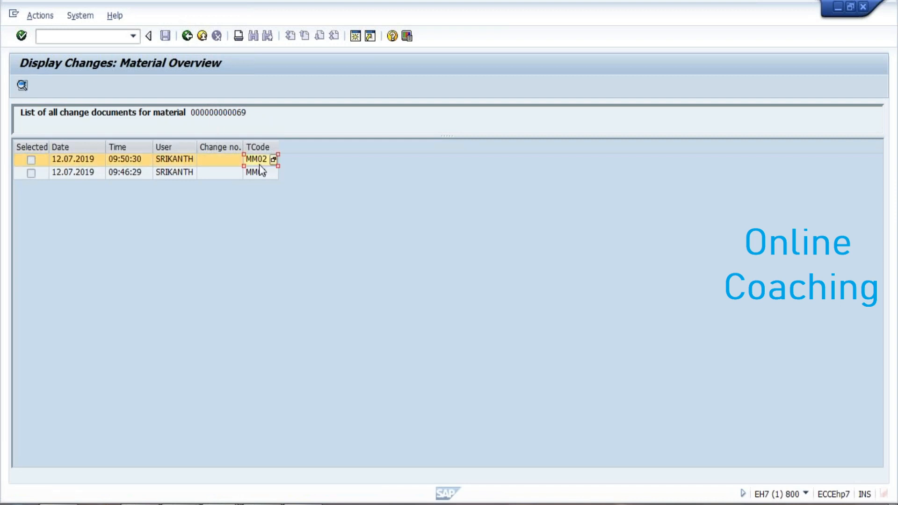
pyautogui.doubleClick(258, 160)
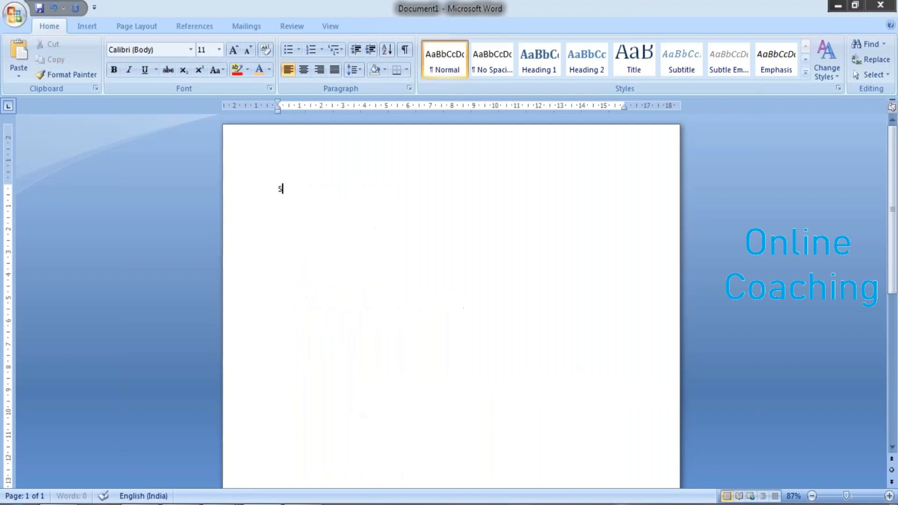
# In the Word document, write the heading SHIPPING POINT DETERMINATION at font size 24
pyautogui.click(219, 50)
pyautogui.click(206, 180)
pyautogui.write('SHIPPING')
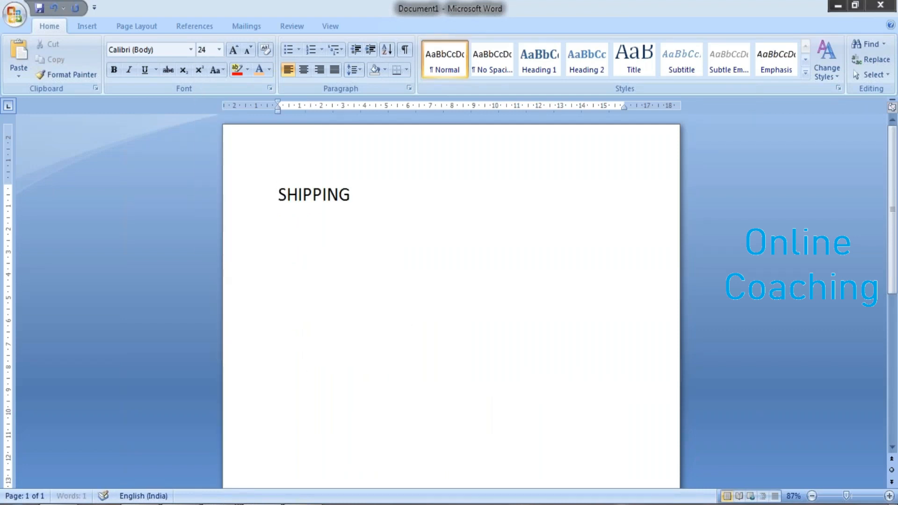
pyautogui.write(' POIN')
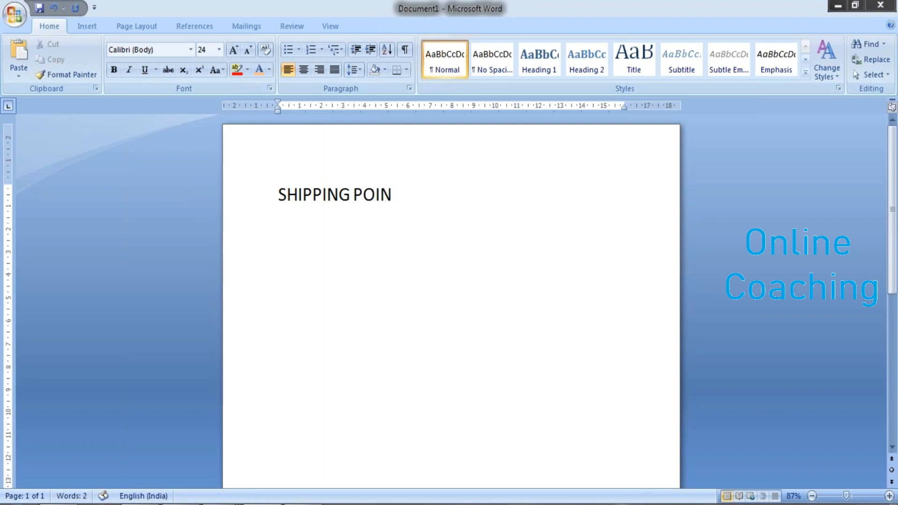
pyautogui.write('T DETER')
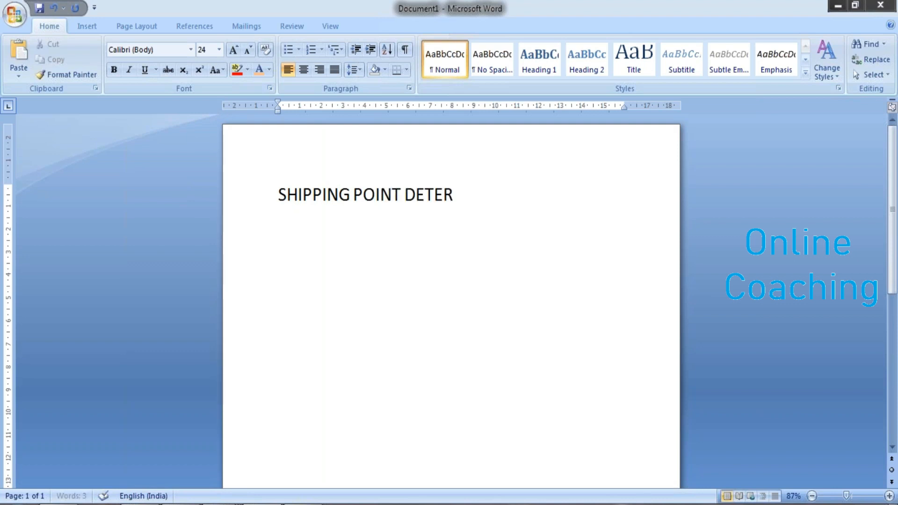
pyautogui.write('MINATION')
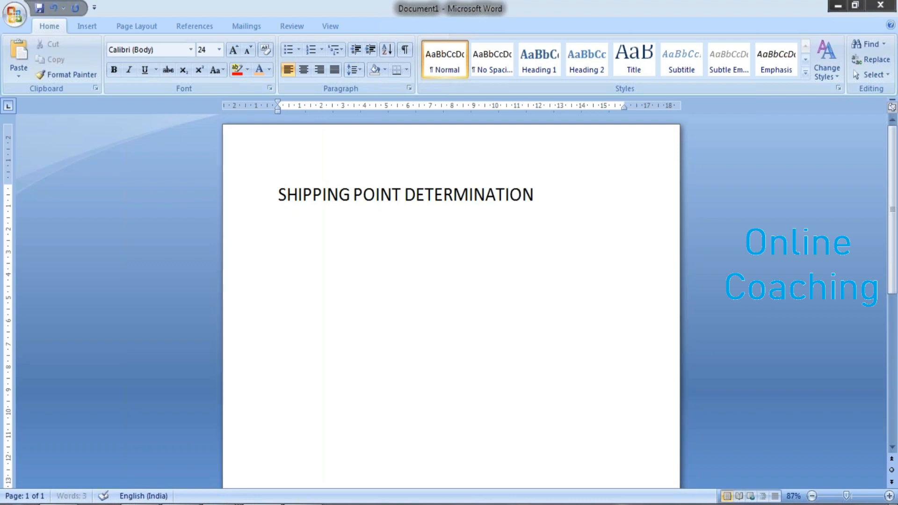
# Add a numbered list below the heading with the items SHIPPING CONDITION( CUSTOMER) and LOADING GROUP(MATERIAL)
pyautogui.press('Return')
pyautogui.write('1. SHIPP')
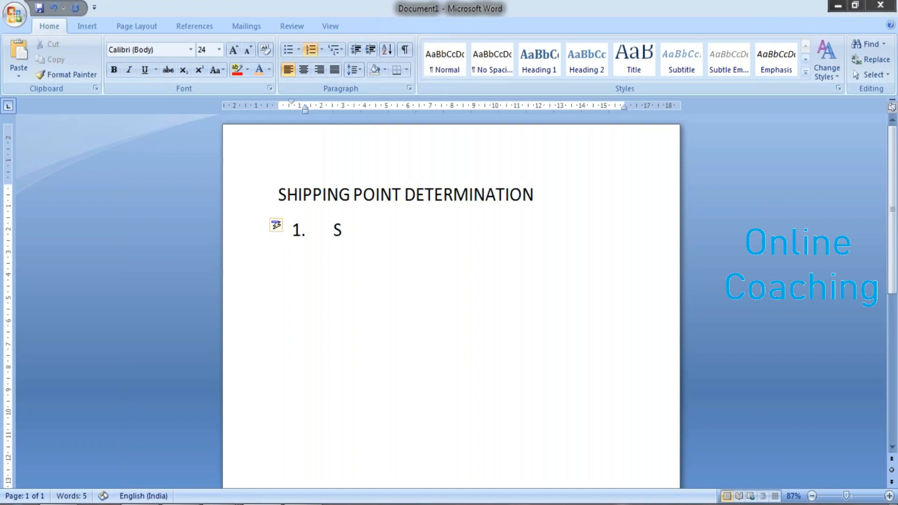
pyautogui.write('ING')
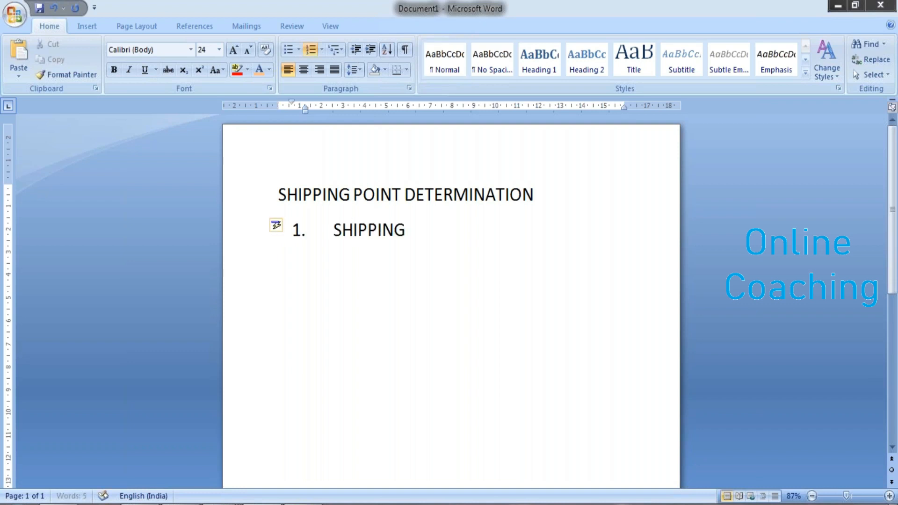
pyautogui.write(' CONDITI')
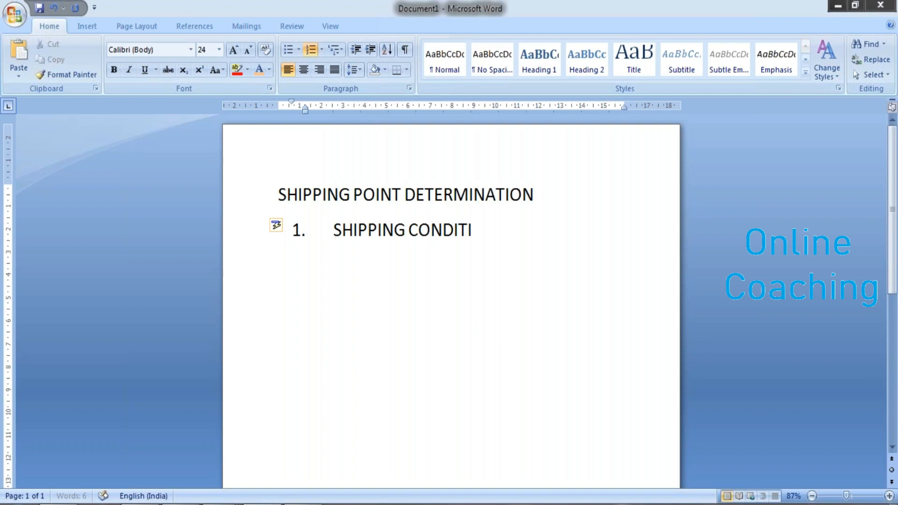
pyautogui.write('ON( CUSTOMER)')
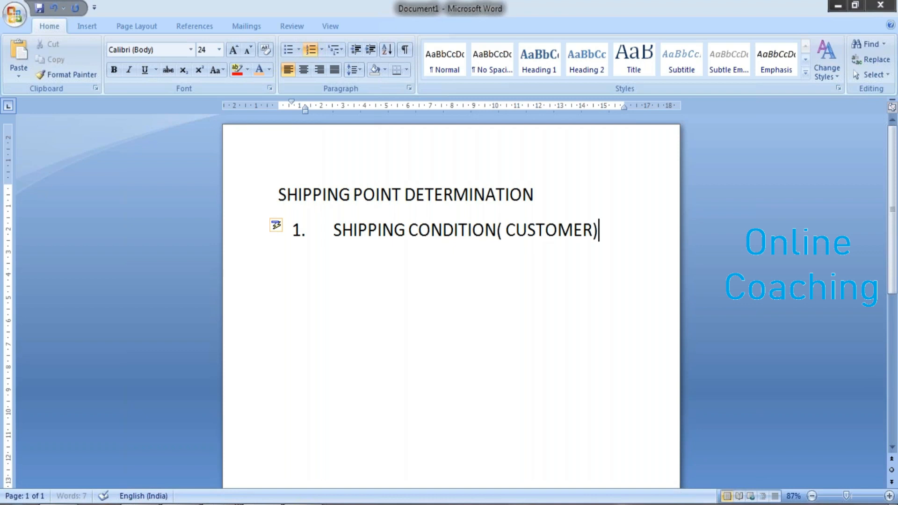
pyautogui.press('Return')
pyautogui.write('LOADING GROUP')
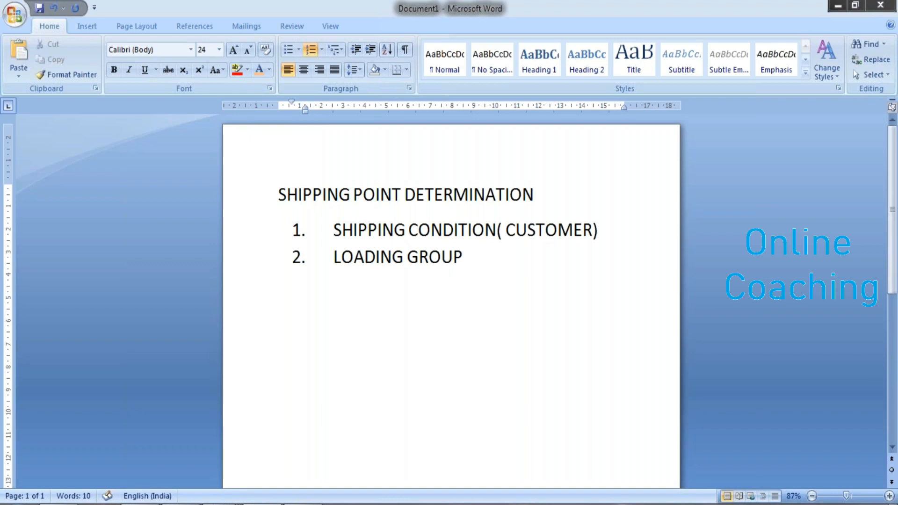
pyautogui.write('(MATERIAL')
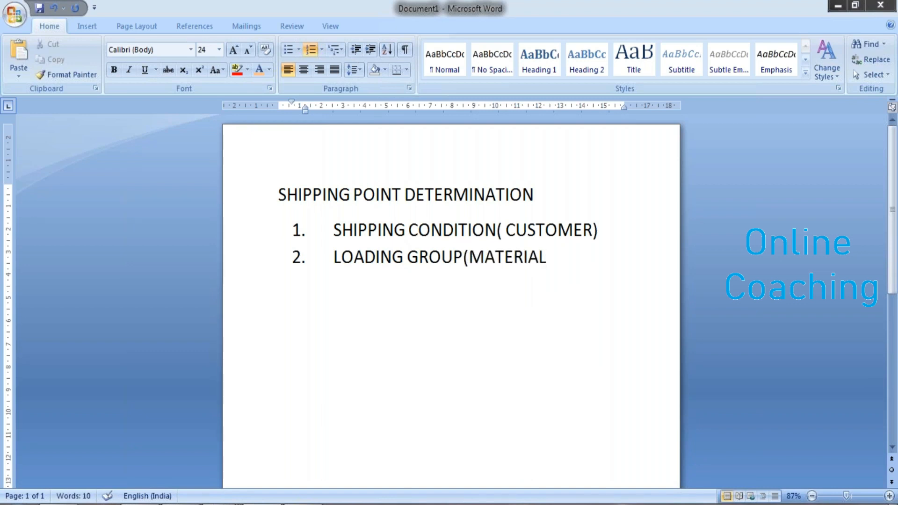
pyautogui.write(')')
# End the numbered list and write PLANT+ SHIPPING POINT+SHIPPING CONDITION+LOADING GROUP below it, separated by a blank line
pyautogui.press('Return')
pyautogui.press('BackSpace')
pyautogui.press('Return')
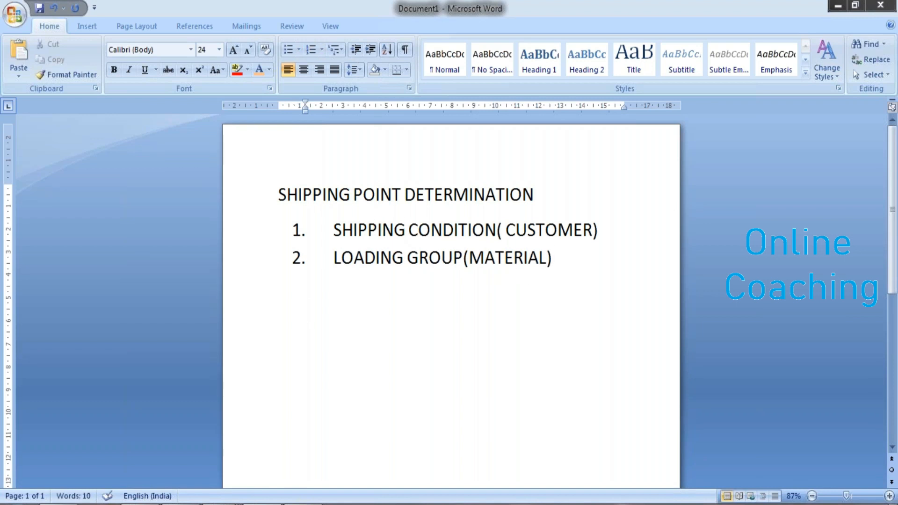
pyautogui.write('PAL')
pyautogui.press('BackSpace')
pyautogui.press('BackSpace')
pyautogui.write('LANT+')
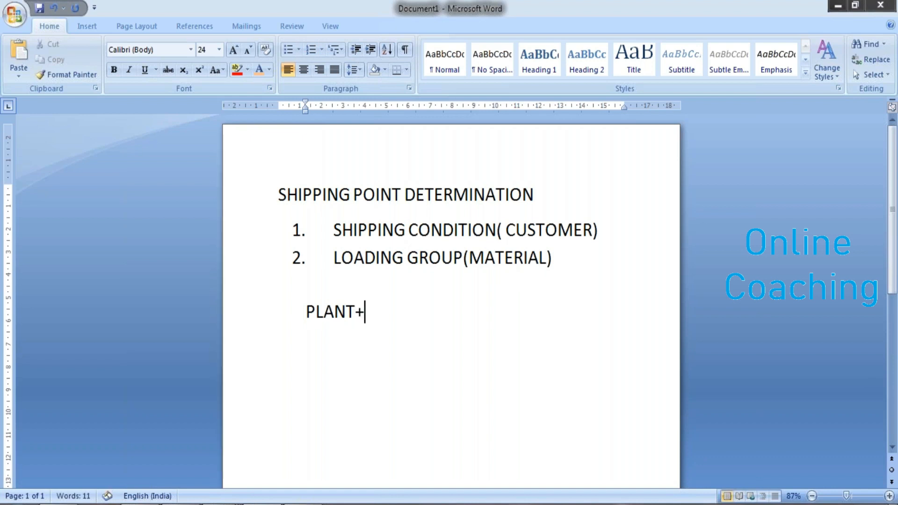
pyautogui.write(' SHIPPING POINT+SHIPPING')
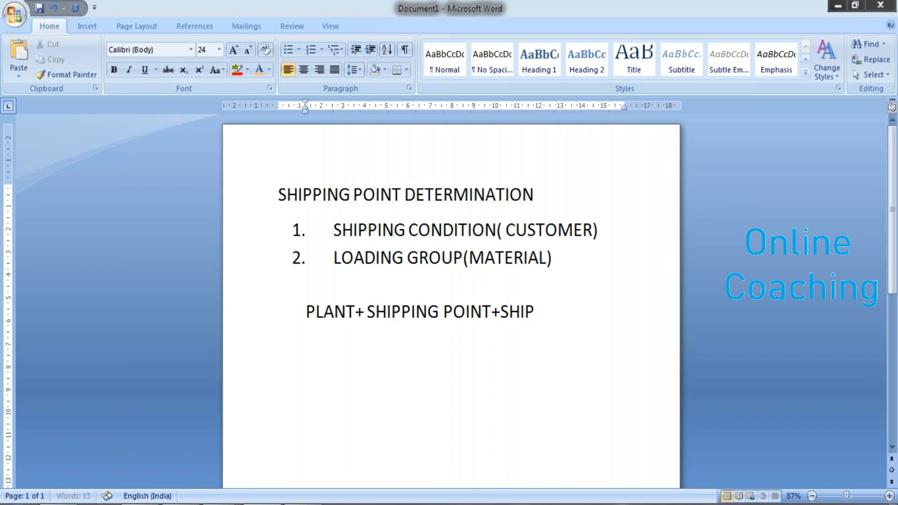
pyautogui.write(' CO')
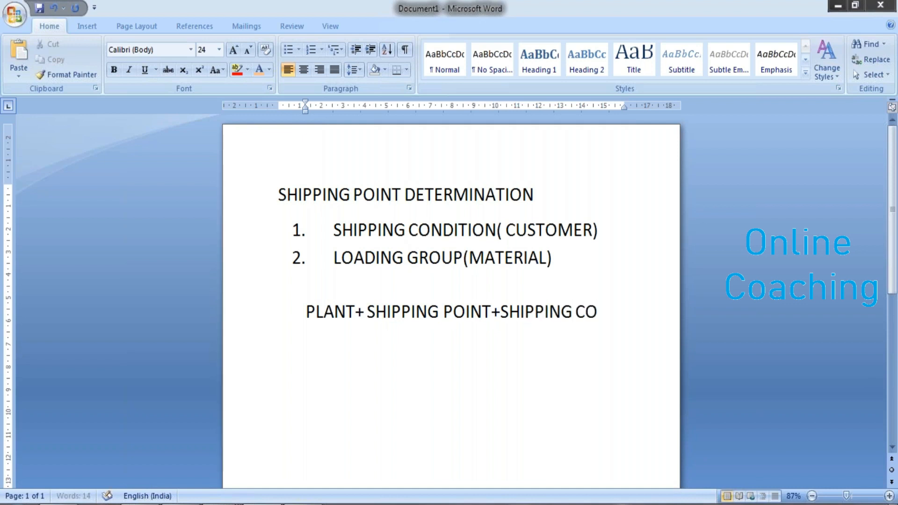
pyautogui.write('NDITION_')
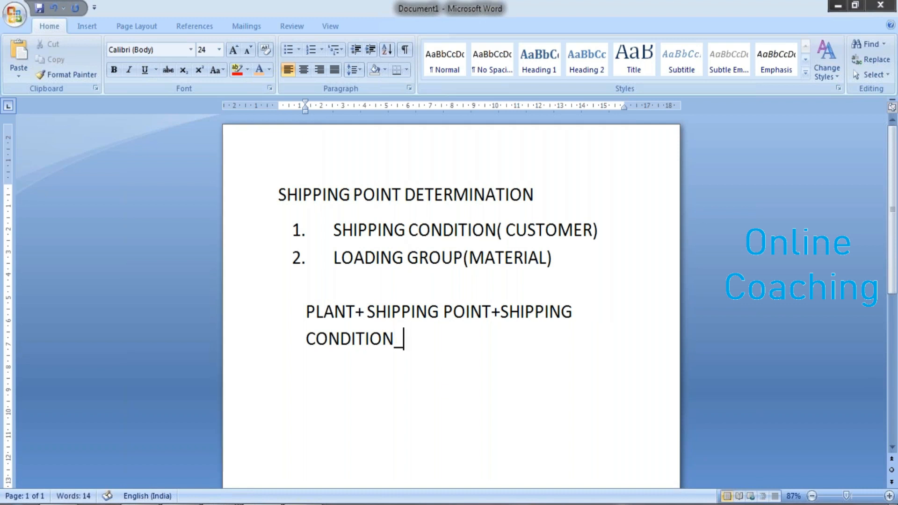
pyautogui.press('BackSpace')
pyautogui.write('+LOADING ')
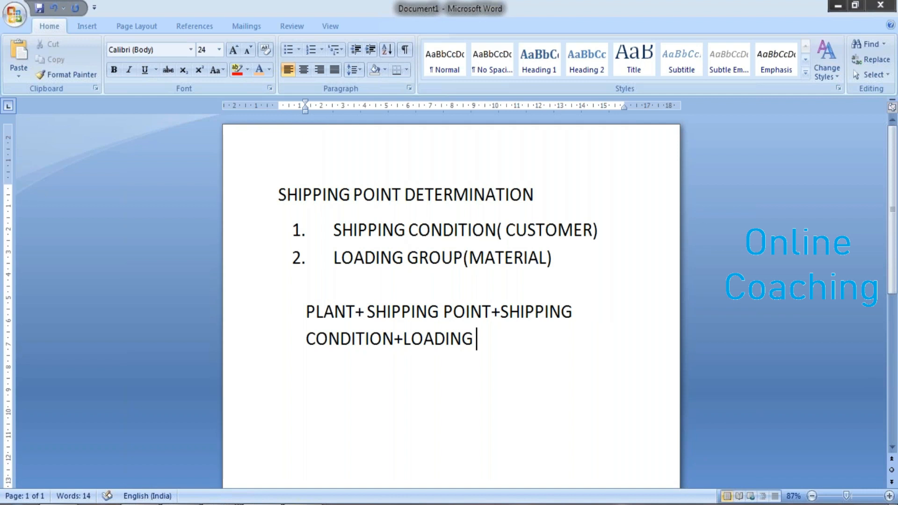
pyautogui.write('GROUP')
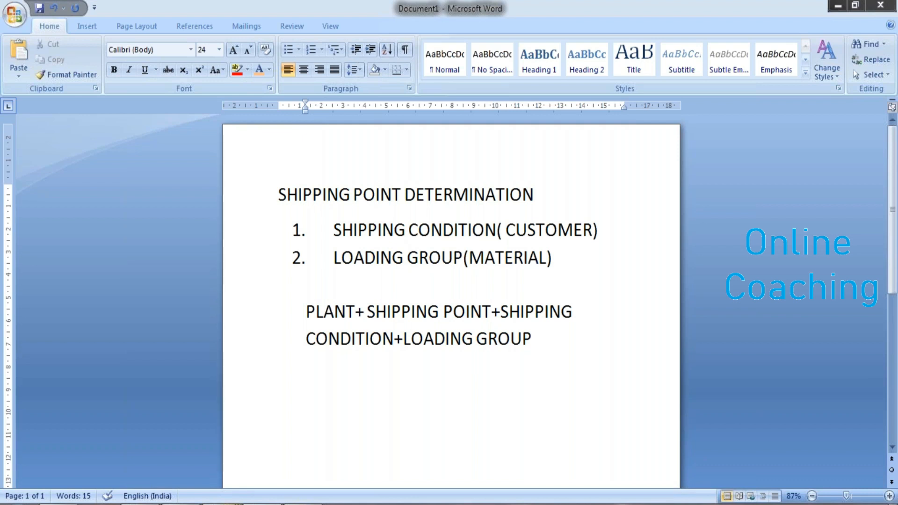
# Switch to the SAP Display Changes window, leave the change document with /N and start transaction XD02
pyautogui.moveTo(245, 501)
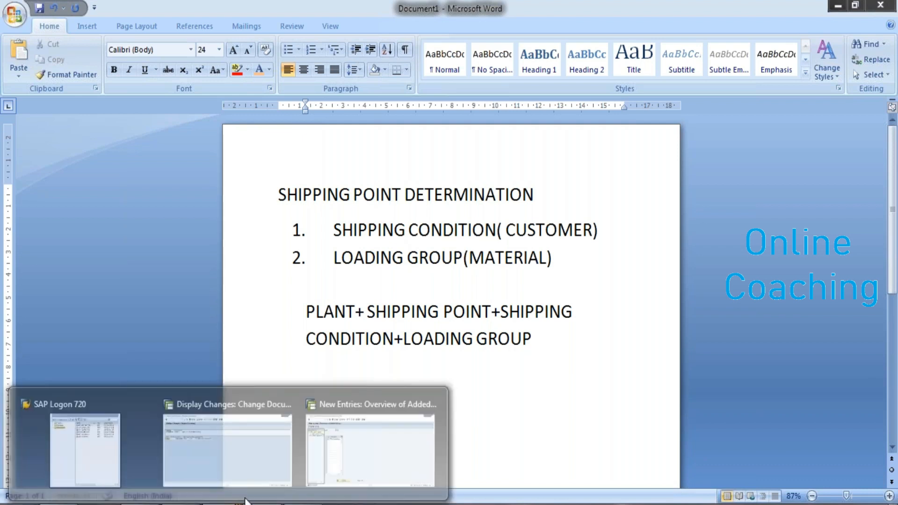
pyautogui.click(262, 465)
pyautogui.click(84, 36)
pyautogui.write('/N')
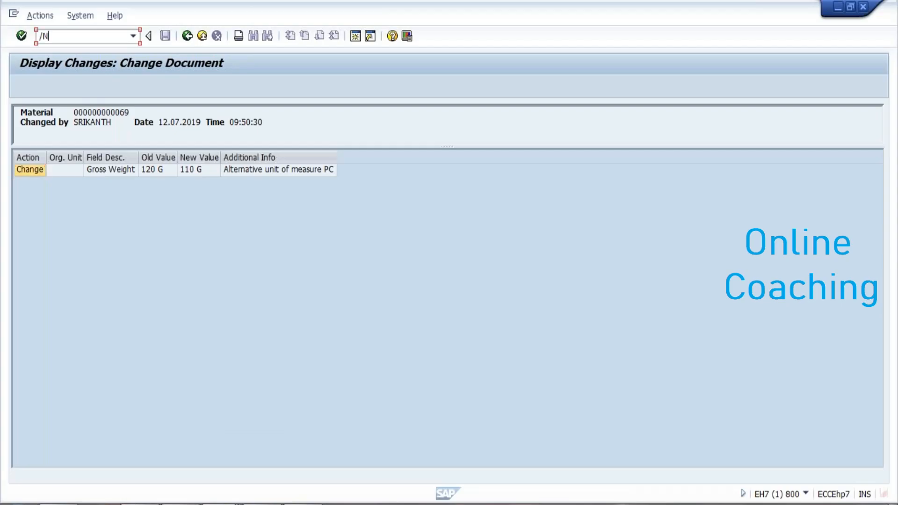
pyautogui.press('Return')
pyautogui.click(45, 36)
pyautogui.write('XD02')
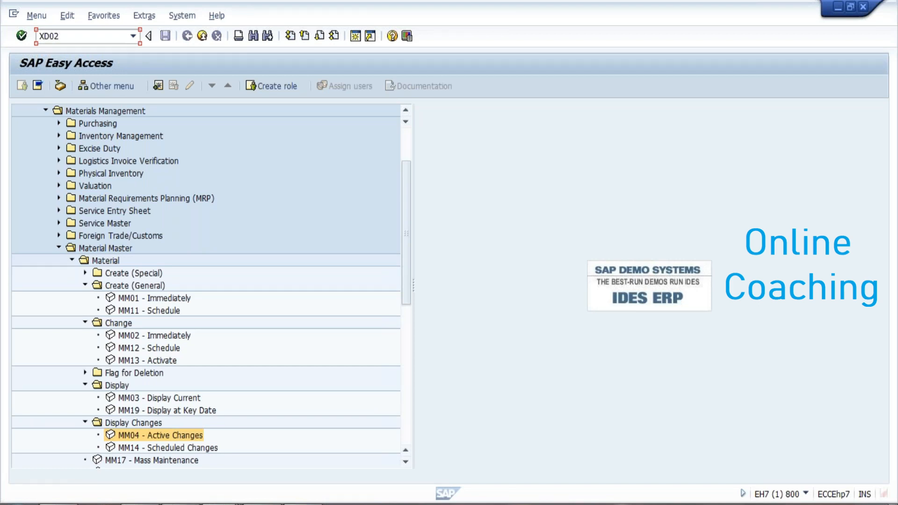
pyautogui.press('Return')
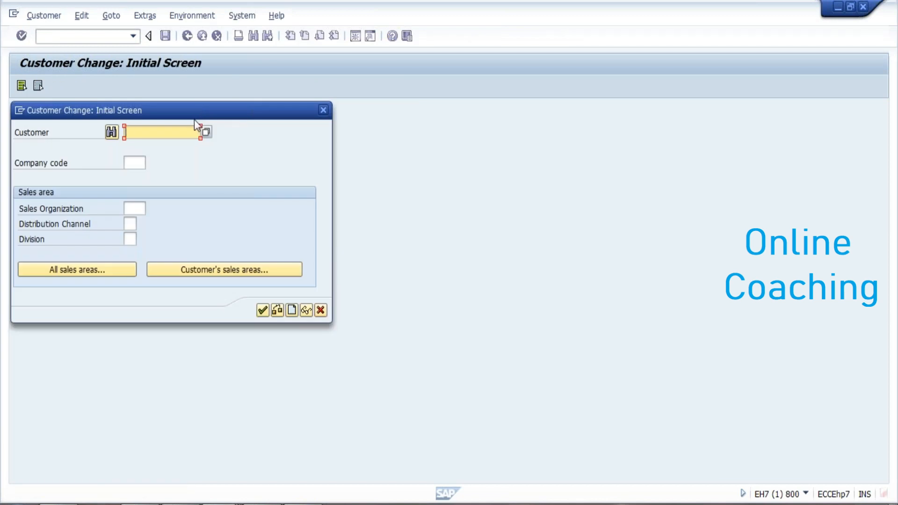
# Search for customers by company code PNG1 and select the matching customer for changing
pyautogui.click(206, 133)
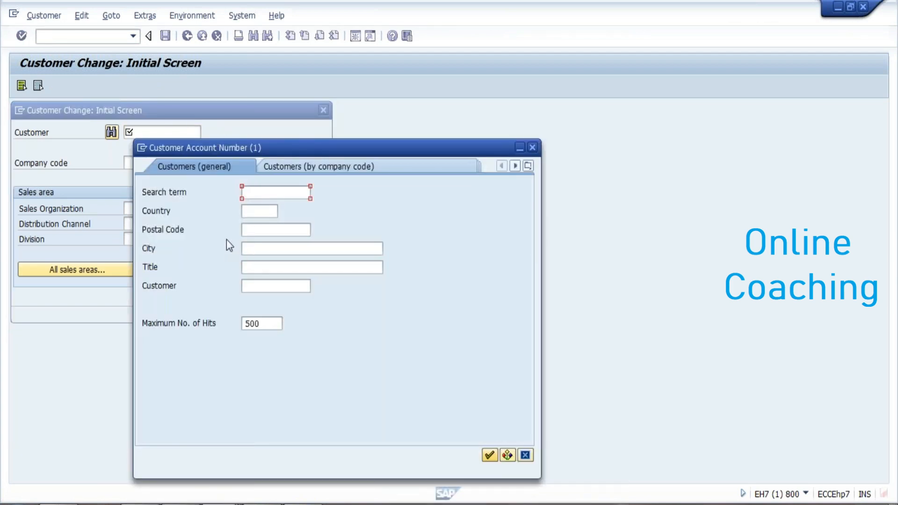
pyautogui.click(310, 167)
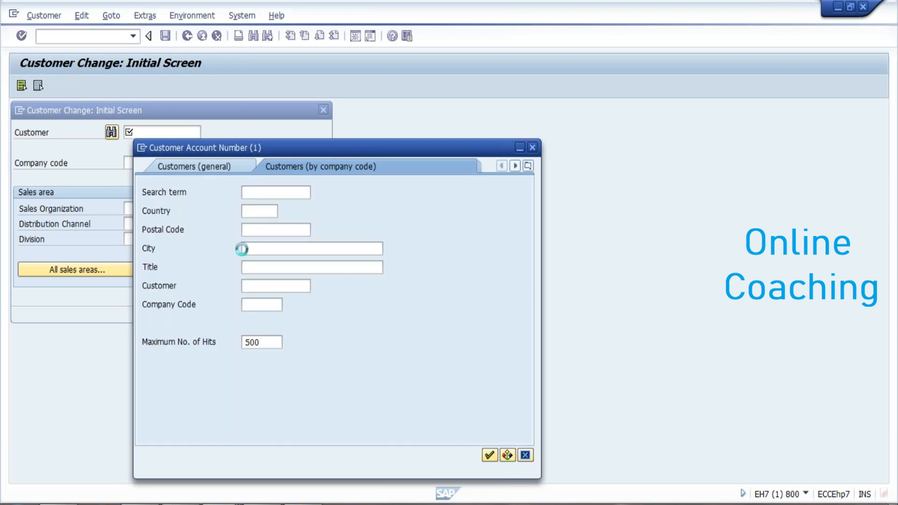
pyautogui.click(262, 305)
pyautogui.write('PNG1')
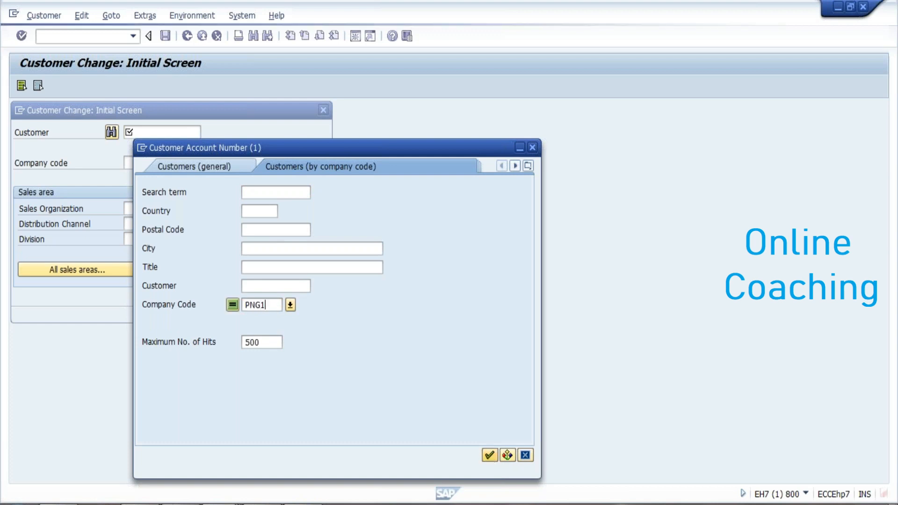
pyautogui.press('Return')
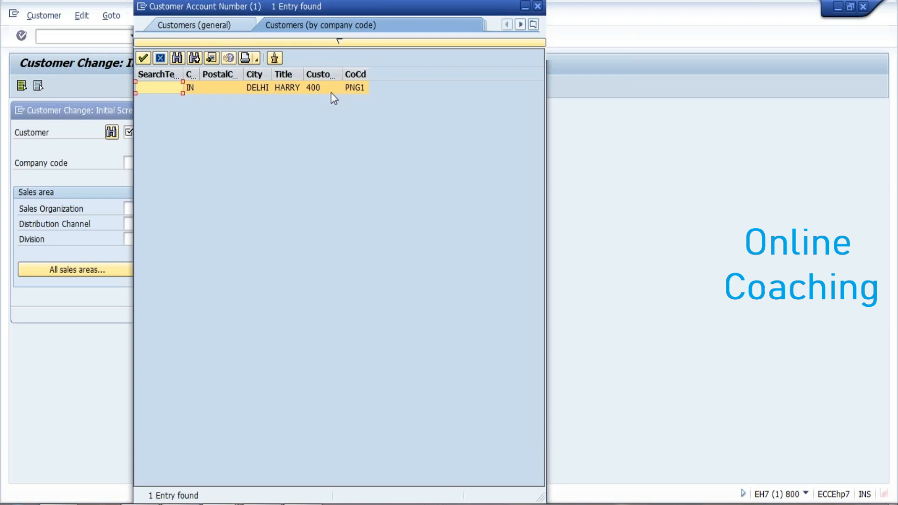
pyautogui.doubleClick(317, 88)
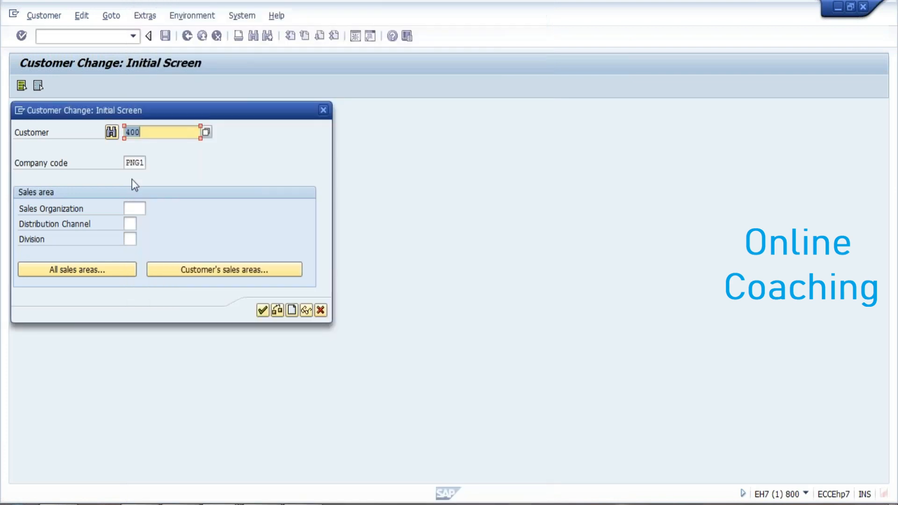
# Set the customer's sales area to sales organization PGSO, distribution channel P1 and division PD
pyautogui.click(136, 207)
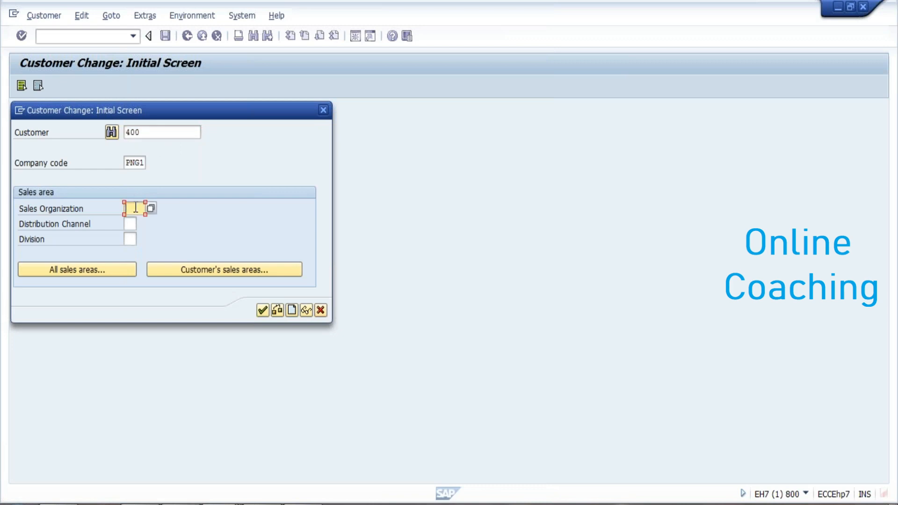
pyautogui.write('P')
pyautogui.press('Down')
pyautogui.press('Return')
pyautogui.write('P')
pyautogui.press('Return')
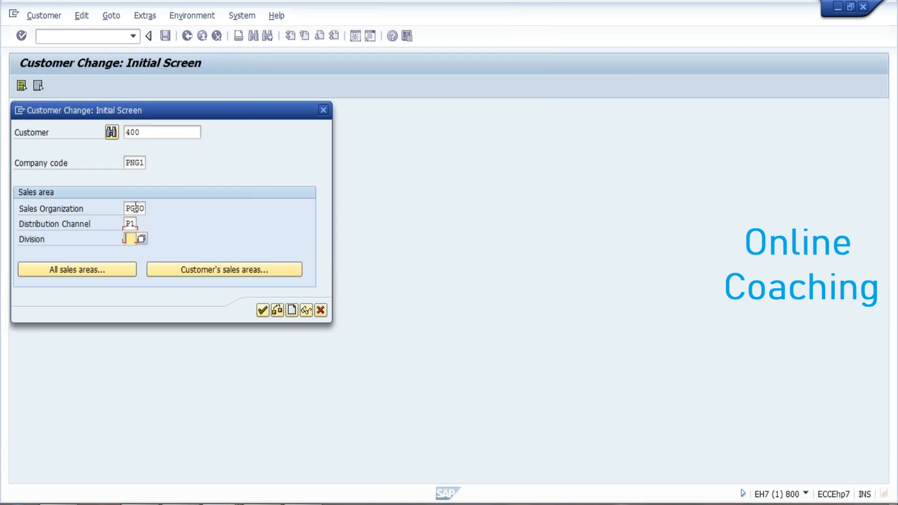
pyautogui.write('P')
pyautogui.press('Down')
pyautogui.press('Return')
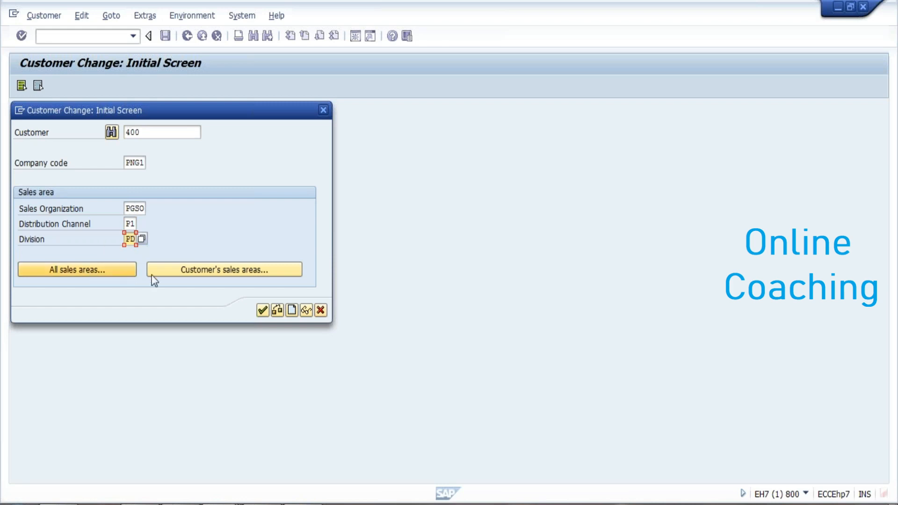
# Open the customer's sales area data and display its Shipping details
pyautogui.click(260, 310)
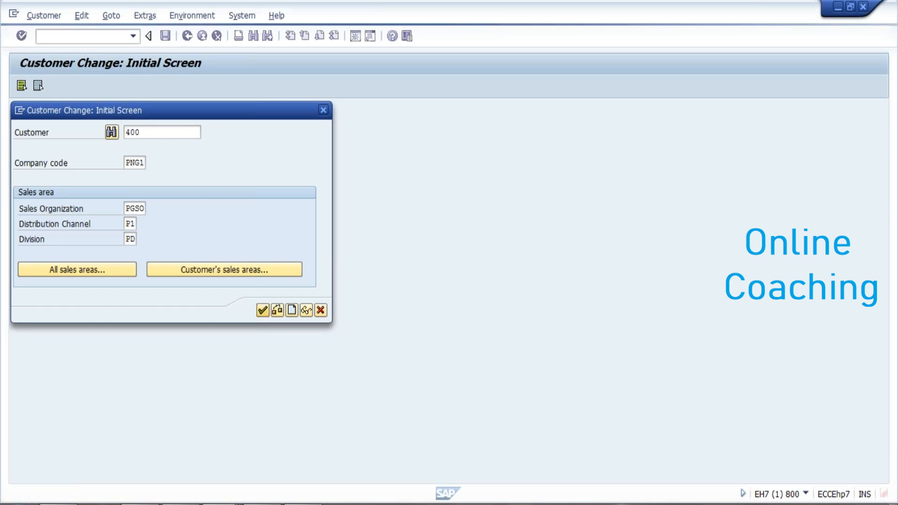
pyautogui.click(213, 93)
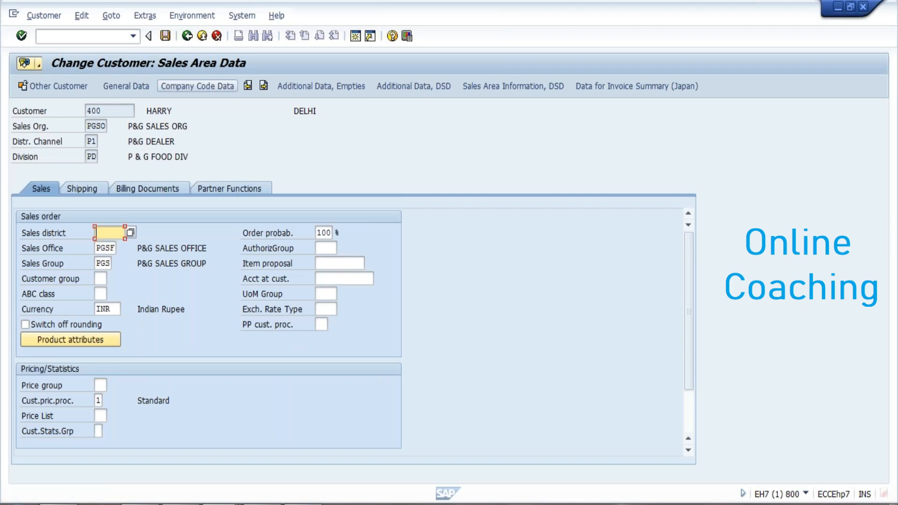
pyautogui.click(75, 188)
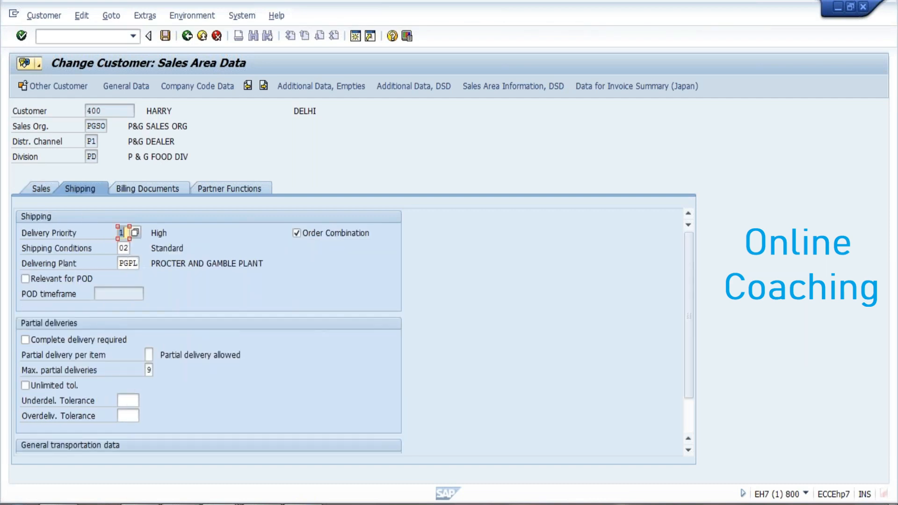
# Select the customer's shipping conditions value, then switch to the Word note and add "(02)" after CONDITION
pyautogui.click(129, 248)
pyautogui.doubleClick(129, 249)
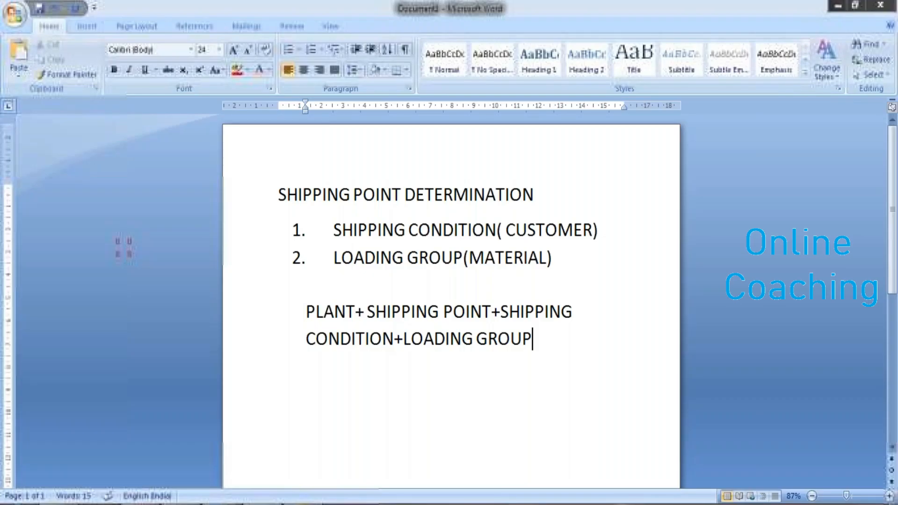
pyautogui.click(395, 338)
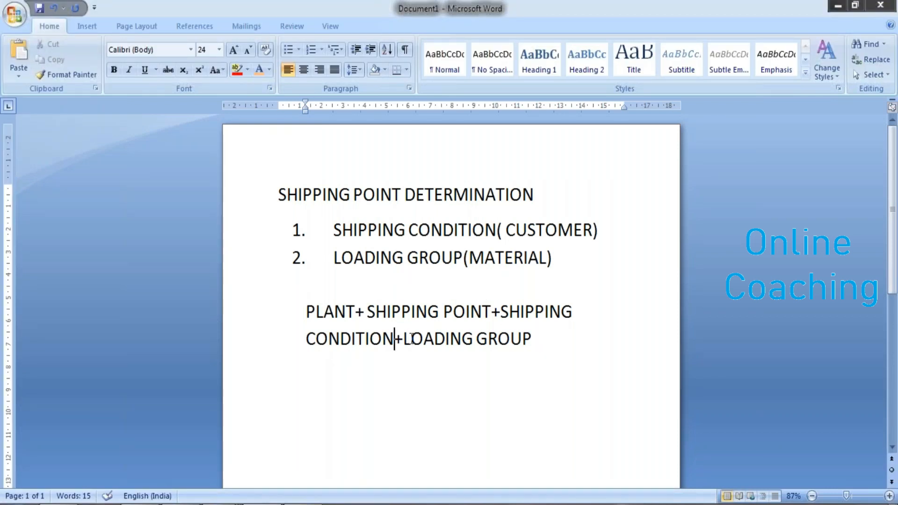
pyautogui.write('(')
pyautogui.write('02')
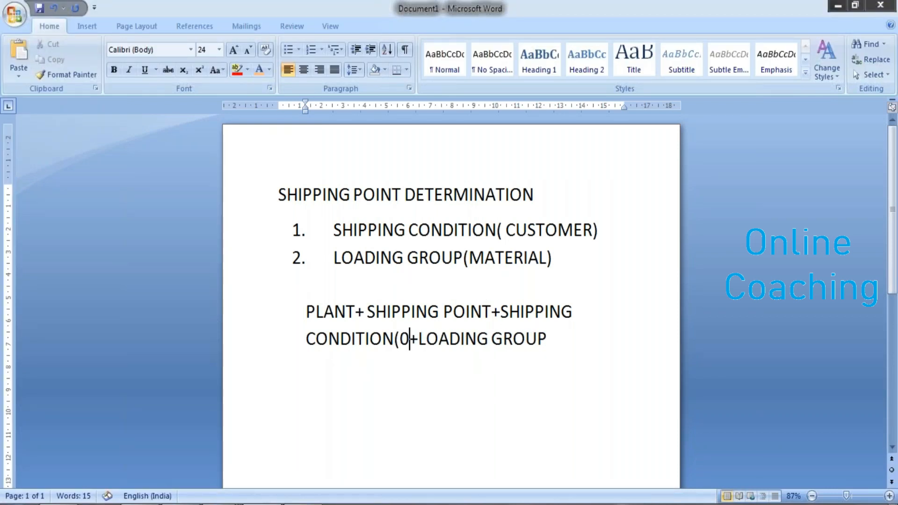
pyautogui.write(')')
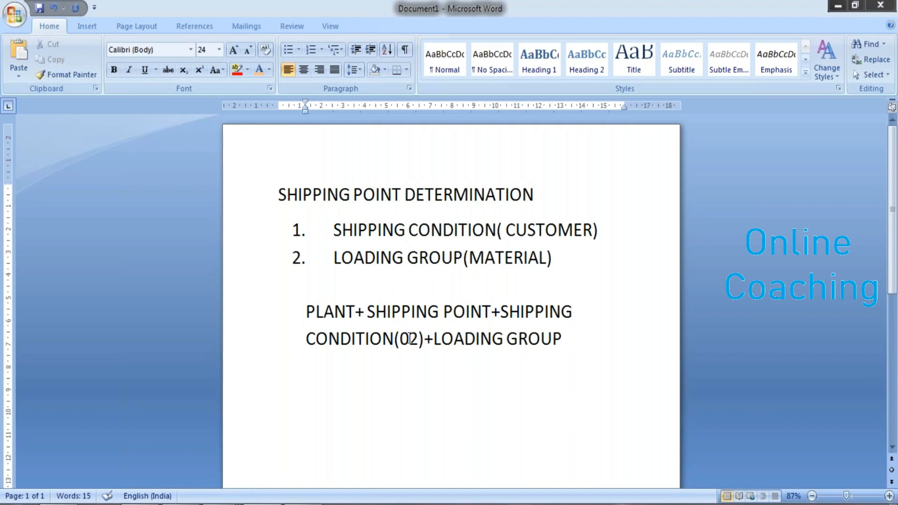
pyautogui.click(582, 335)
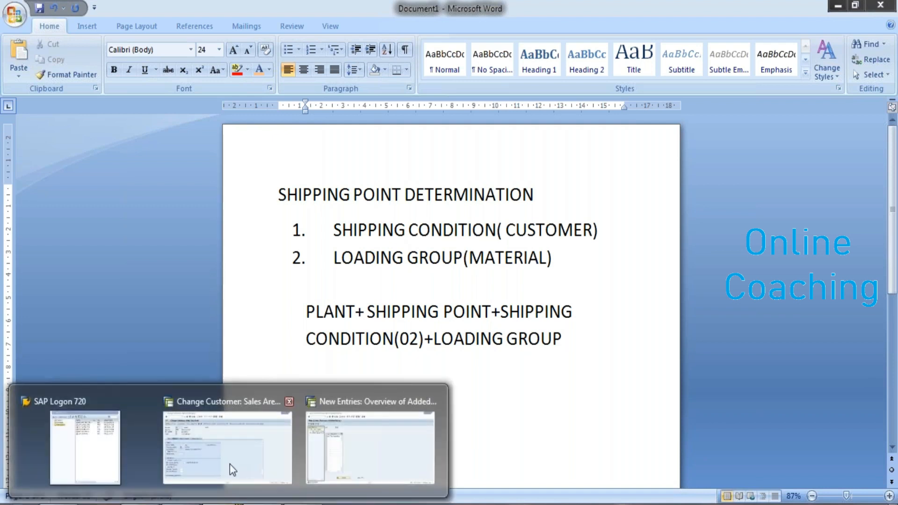
# Switch to the SAP Change Customer window, leave the customer record with /N and start transaction MM02
pyautogui.click(229, 463)
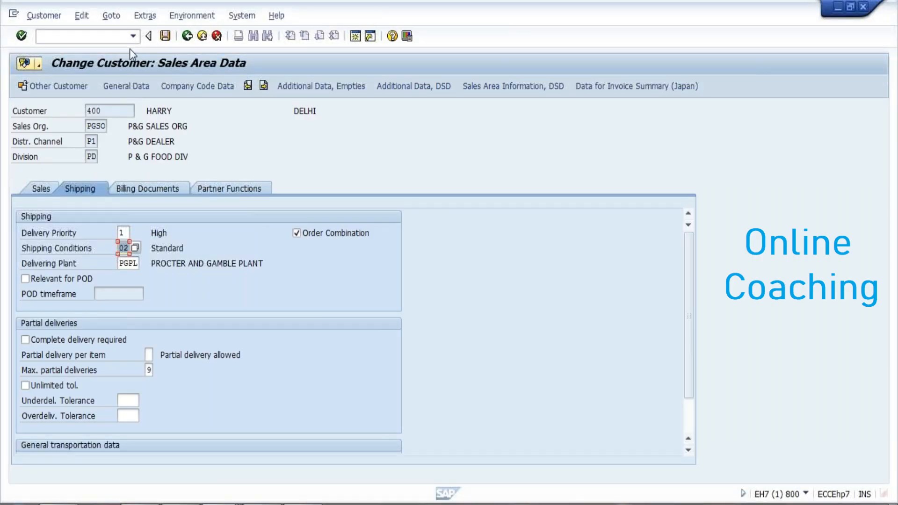
pyautogui.click(122, 39)
pyautogui.write('/N')
pyautogui.press('Return')
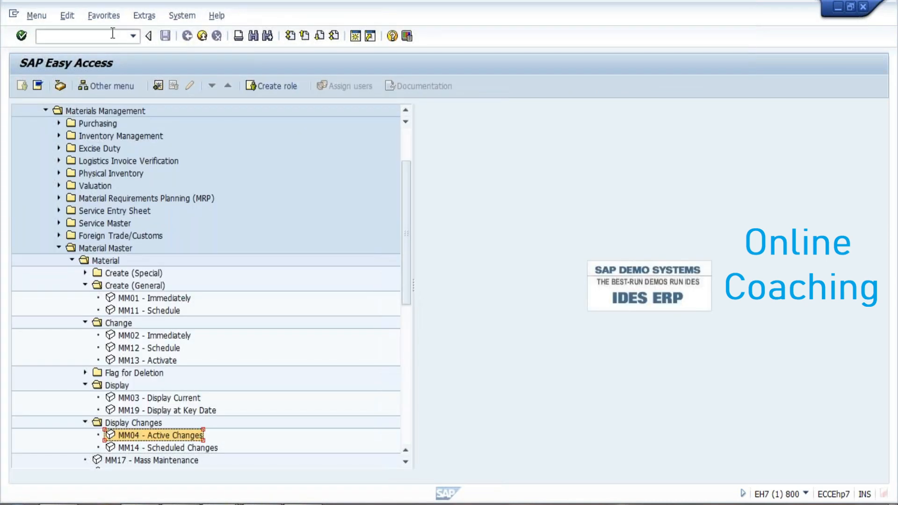
pyautogui.click(113, 33)
pyautogui.write('MM02')
pyautogui.press('Return')
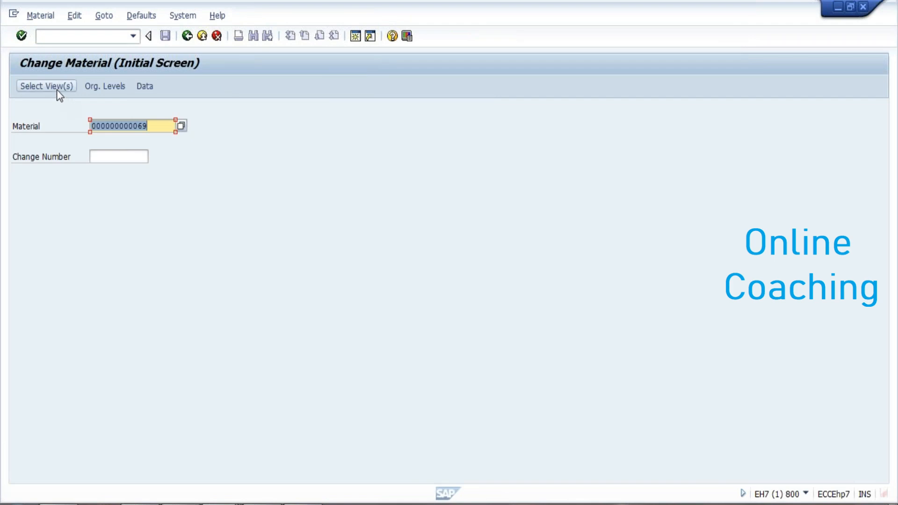
pyautogui.click(57, 89)
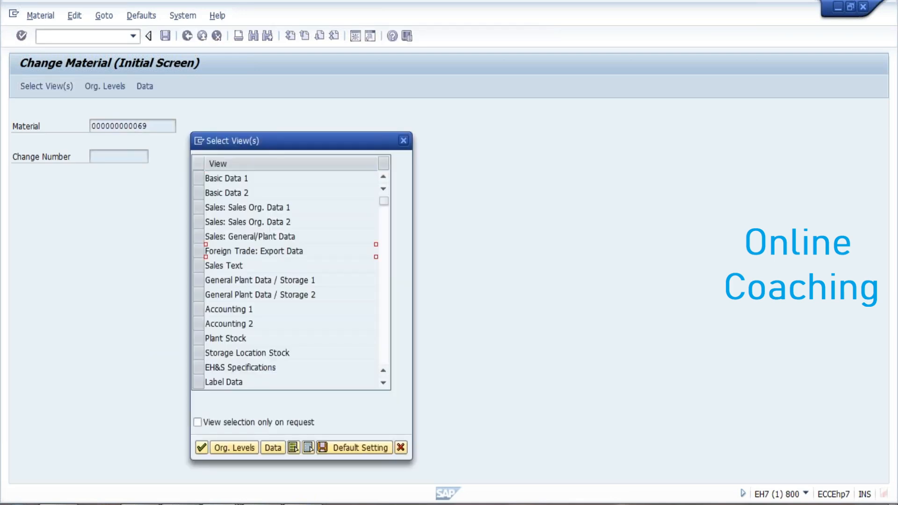
pyautogui.click(199, 237)
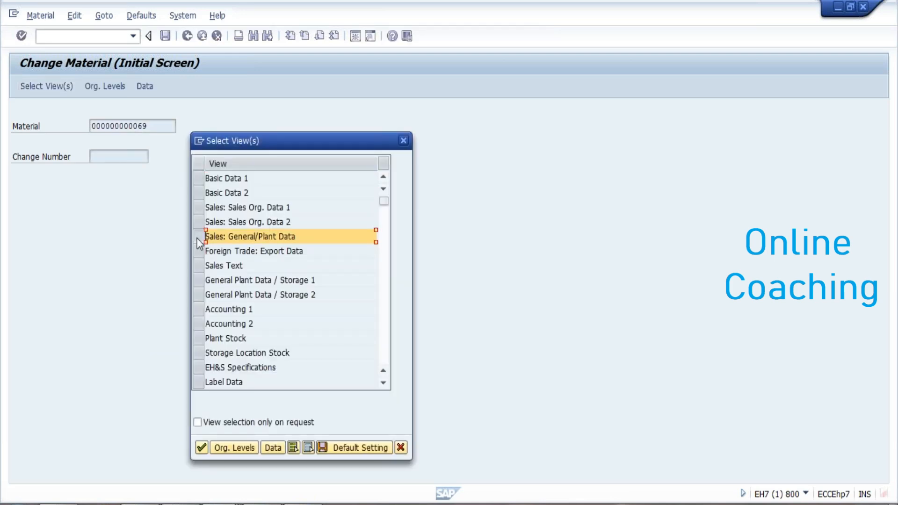
pyautogui.click(200, 449)
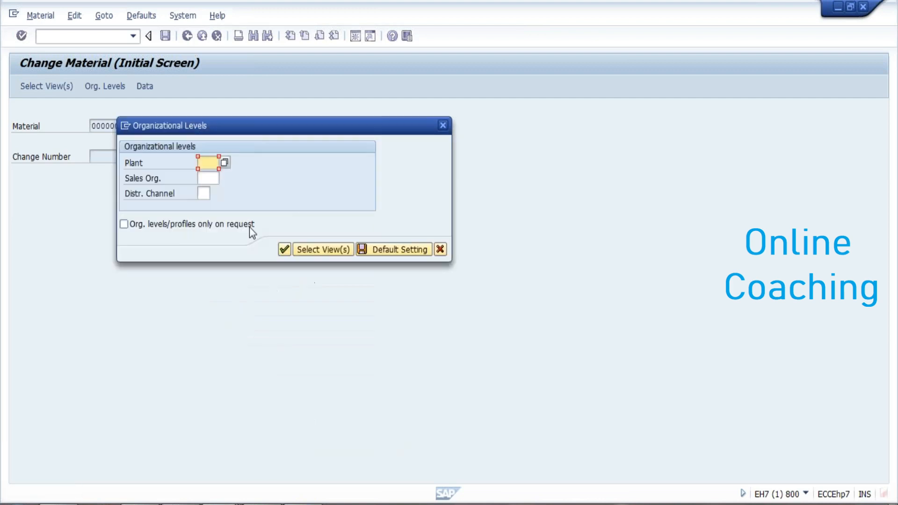
# Set the organizational levels to plant PGPL, sales organization PGSO and distribution channel P1, and open the view
pyautogui.write('P')
pyautogui.click(209, 176)
pyautogui.write('P')
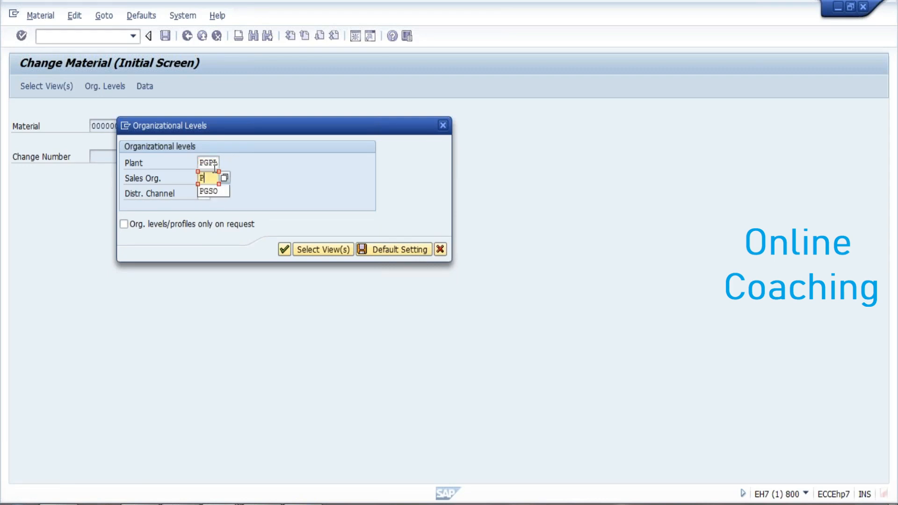
pyautogui.click(204, 192)
pyautogui.write('P')
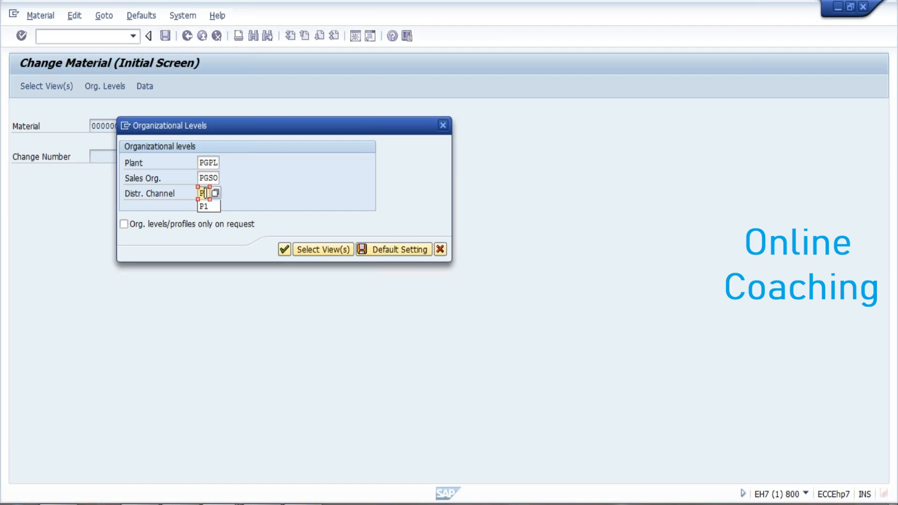
pyautogui.click(204, 206)
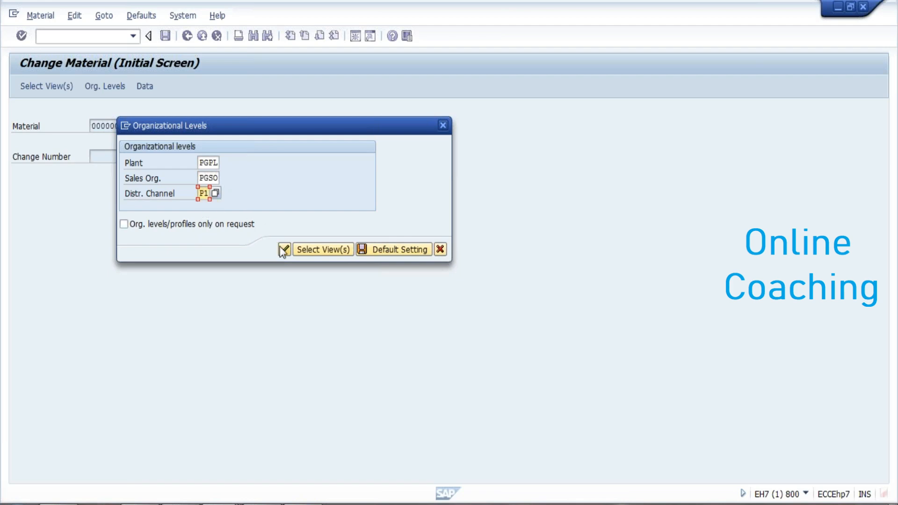
pyautogui.click(283, 250)
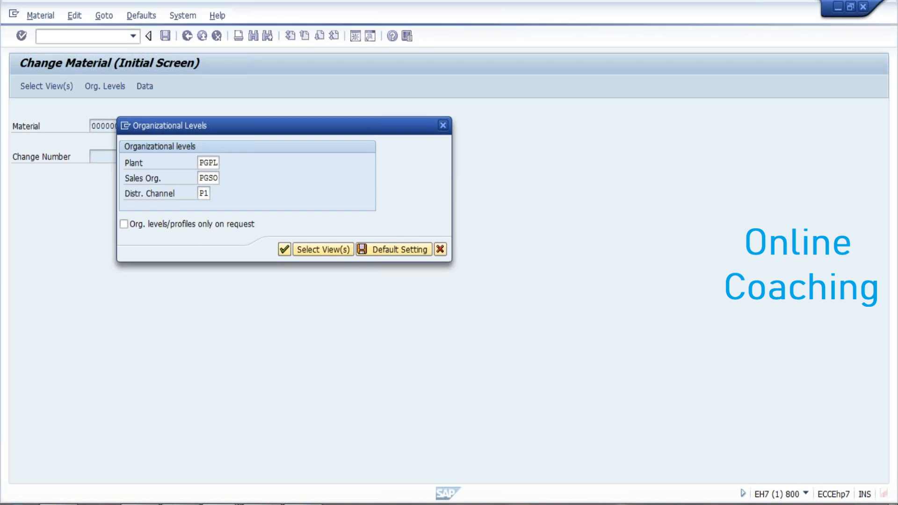
# Select the material's loading group value, then switch to the Word note and add "(0003)" after LOADING GROUP
pyautogui.doubleClick(266, 324)
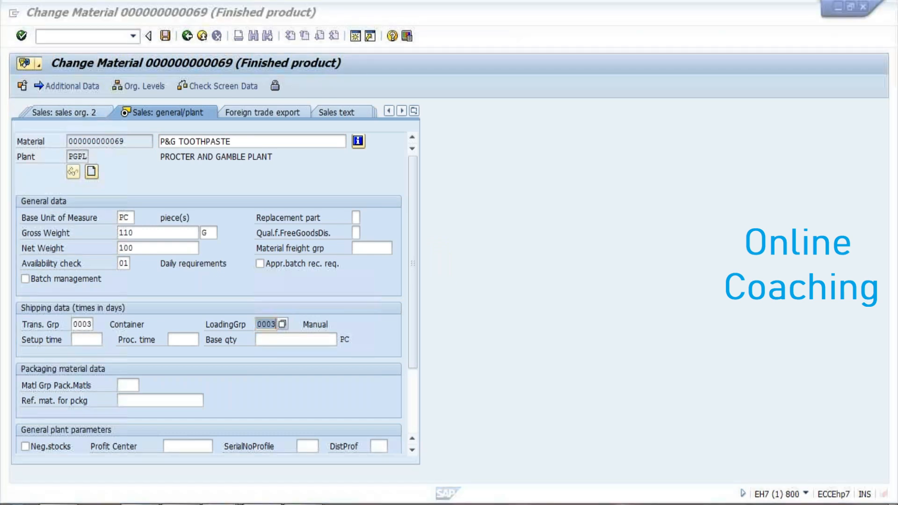
pyautogui.hotkey('alt', 'Tab')
pyautogui.write('(0003)')
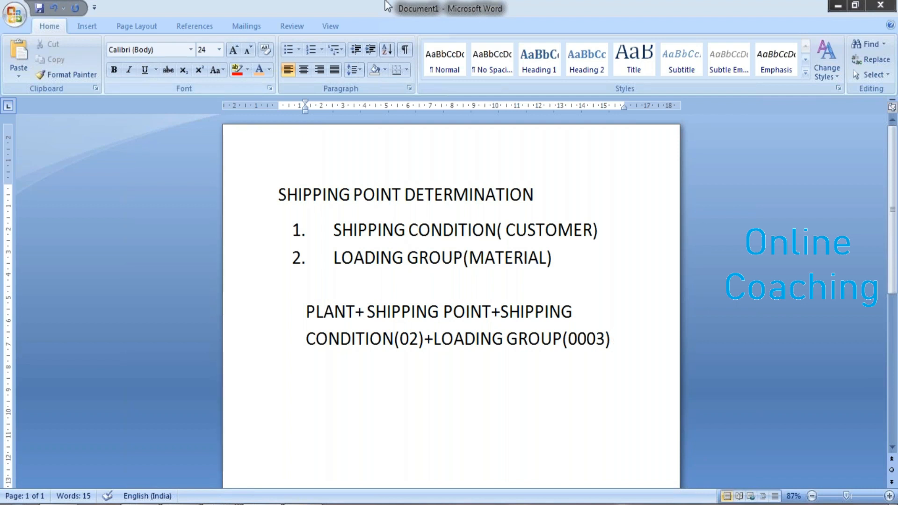
# Switch to the SAP Change Material window, leave the material with /N and start transaction OVL2
pyautogui.click(271, 455)
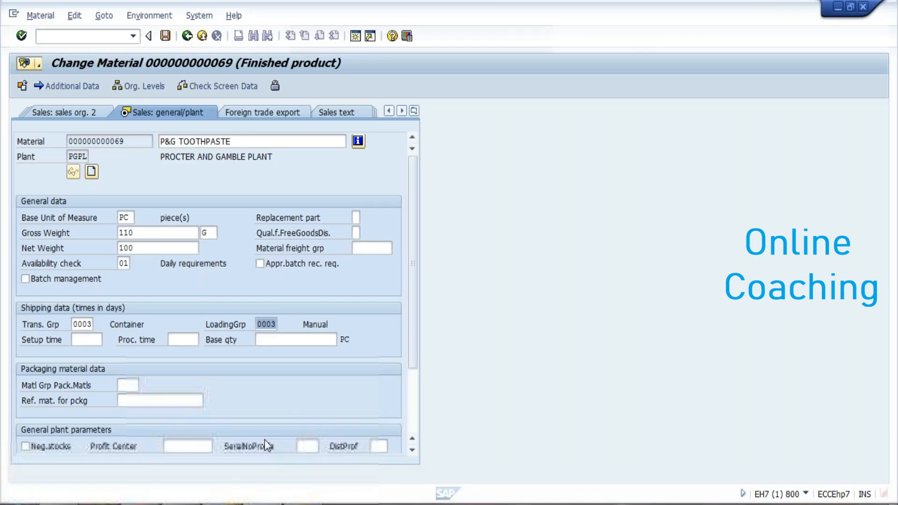
pyautogui.write('/N')
pyautogui.press('Return')
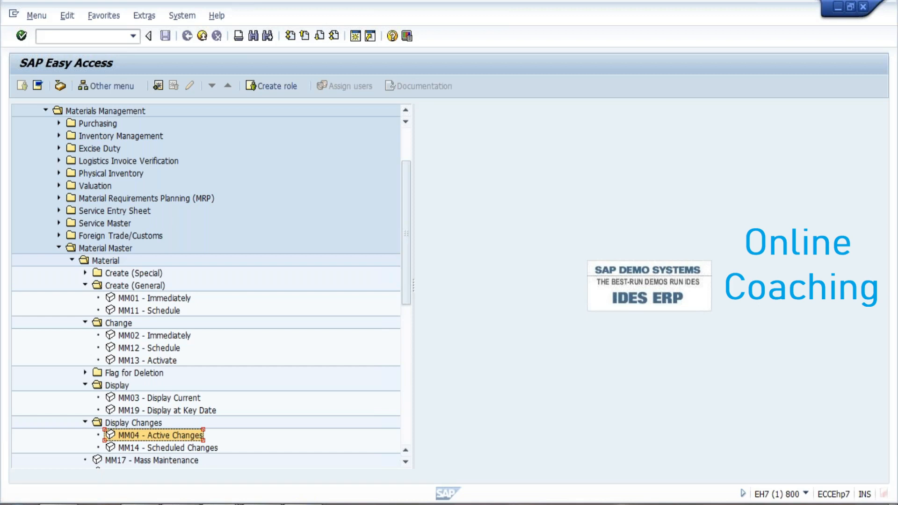
pyautogui.click(84, 36)
pyautogui.write('OVL2')
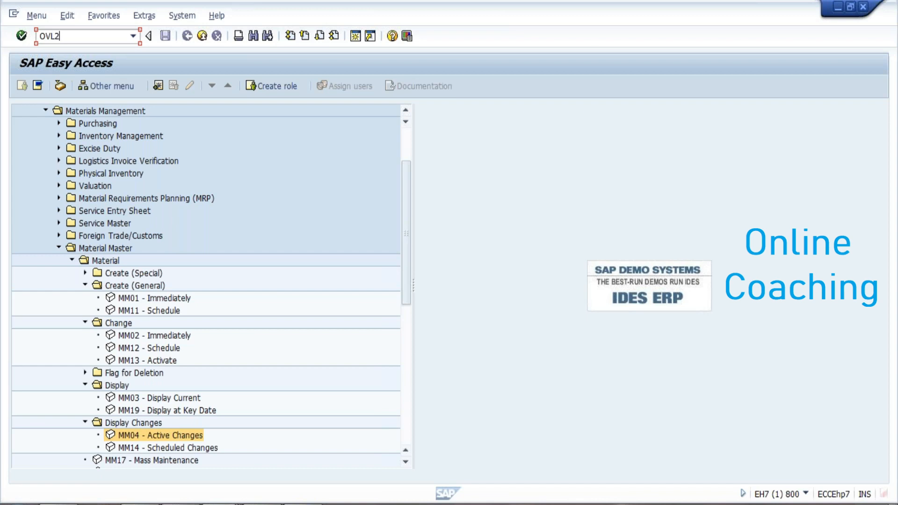
pyautogui.press('Return')
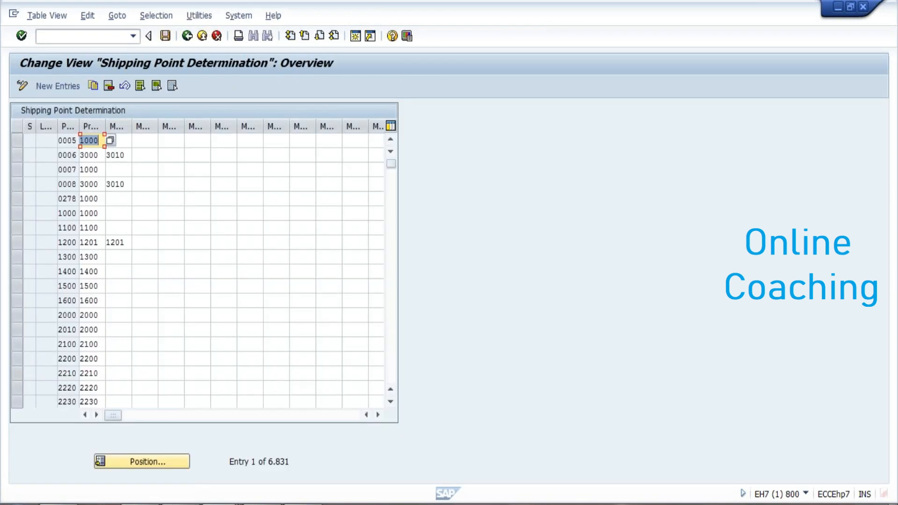
# Leave and restart transaction OVL2, and open the New Entries table for shipping point determination
pyautogui.click(38, 36)
pyautogui.press('F3')
pyautogui.write('OVL2')
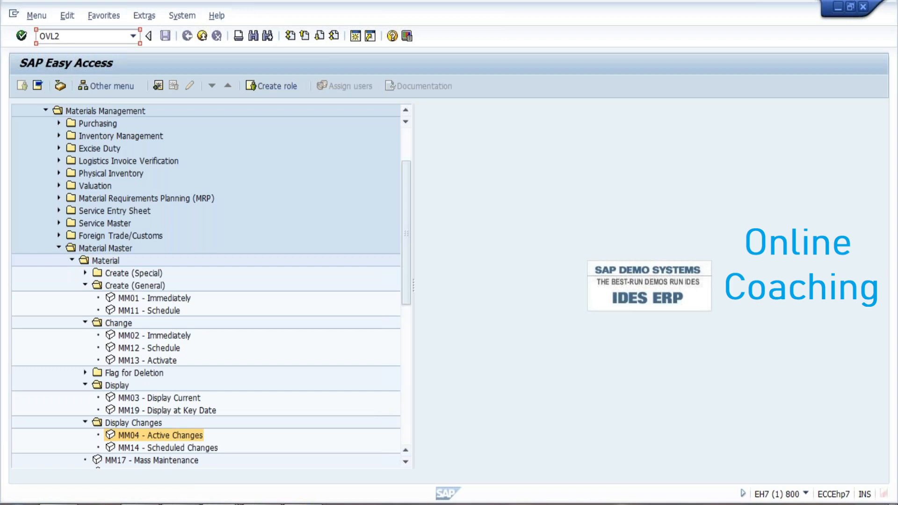
pyautogui.press('Return')
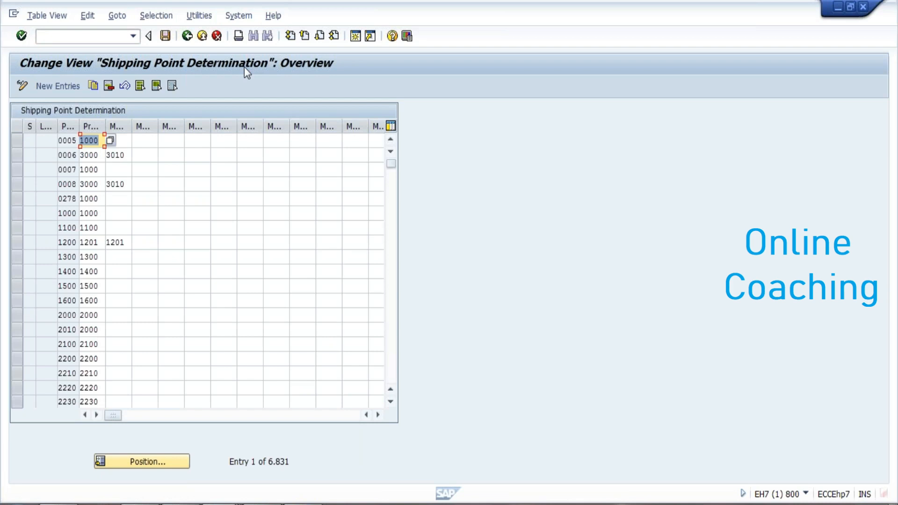
pyautogui.click(52, 83)
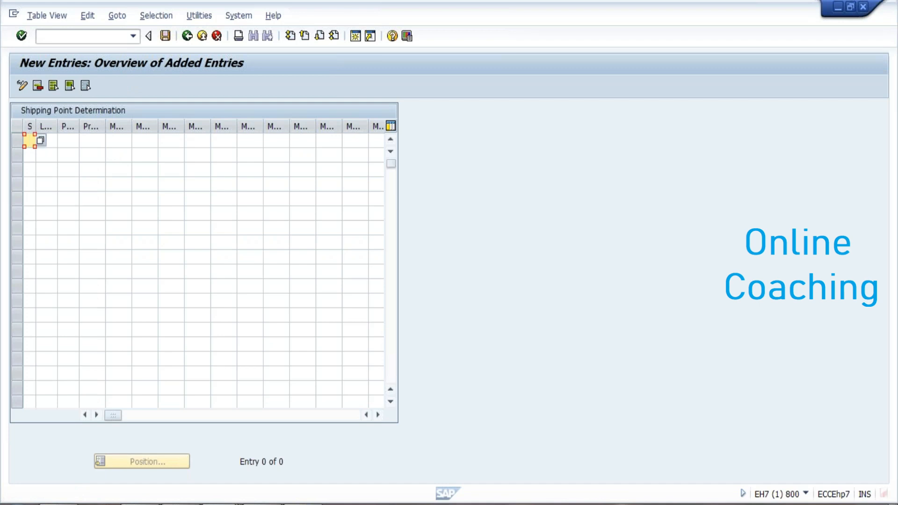
# Switch to the Word note and accept the grammar suggestion "CONDITION (" for the spacing before (02)
pyautogui.hotkey('alt', 'Tab')
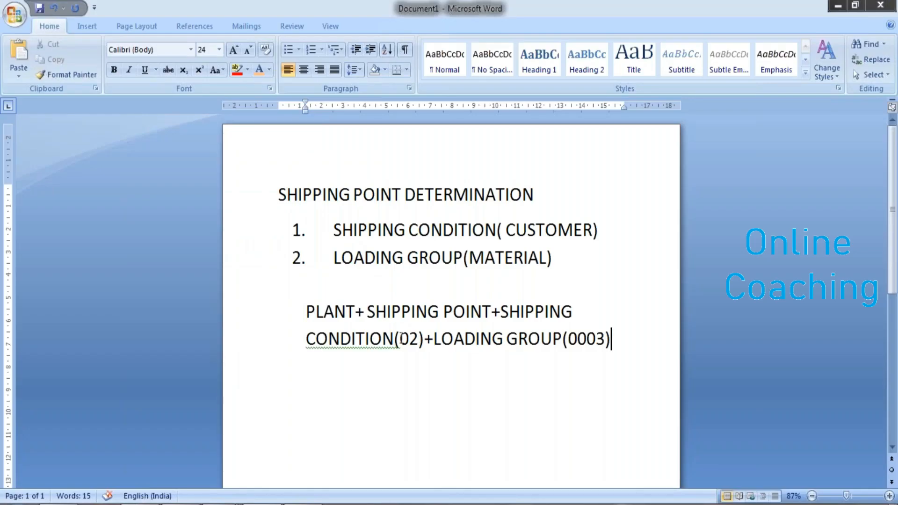
pyautogui.doubleClick(401, 337)
pyautogui.click(338, 338)
pyautogui.rightClick(397, 345)
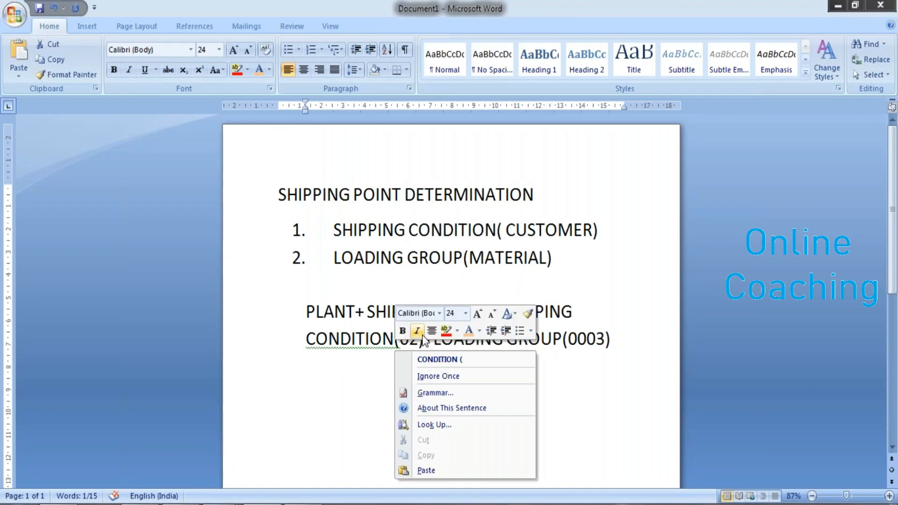
pyautogui.click(433, 359)
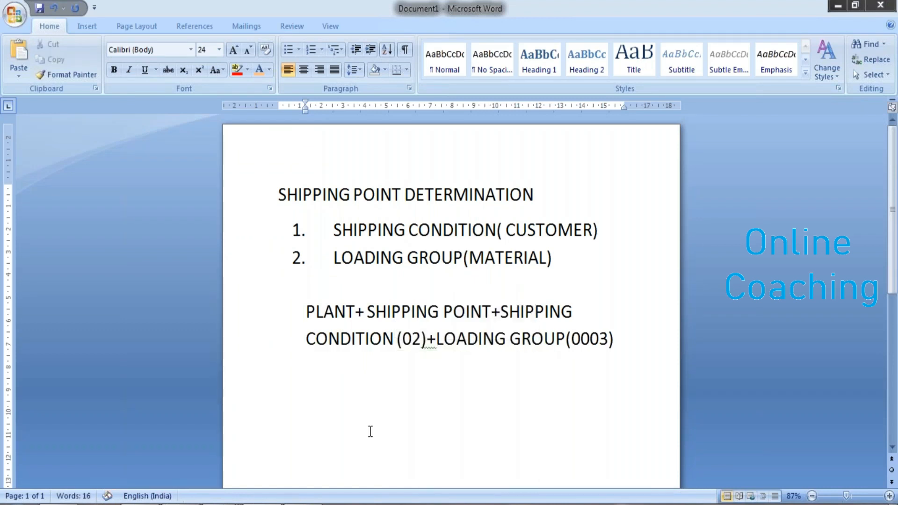
# Switch to the SAP New Entries window for shipping point determination and set the first row's shipping condition to 02
pyautogui.moveTo(255, 480)
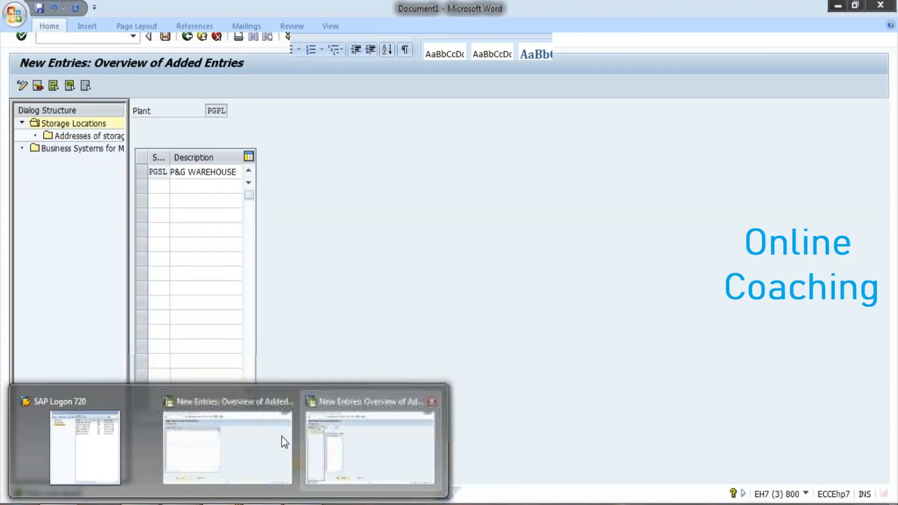
pyautogui.click(281, 436)
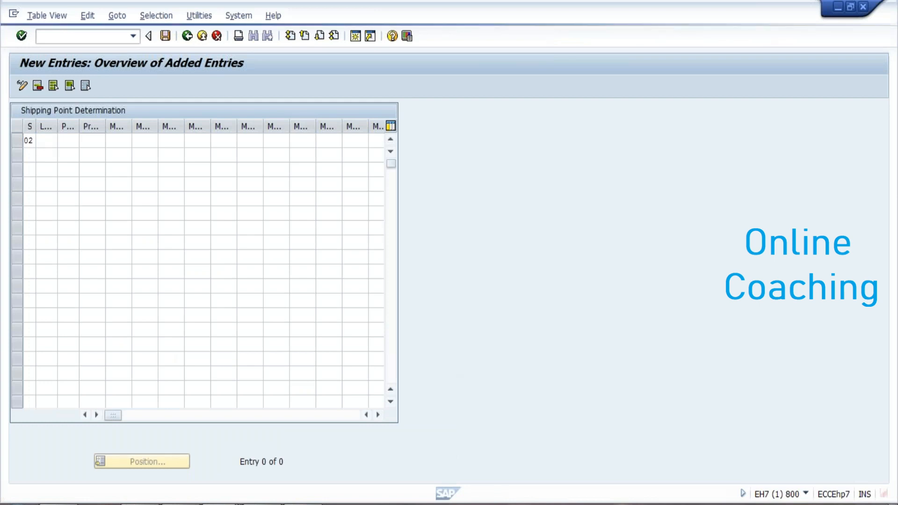
pyautogui.press('F4')
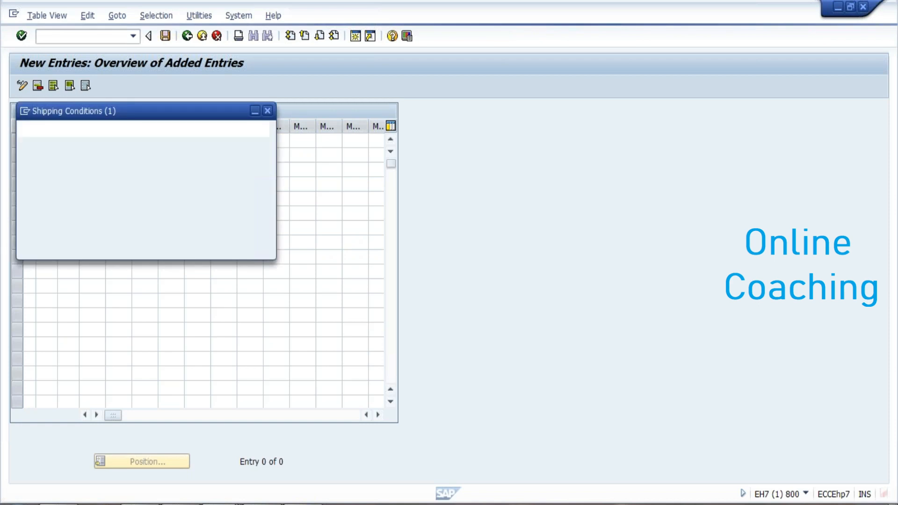
pyautogui.press('Down')
pyautogui.press('Return')
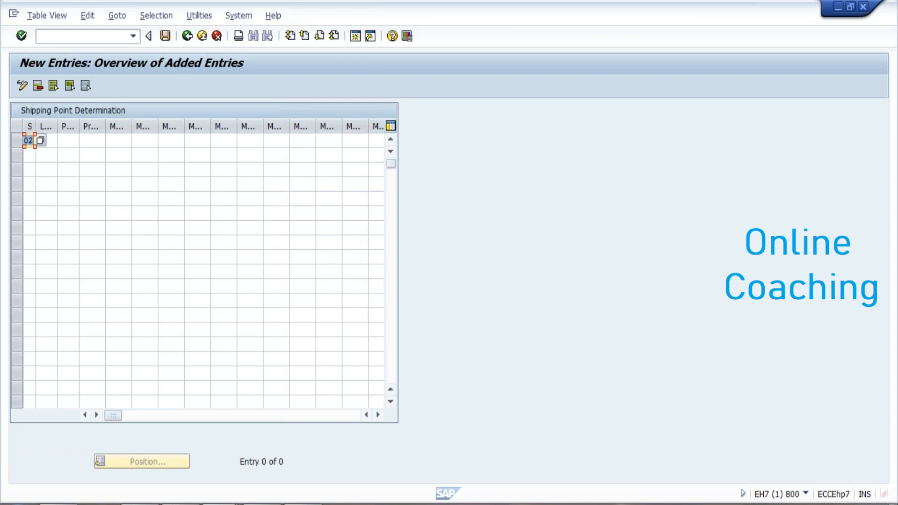
# Widen the loading group (LGrp) column of the shipping point determination table
pyautogui.press('Tab')
pyautogui.moveTo(58, 127); pyautogui.dragTo(89, 130)
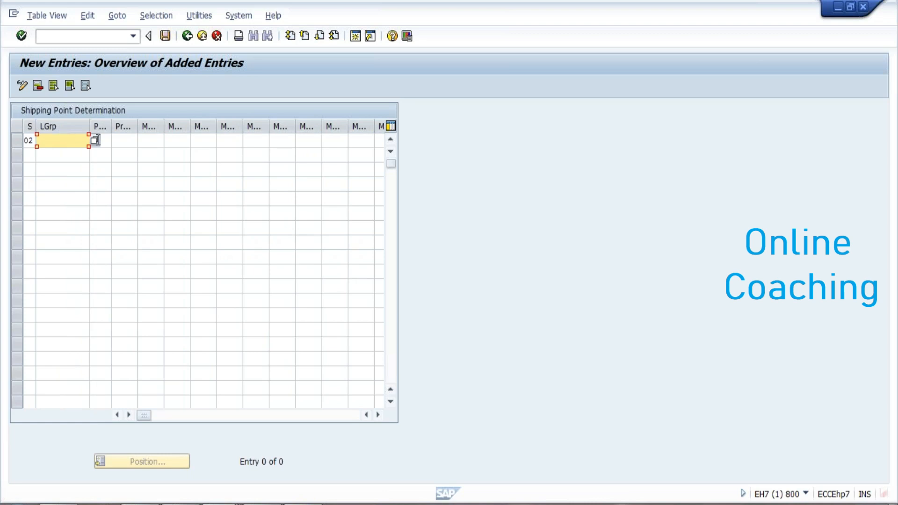
pyautogui.click(93, 141)
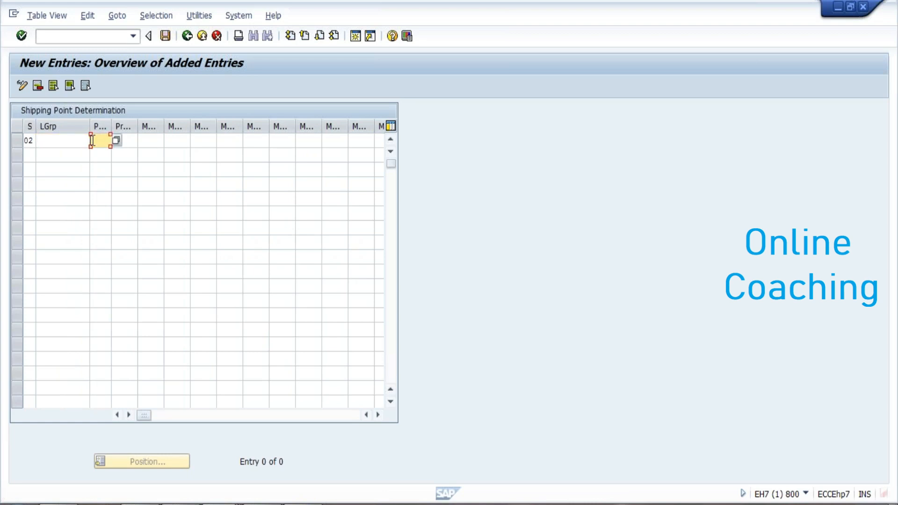
pyautogui.press('F4')
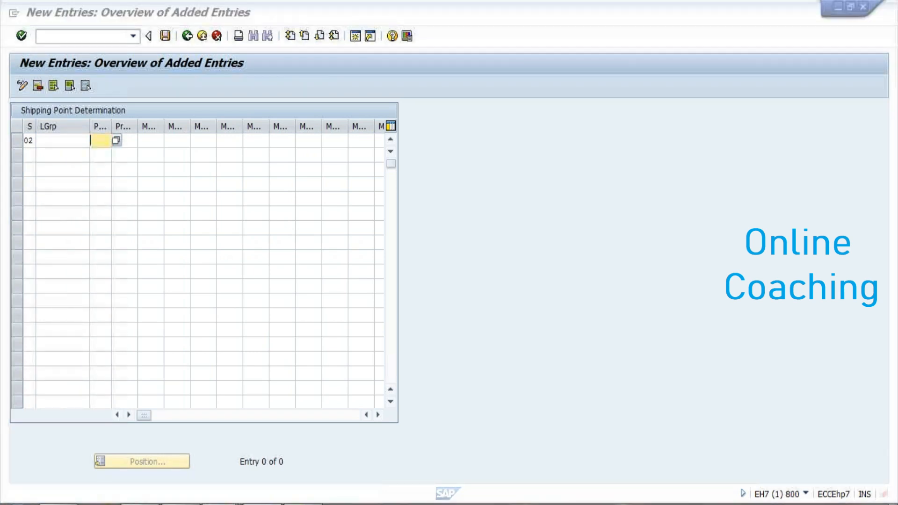
# Check the loading group in the Word note, then return to the SAP New Entries window and set the first row's loading group to 0003 (Manual)
pyautogui.hotkey('alt', 'Tab')
pyautogui.moveTo(571, 339); pyautogui.dragTo(607, 339)
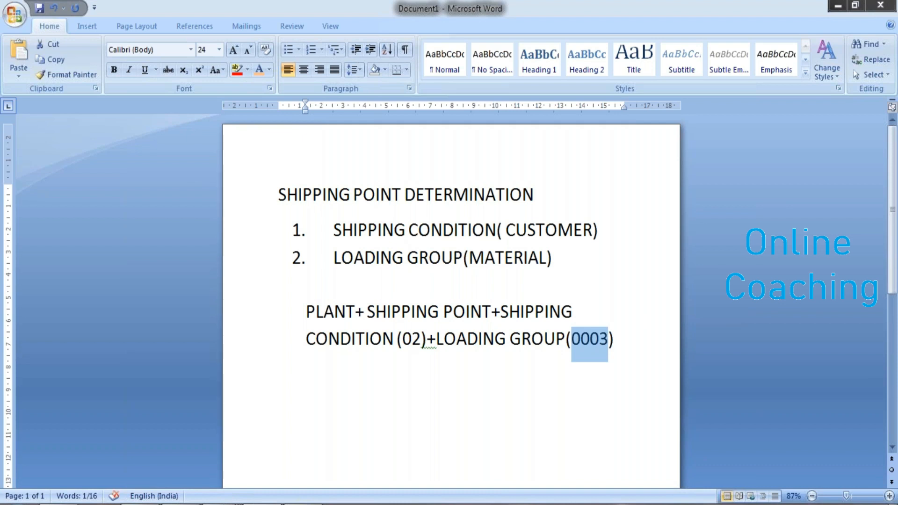
pyautogui.click(256, 503)
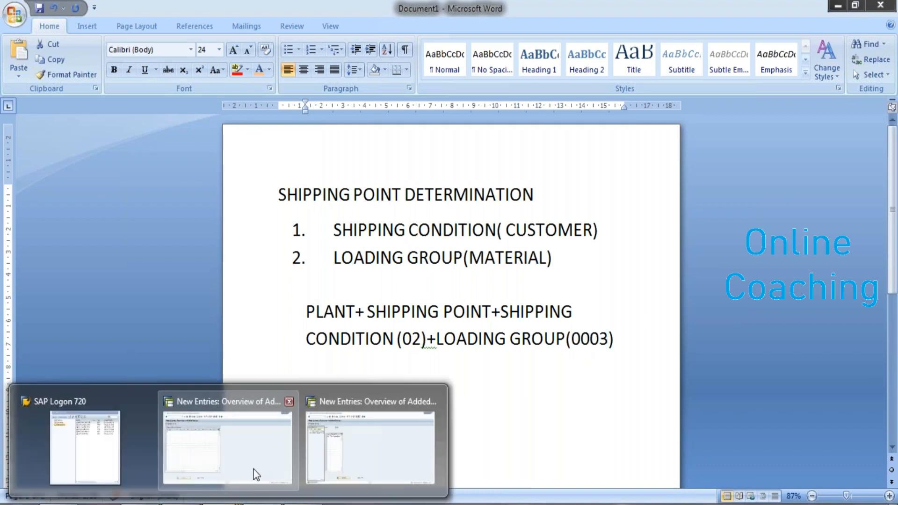
pyautogui.click(256, 474)
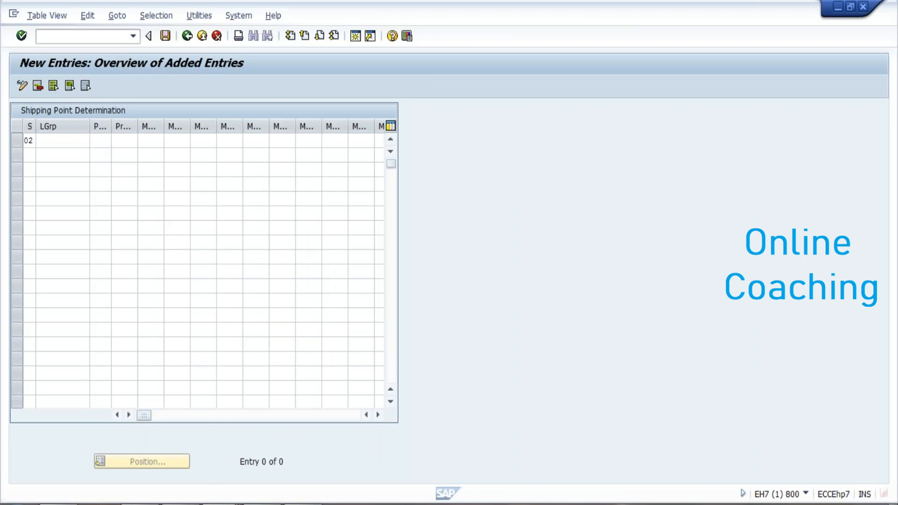
pyautogui.press('F4')
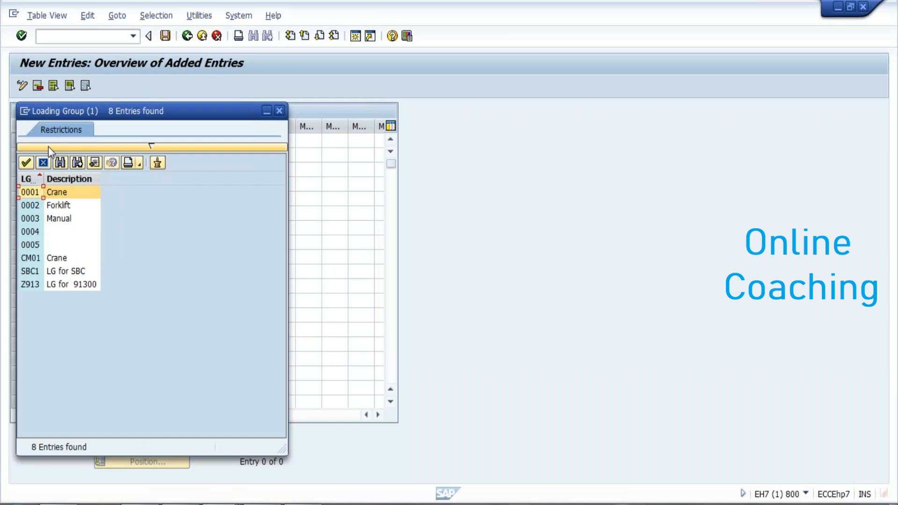
pyautogui.click(55, 220)
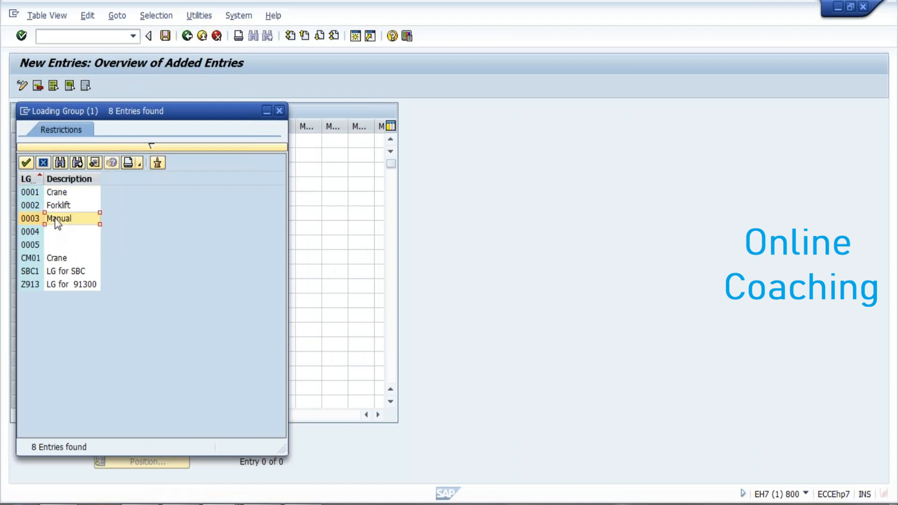
pyautogui.press('Return')
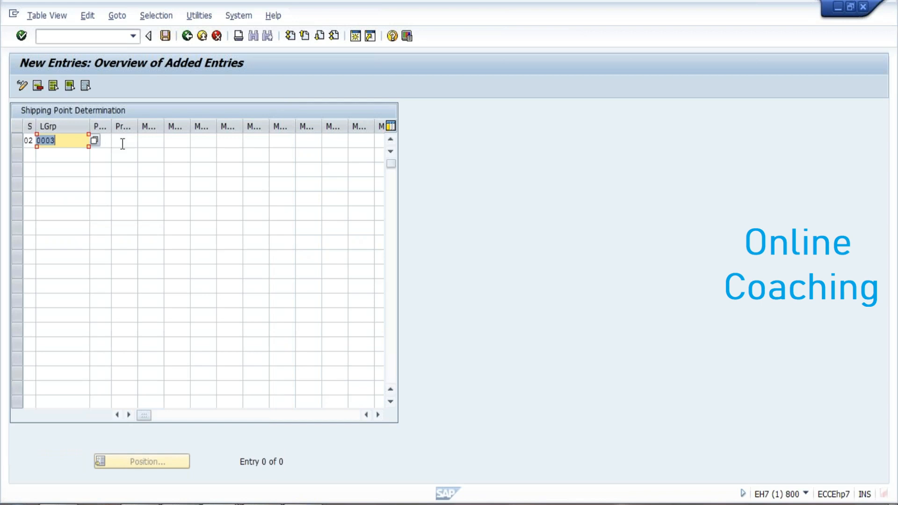
# Set the first row's plant to PGPL and try PGSL as its proposed shipping point
pyautogui.click(99, 140)
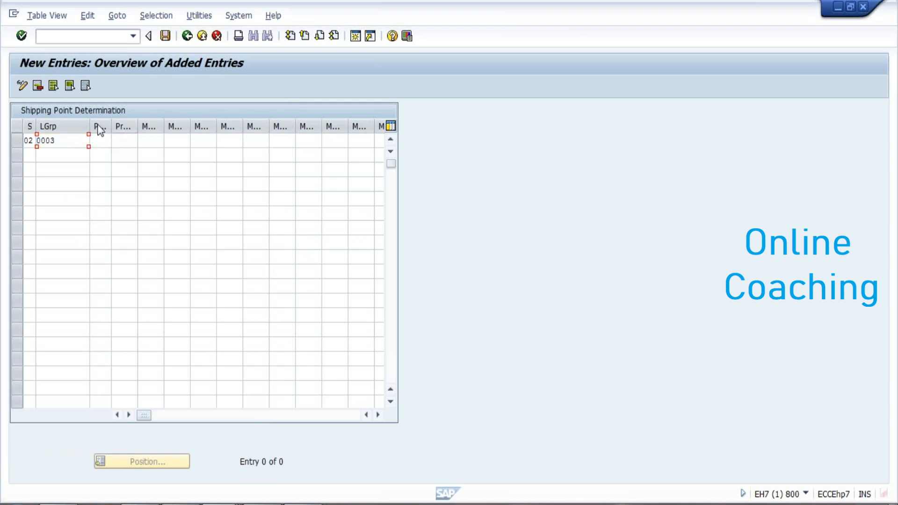
pyautogui.write('PGPI')
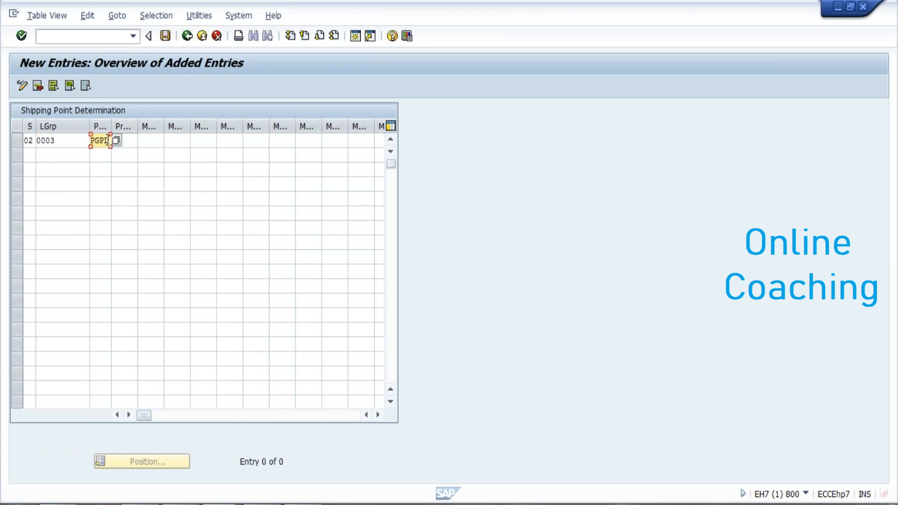
pyautogui.press('Tab')
pyautogui.write('PGSL')
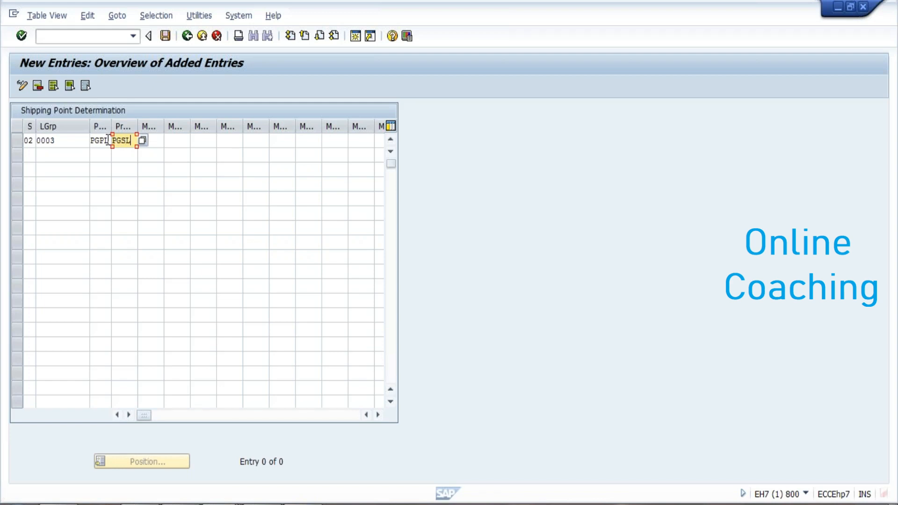
pyautogui.press('Return')
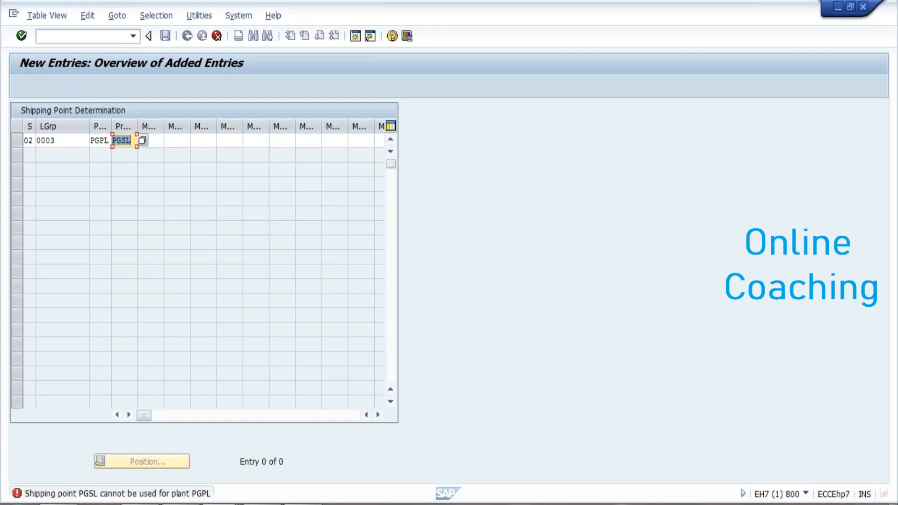
# Choose PGSP (P&G SHIPPING POINT) as the proposed shipping point and save the entry under the PROCTER AND GAMBLE customizing request
pyautogui.click(142, 140)
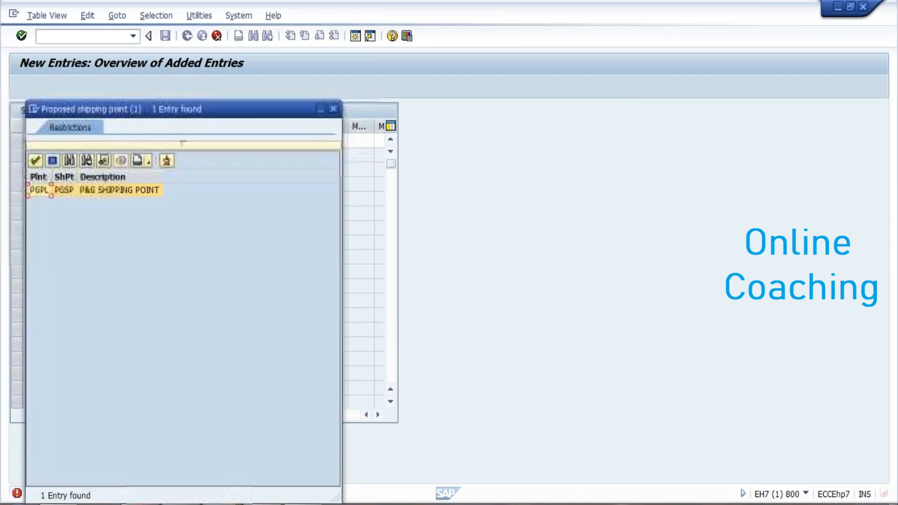
pyautogui.click(64, 195)
pyautogui.doubleClick(63, 193)
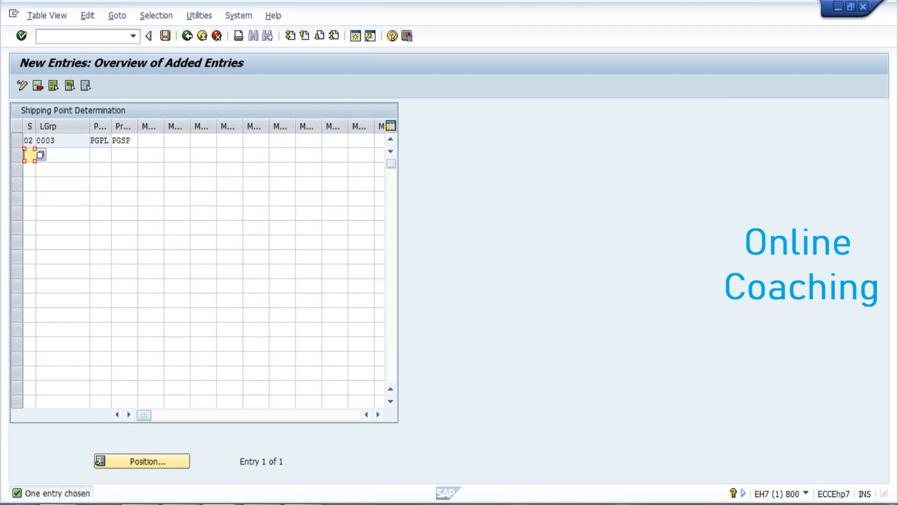
pyautogui.click(165, 40)
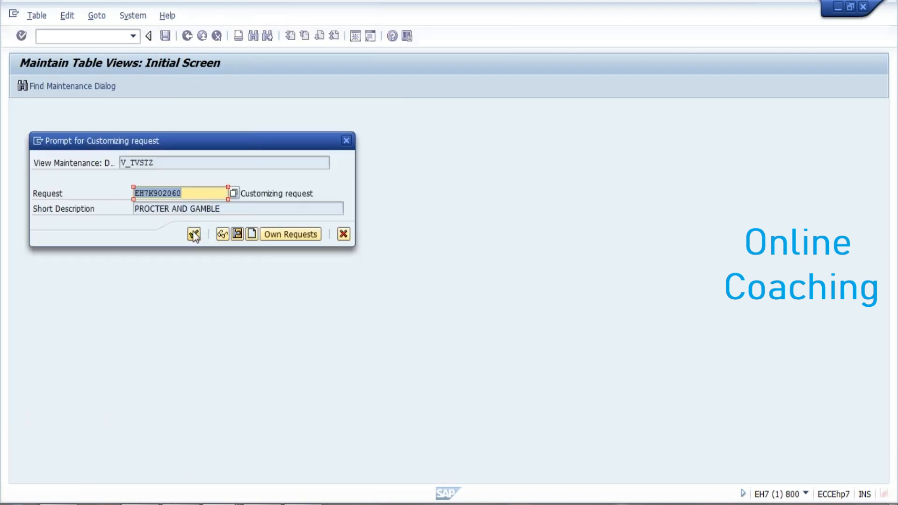
pyautogui.click(194, 235)
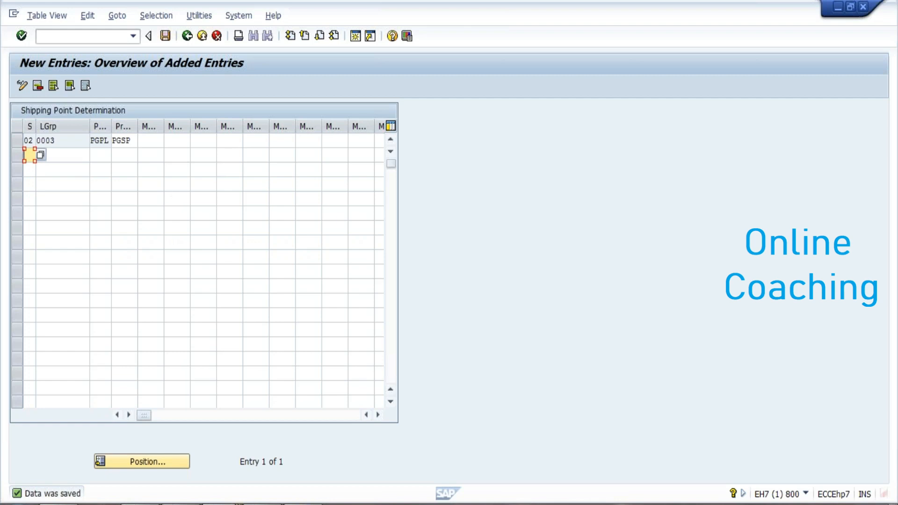
# Switch to the Word note and replace all its text with the heading ORDER MANAGEMENT
pyautogui.moveTo(229, 503)
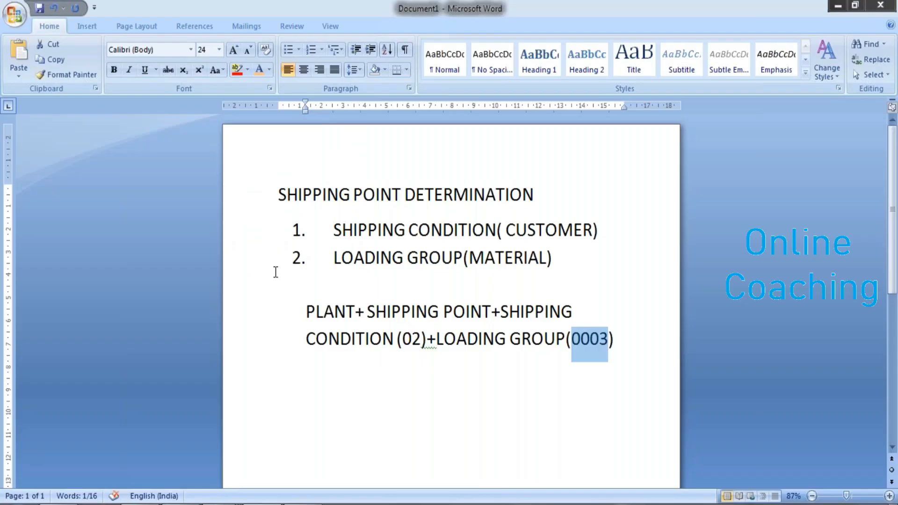
pyautogui.hotkey('ctrl', 'a')
pyautogui.press('Delete')
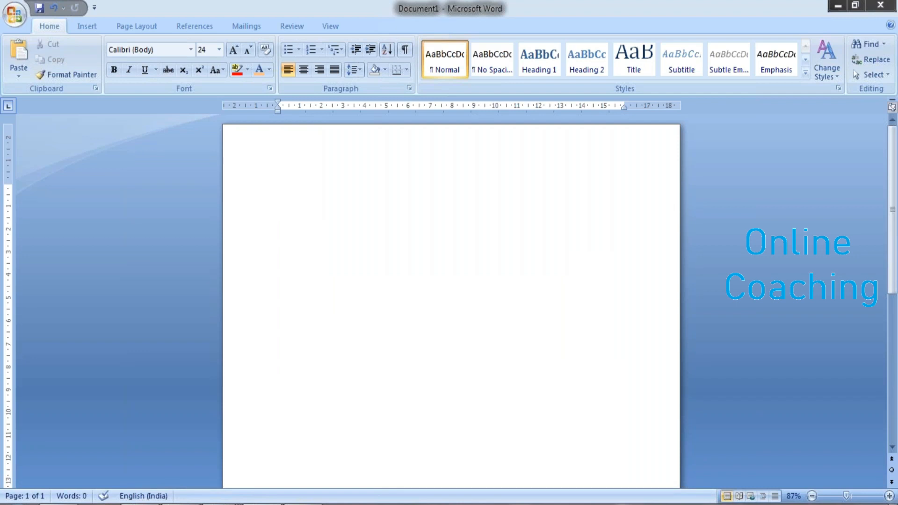
pyautogui.write('ORDER MAN')
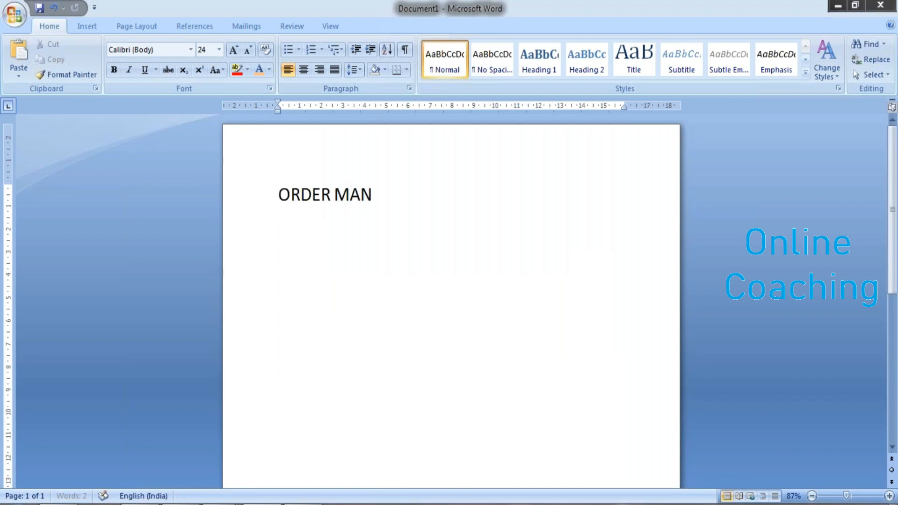
pyautogui.write('AGEMENT')
pyautogui.press('Return')
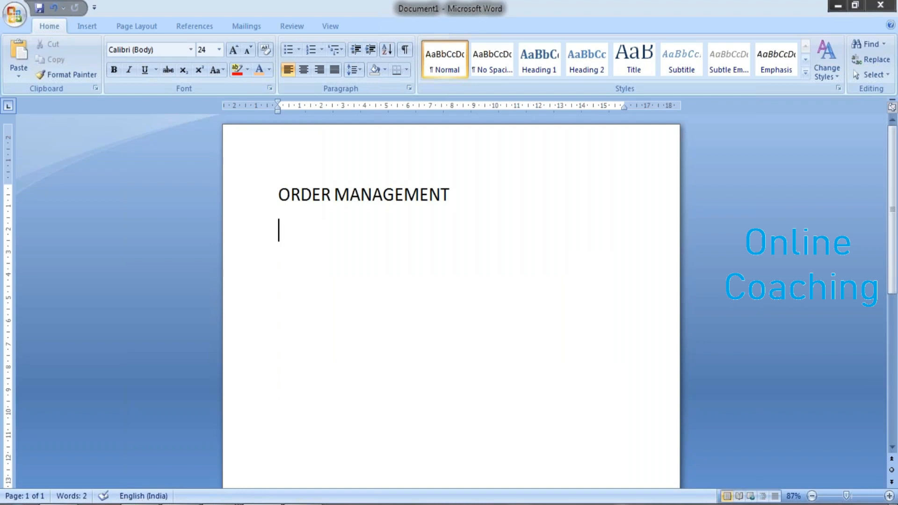
# Add a centred line INQUIRY below the ORDER MANAGEMENT heading
pyautogui.press('Tab')
pyautogui.click(303, 71)
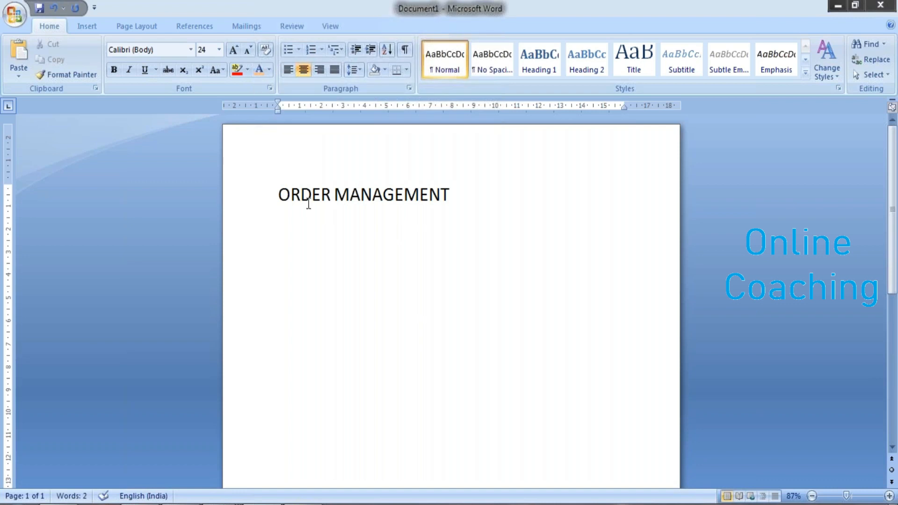
pyautogui.write('INQ')
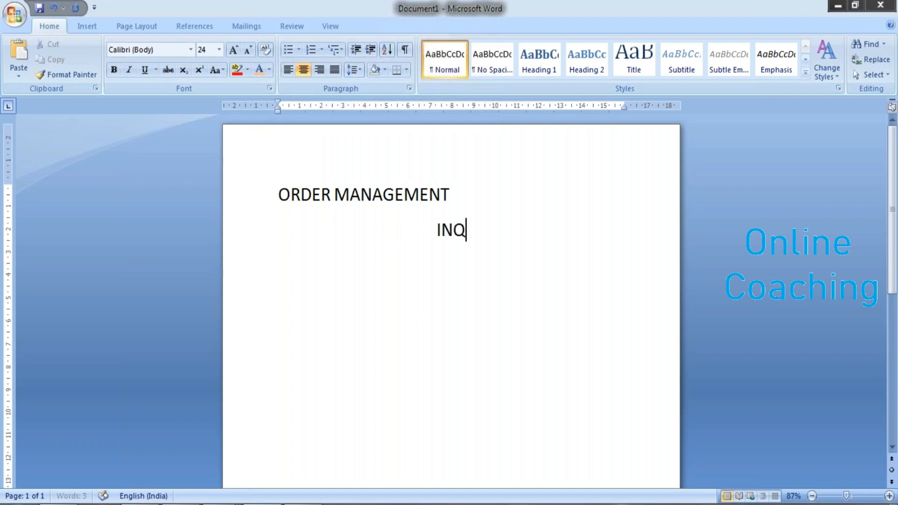
pyautogui.write('UIRY')
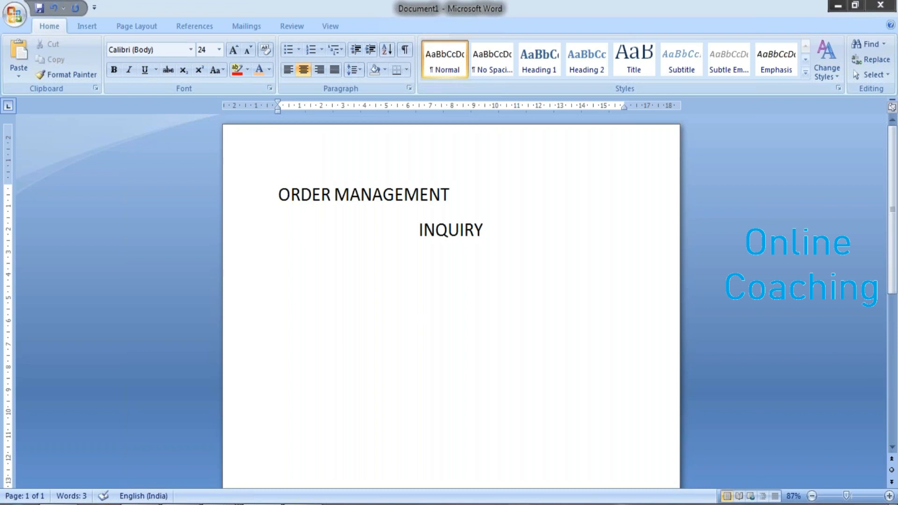
# Add the line QUOTATION below INQUIRY
pyautogui.press('Return')
pyautogui.write('QU')
pyautogui.write('O')
pyautogui.press('BackSpace')
pyautogui.write('UO')
pyautogui.write('ION')
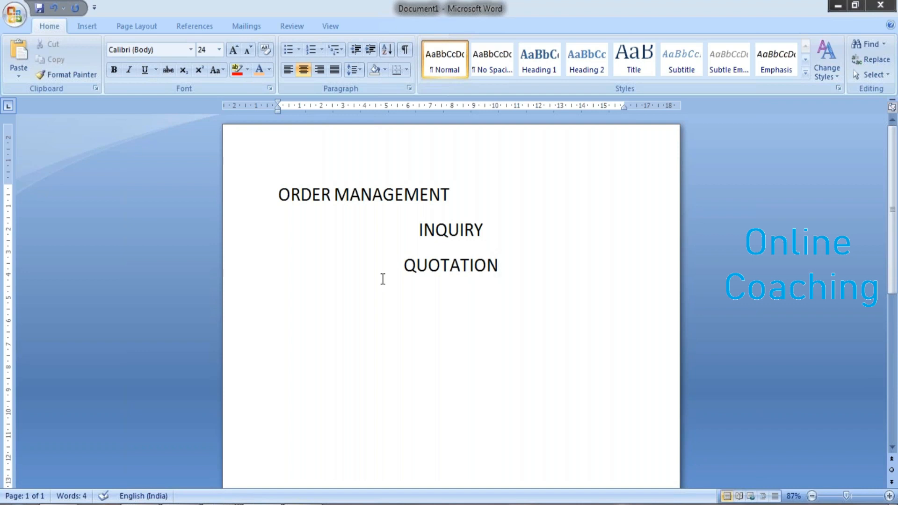
# Add the line SALES ORDER below QUOTATION
pyautogui.moveTo(416, 229); pyautogui.dragTo(447, 238)
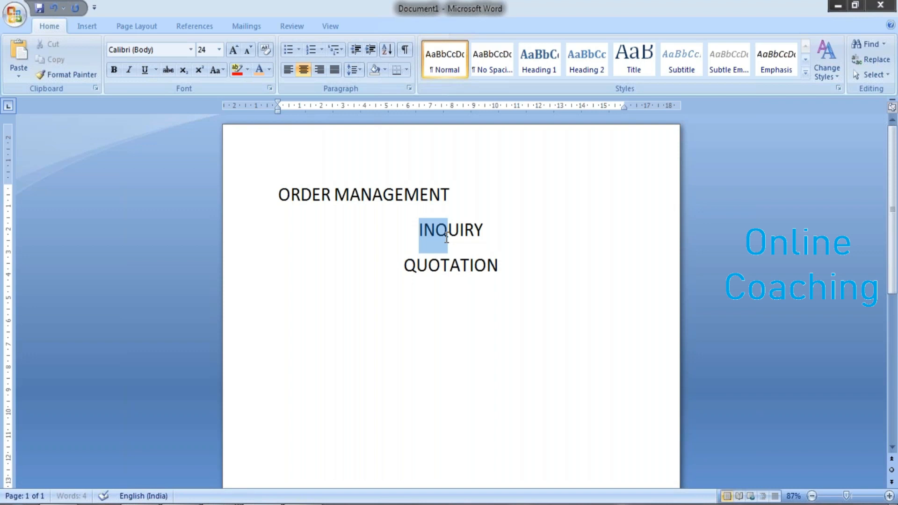
pyautogui.moveTo(446, 238); pyautogui.dragTo(526, 251)
pyautogui.click(452, 300)
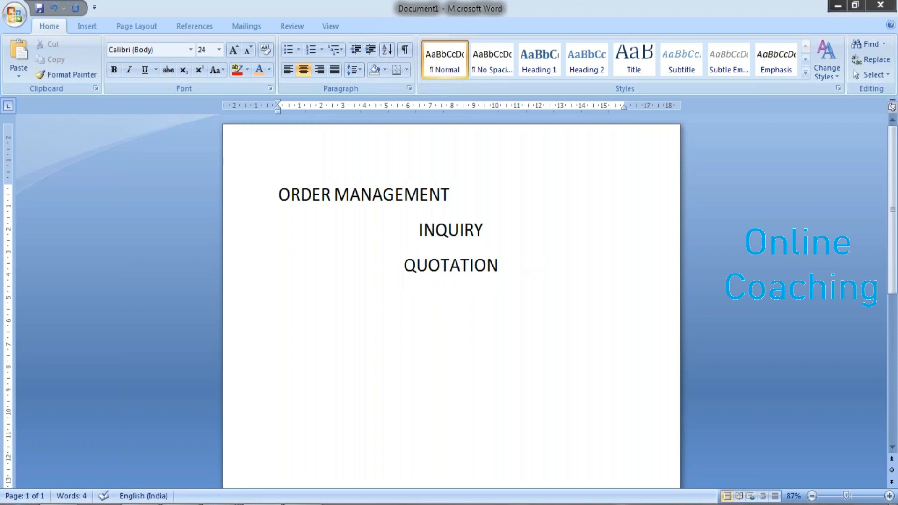
pyautogui.write('SALE')
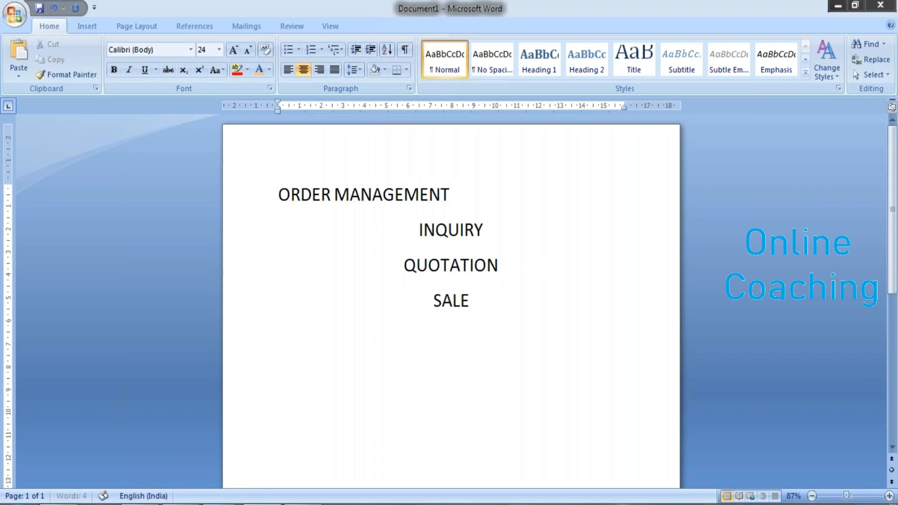
pyautogui.write('S ORDER')
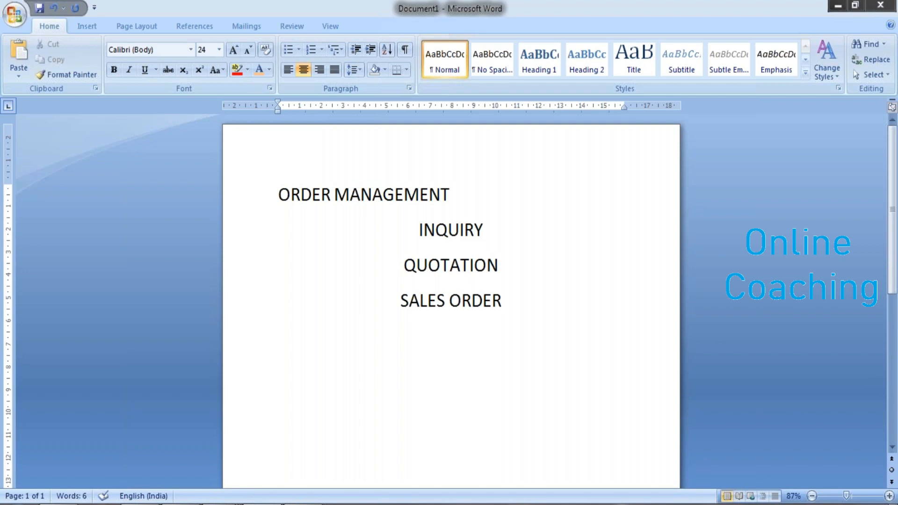
# Add the lines SHIPPING and DELIVERY below SALES ORDER
pyautogui.press('Return')
pyautogui.write('SHIPPING')
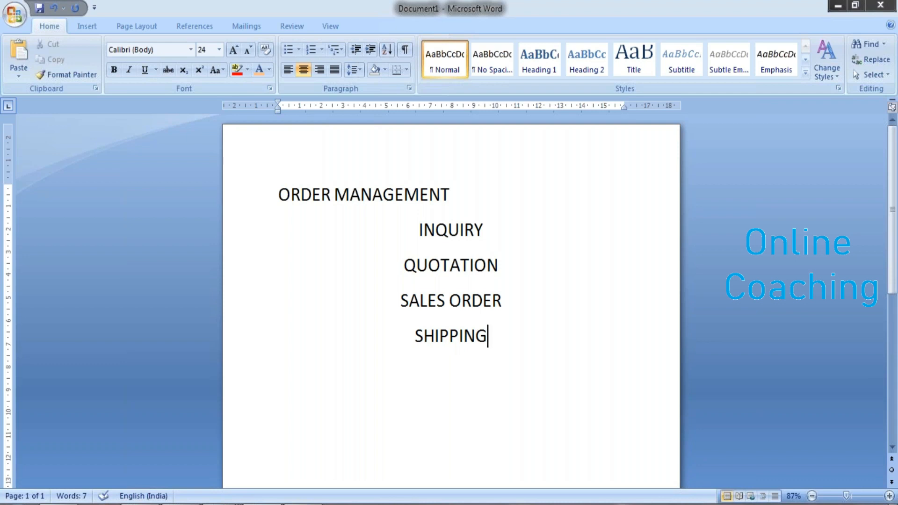
pyautogui.press('Return')
pyautogui.write('DELIVERY')
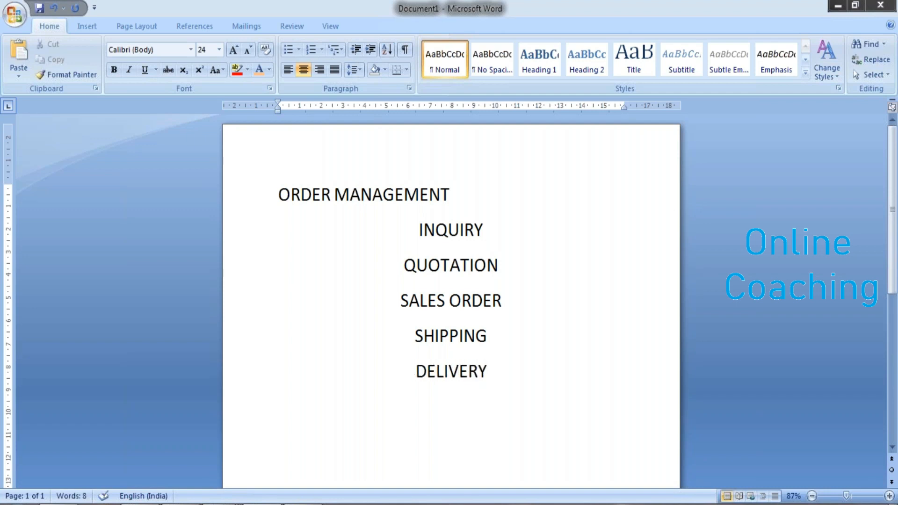
# Add the line "BILLING- INVOICE" below DELIVERY
pyautogui.press('Return')
pyautogui.write('BILLING')
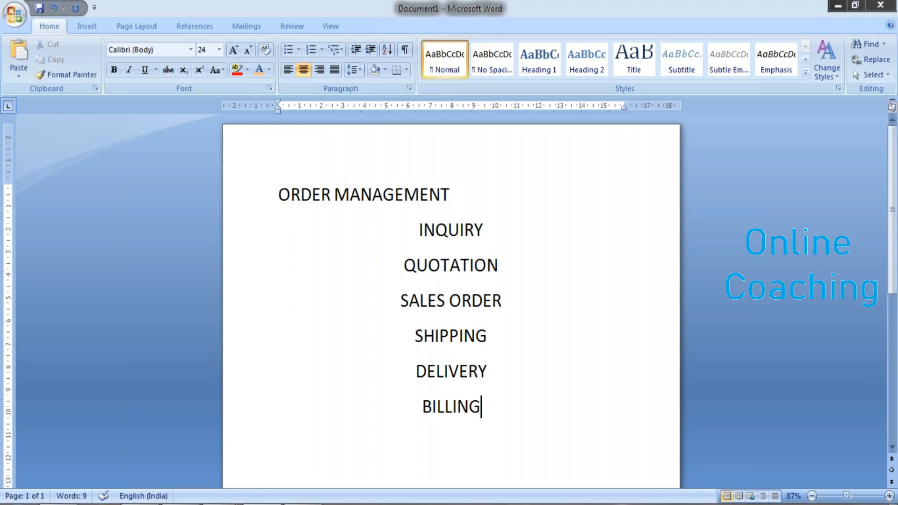
pyautogui.write('- ')
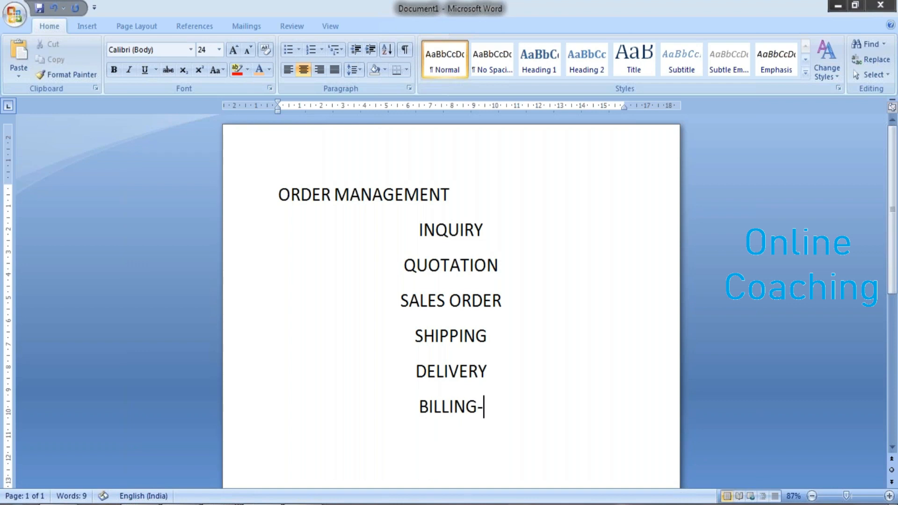
pyautogui.write('IN')
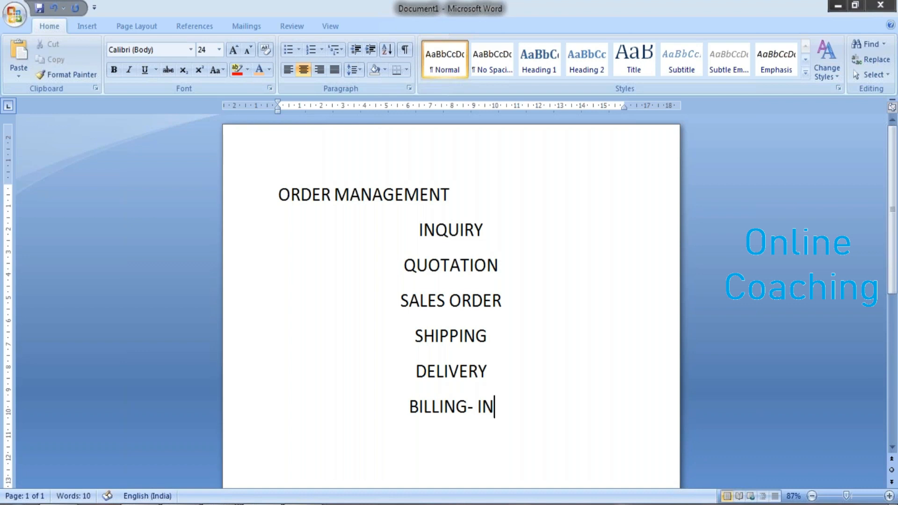
pyautogui.write('VOICE')
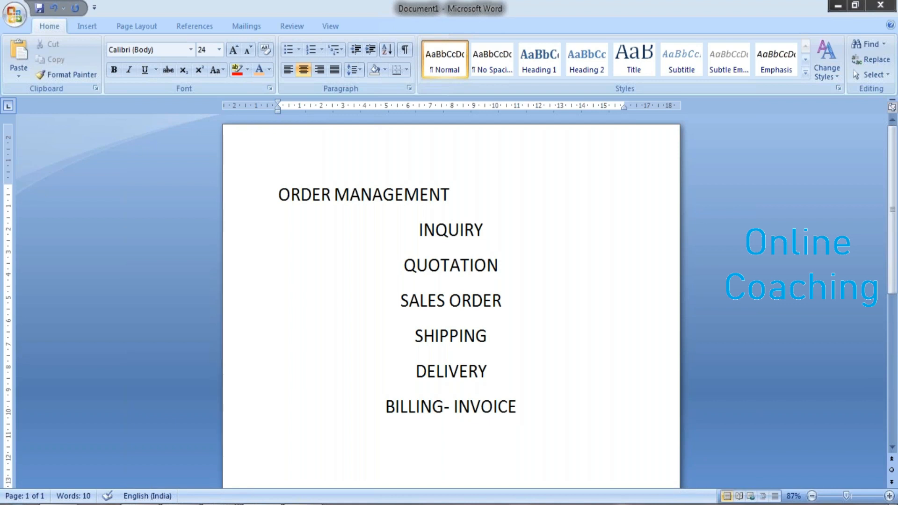
pyautogui.click(391, 414)
pyautogui.moveTo(415, 335); pyautogui.dragTo(493, 368)
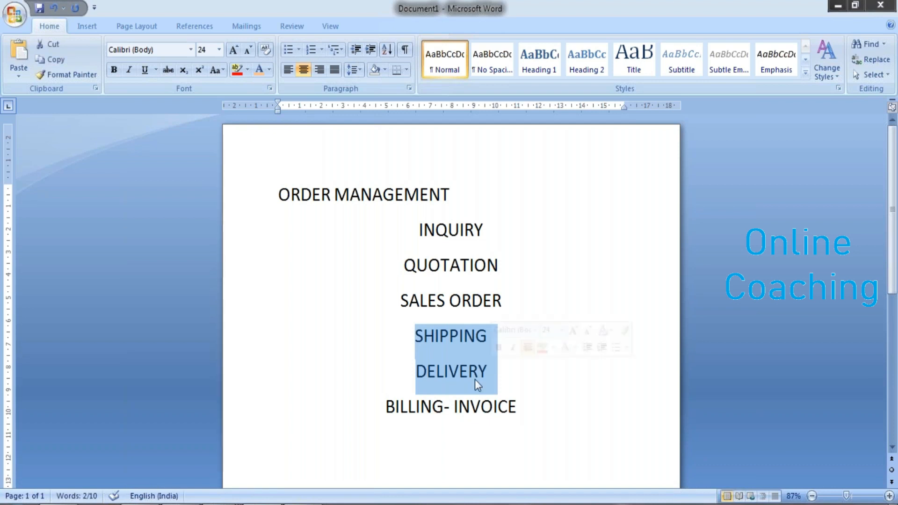
pyautogui.tripleClick(476, 404)
pyautogui.moveTo(418, 226); pyautogui.dragTo(495, 291)
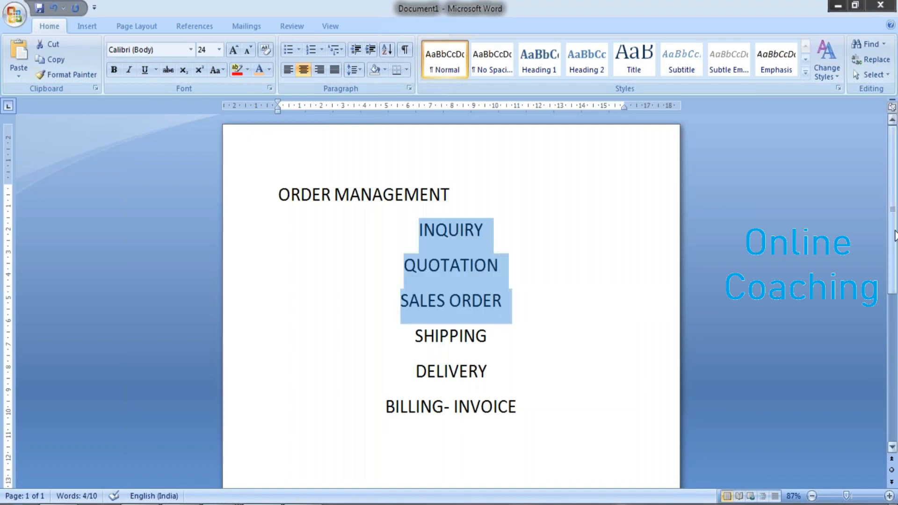
# Add a left-aligned heading SALES DOCUMENT on the empty line below BILLING- INVOICE
pyautogui.scroll(-3, 894, 234)
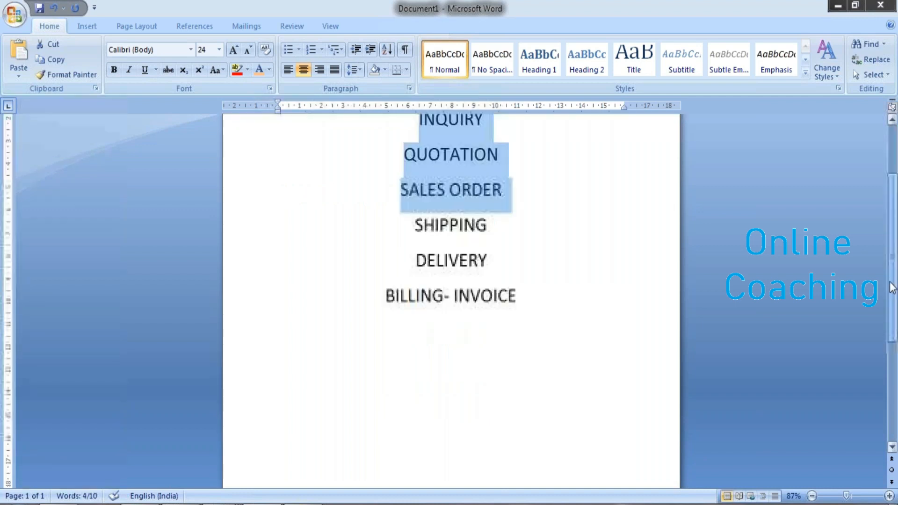
pyautogui.click(533, 275)
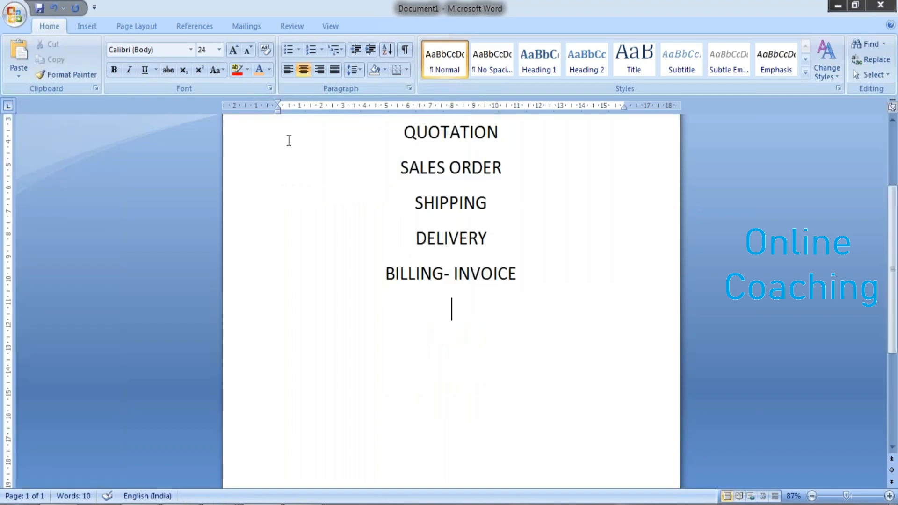
pyautogui.click(287, 70)
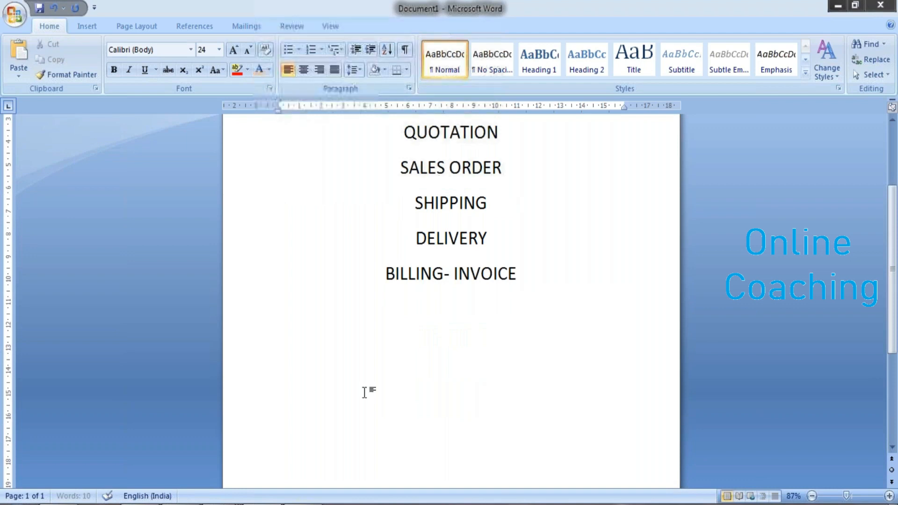
pyautogui.write('SALES D')
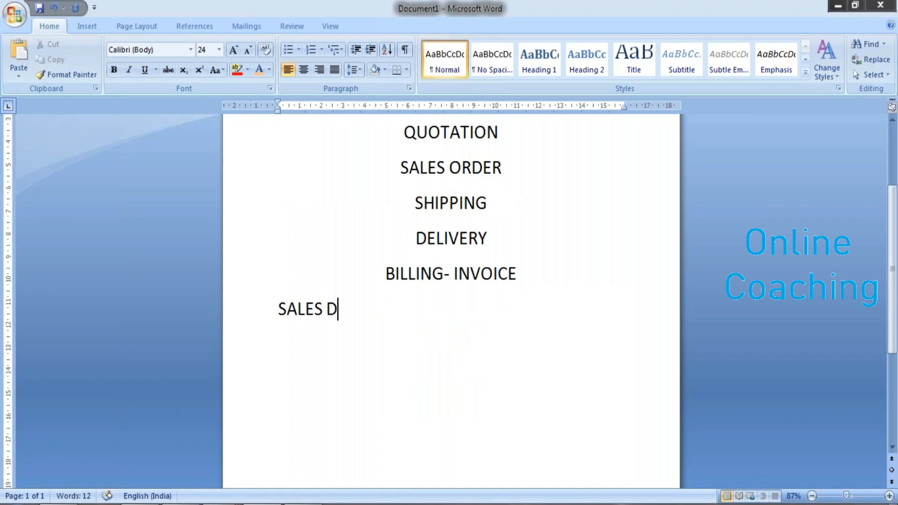
pyautogui.write('OCUMENT')
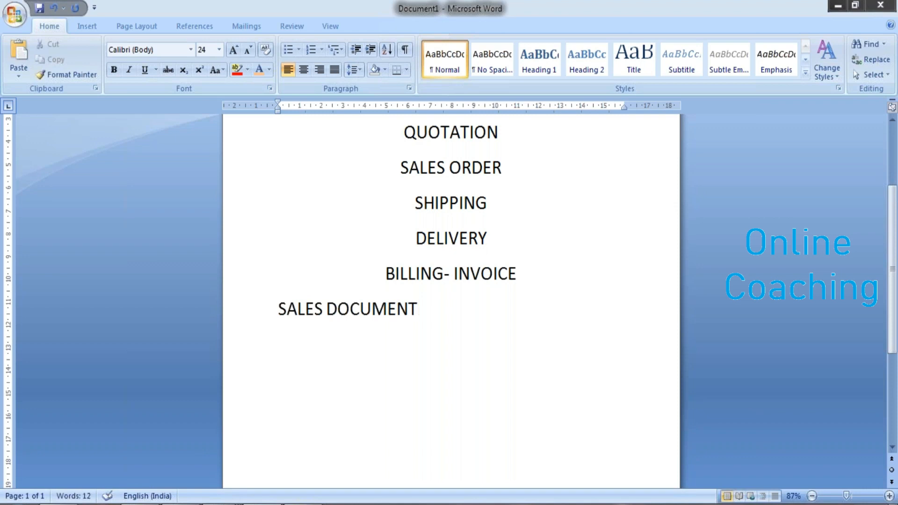
# Start a numbered list under SALES DOCUMENT with "HEADER LEVEL-" as its first item
pyautogui.press('Return')
pyautogui.write('1. H')
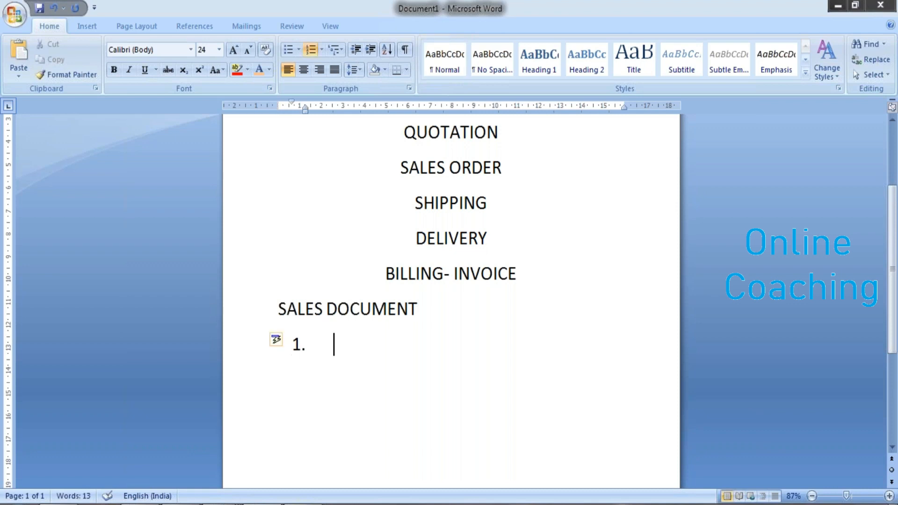
pyautogui.write('EA')
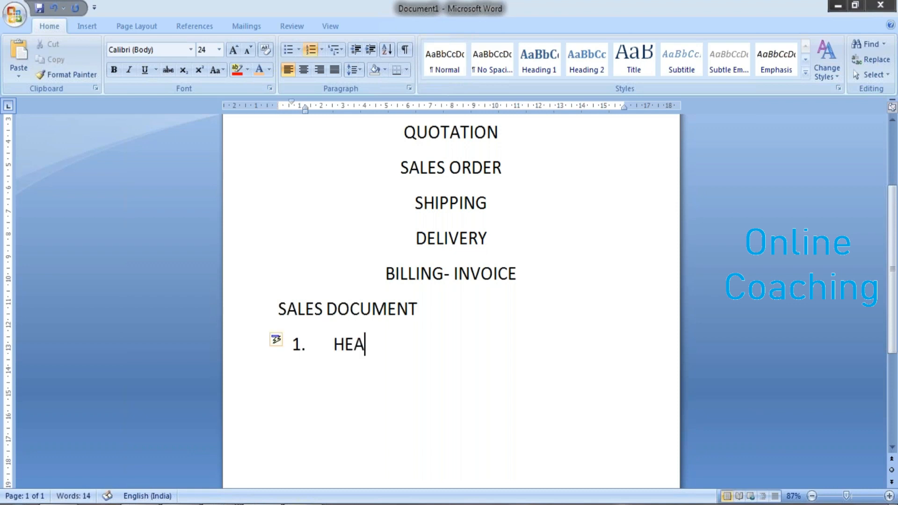
pyautogui.write('DER LEVEL_')
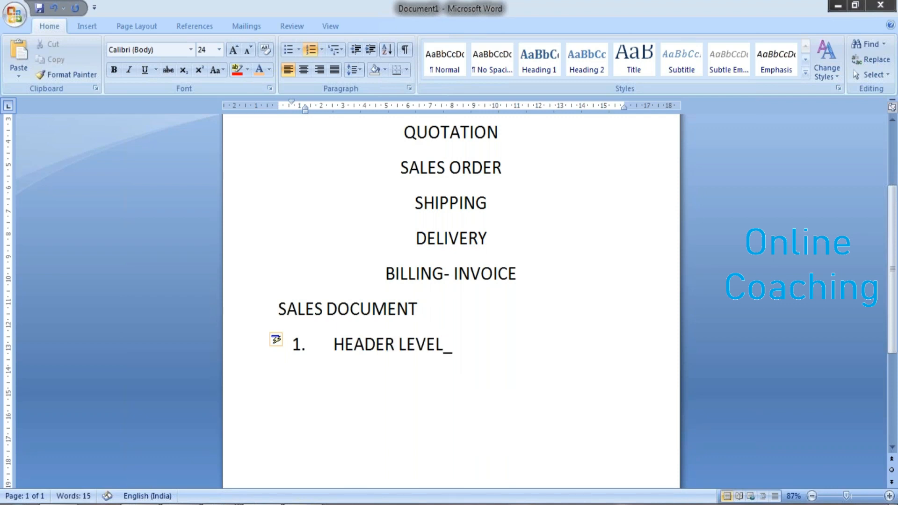
pyautogui.press('BackSpace')
pyautogui.write('-')
pyautogui.press('Return')
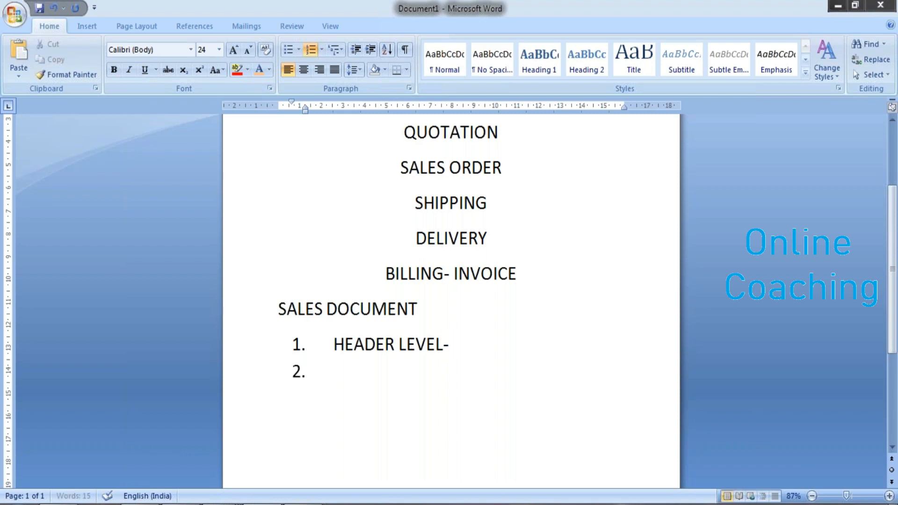
# Add ITEM CATEGORY and SCHEDULE LINE as the second and third items of the numbered list
pyautogui.write('ITEM CATA')
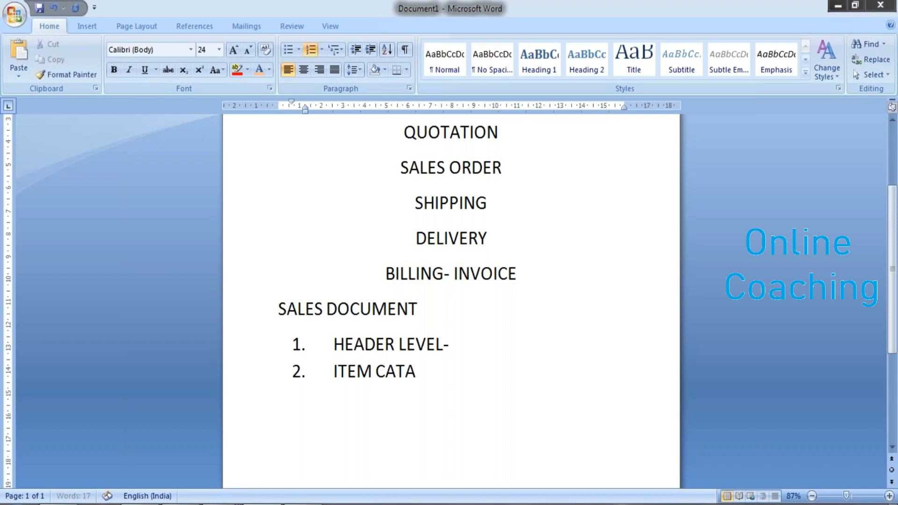
pyautogui.press('BackSpace')
pyautogui.write('EGORY')
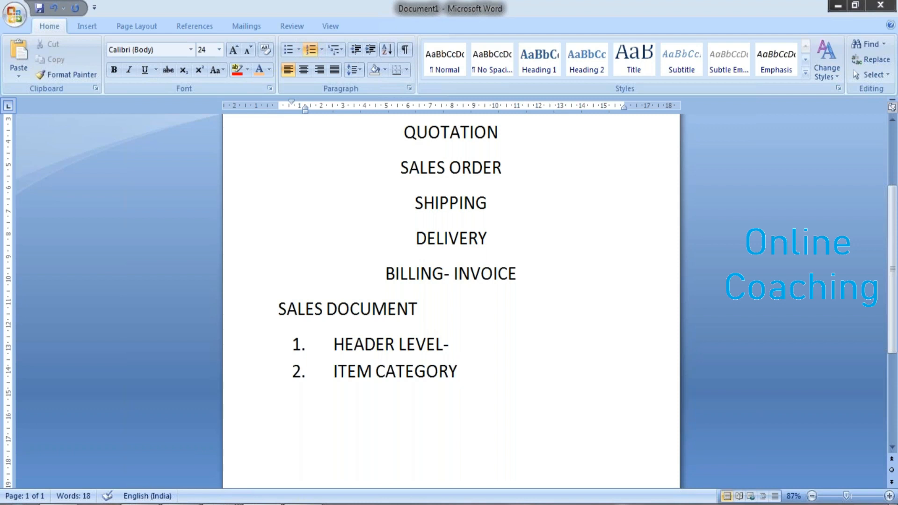
pyautogui.press('Return')
pyautogui.write('SCHEDU')
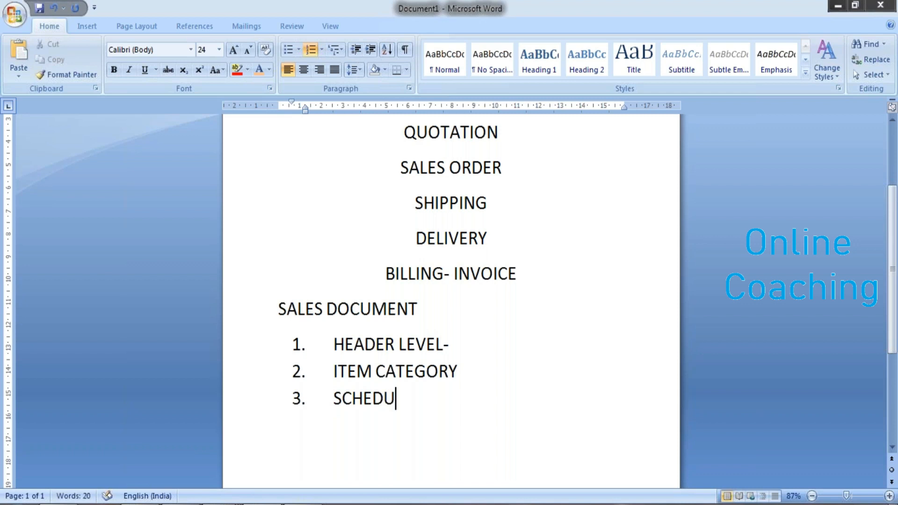
pyautogui.write('LE LINE')
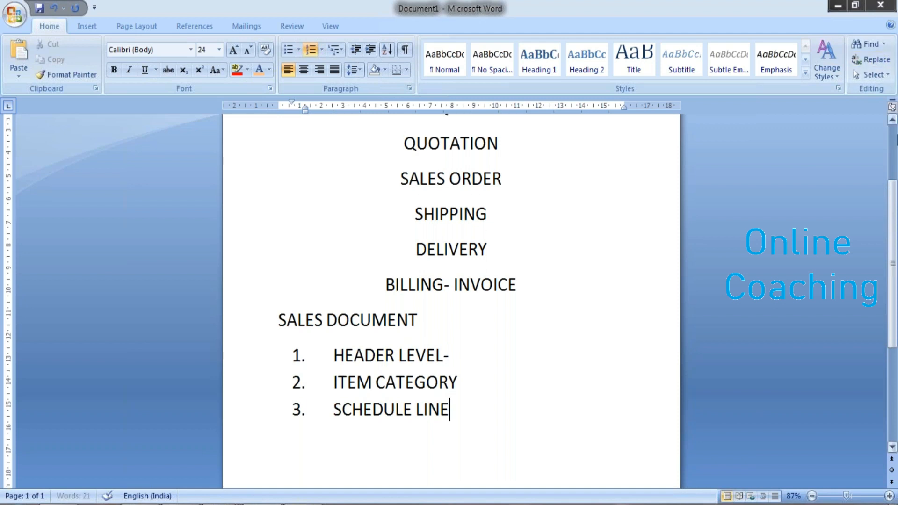
# Append the document type codes (IN) to INQUIRY, (QT) to QUOTATION and (OR) to SALES ORDER
pyautogui.scroll(3, 894, 126)
pyautogui.click(487, 230)
pyautogui.write('(IN)')
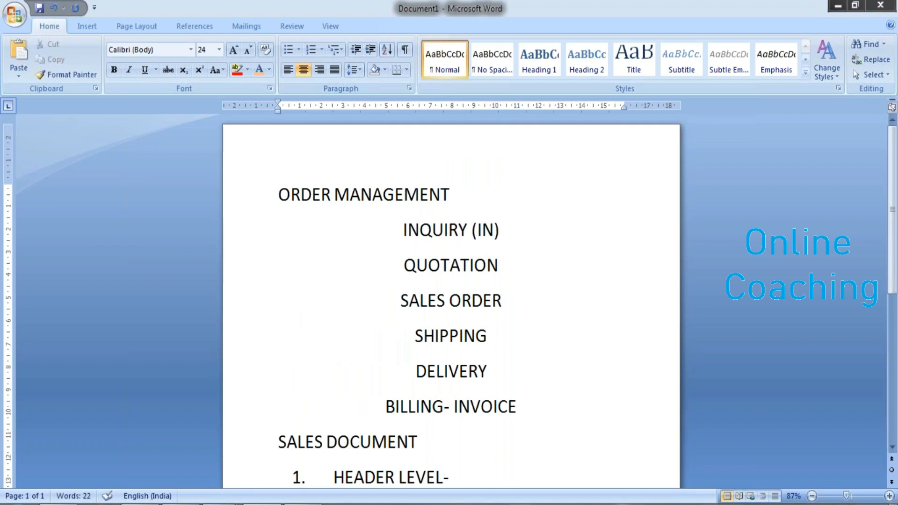
pyautogui.click(501, 258)
pyautogui.write('(QT)')
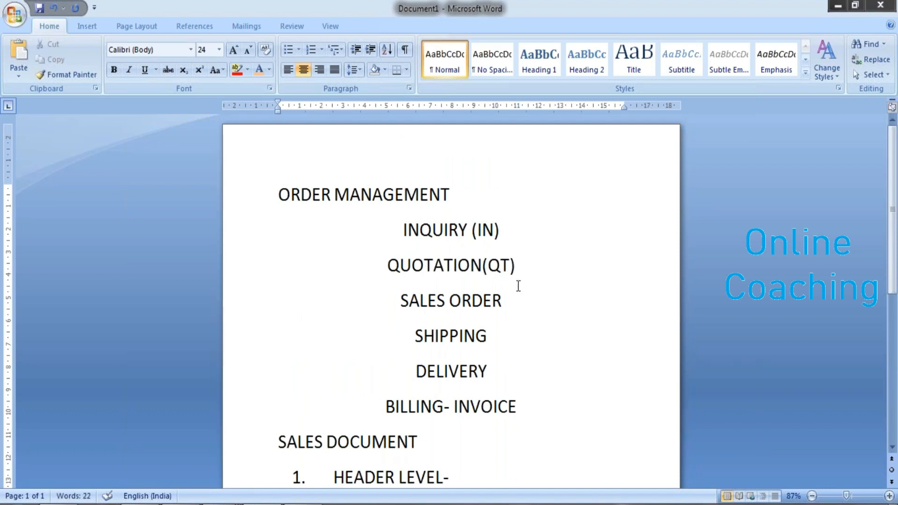
pyautogui.click(513, 293)
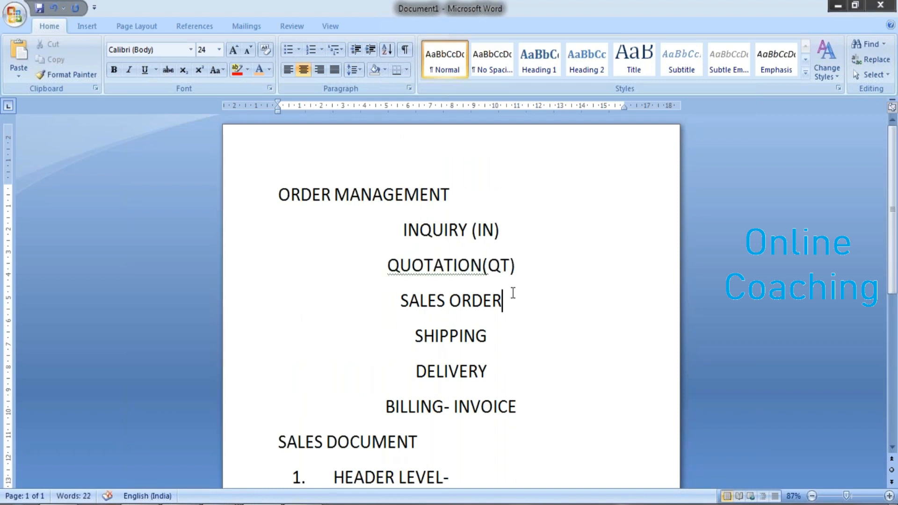
pyautogui.write('(OR')
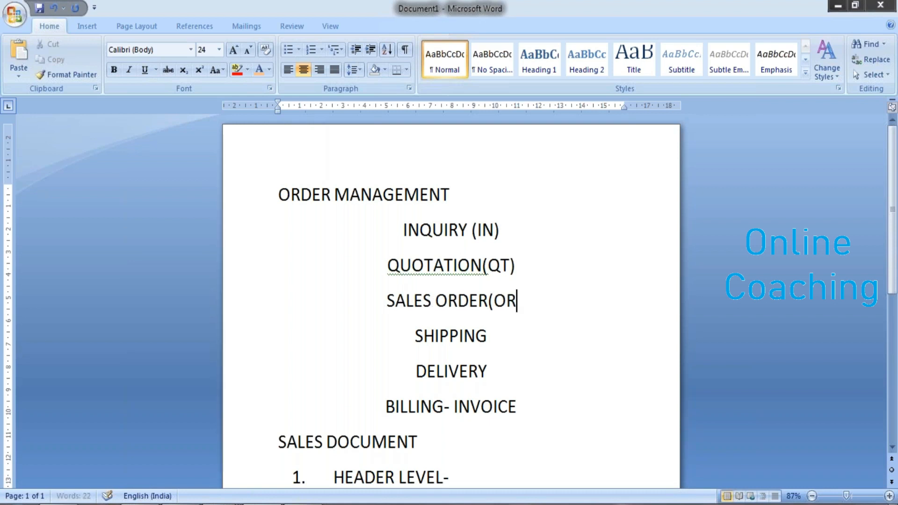
pyautogui.write(')')
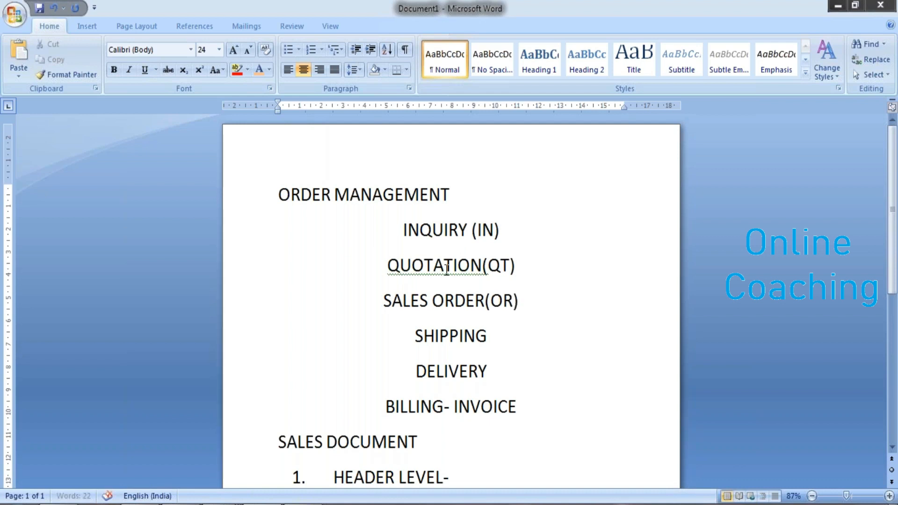
# Correct the spacing before the brackets so the lines read "QUOTATION (QT)" and "SALES ORDER (OR)"
pyautogui.click(487, 265)
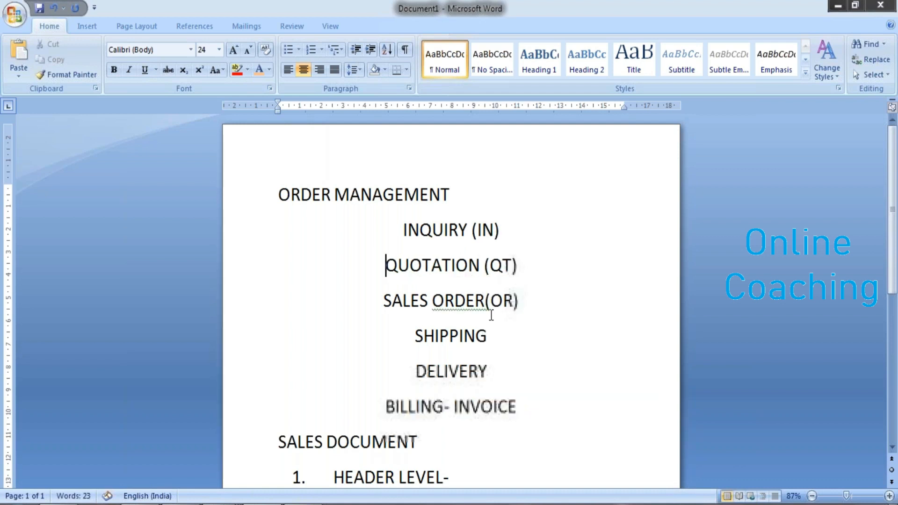
pyautogui.rightClick(477, 310)
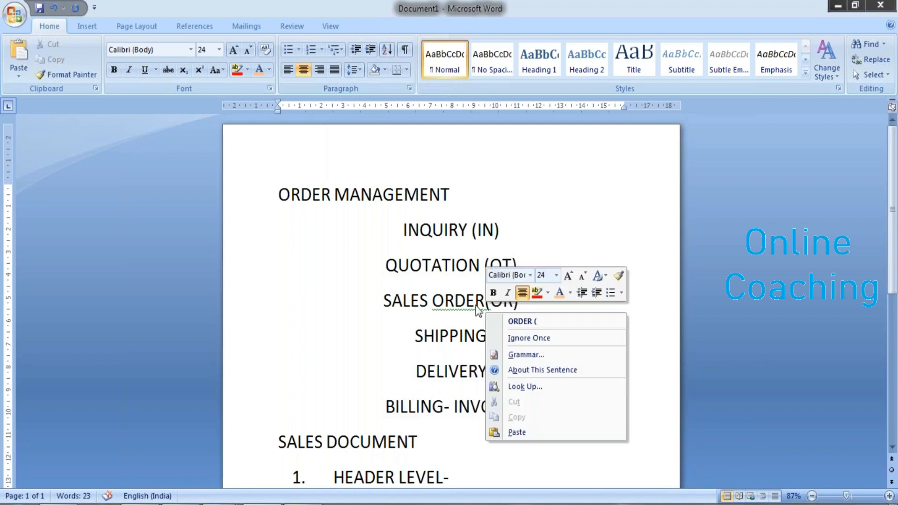
pyautogui.click(520, 322)
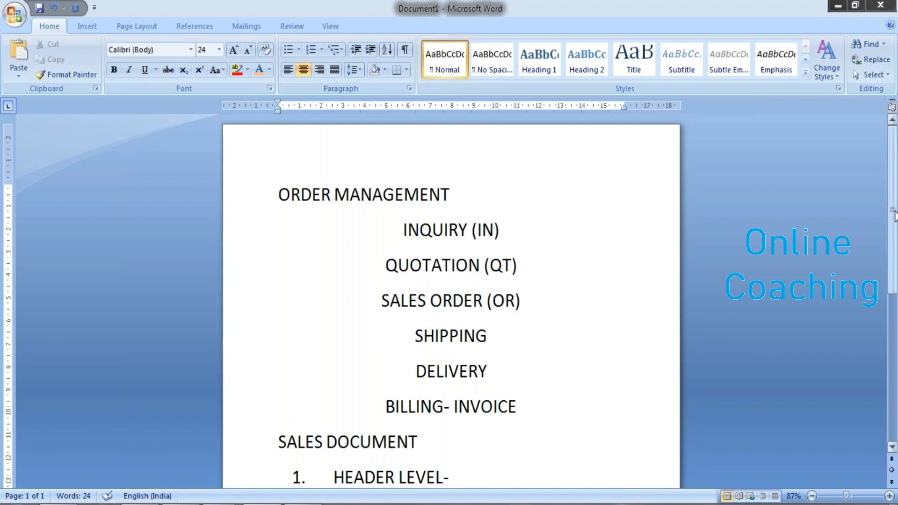
# Append the transaction codes "- VA11,VA12,VA13" to the INQUIRY (IN) line
pyautogui.moveTo(894, 215); pyautogui.dragTo(895, 269)
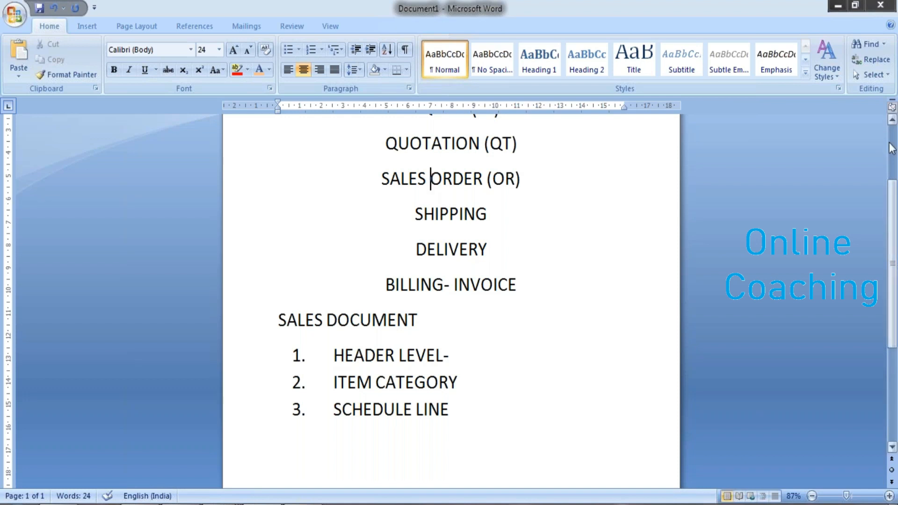
pyautogui.scroll(3, 891, 149)
pyautogui.click(552, 232)
pyautogui.write('-')
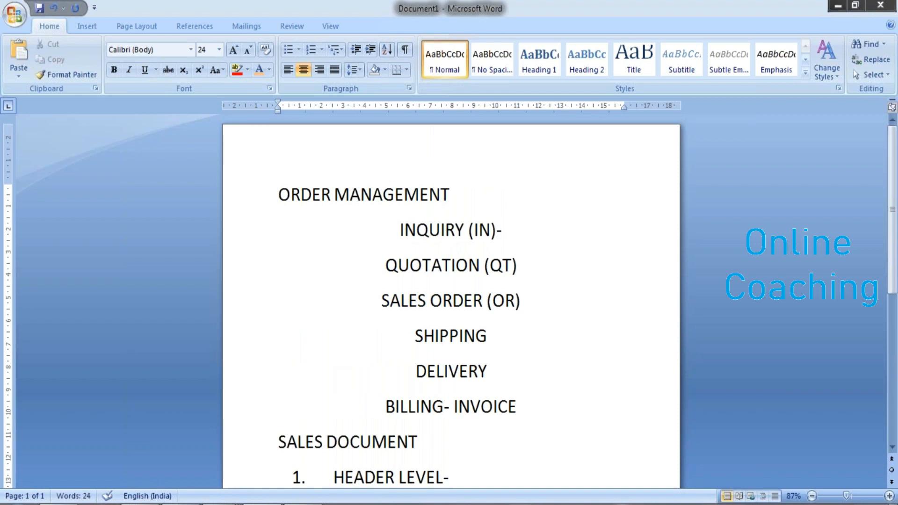
pyautogui.write(' V')
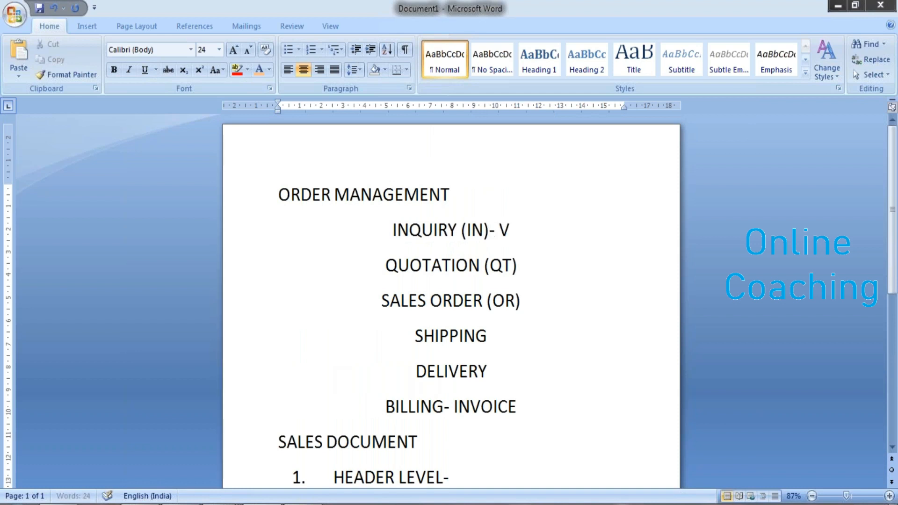
pyautogui.write('A11,VA12,')
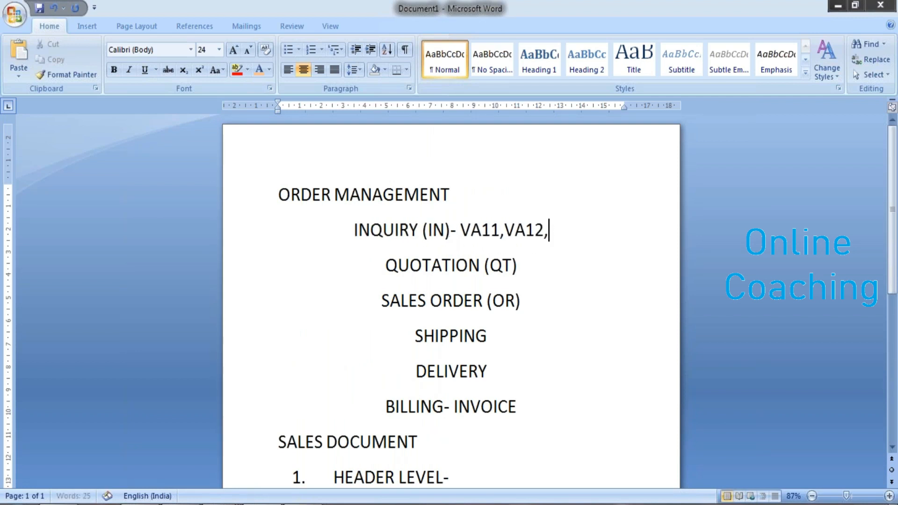
pyautogui.write('VA13')
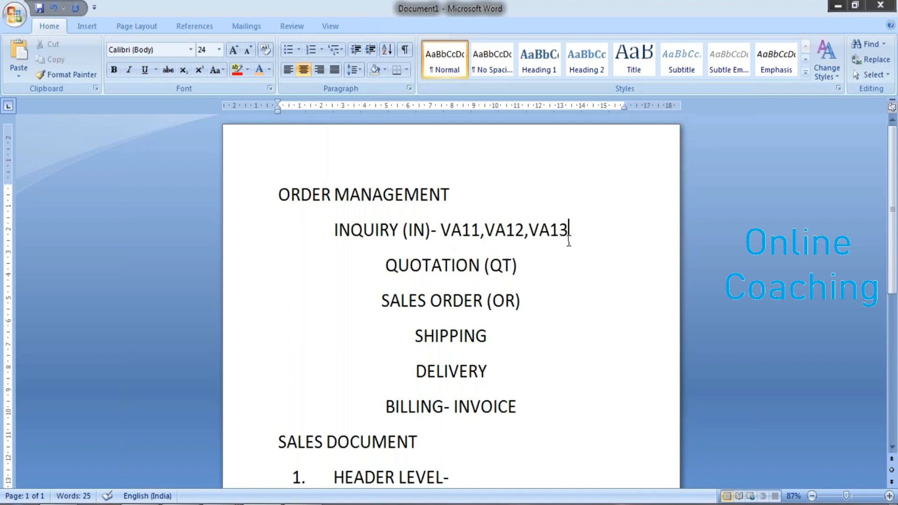
# Append the transaction codes "- VA21,VA22,VA23" to the QUOTATION (QT) line
pyautogui.press('Down')
pyautogui.write('- VA')
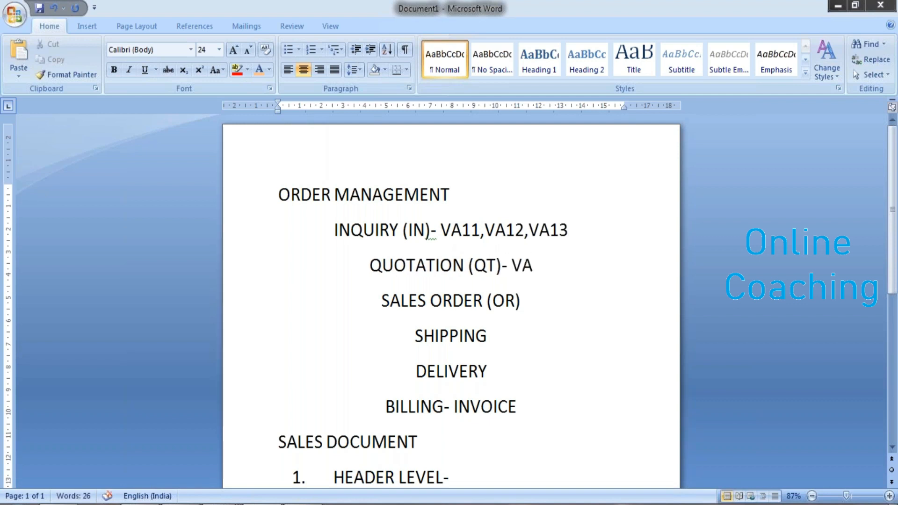
pyautogui.write('21,')
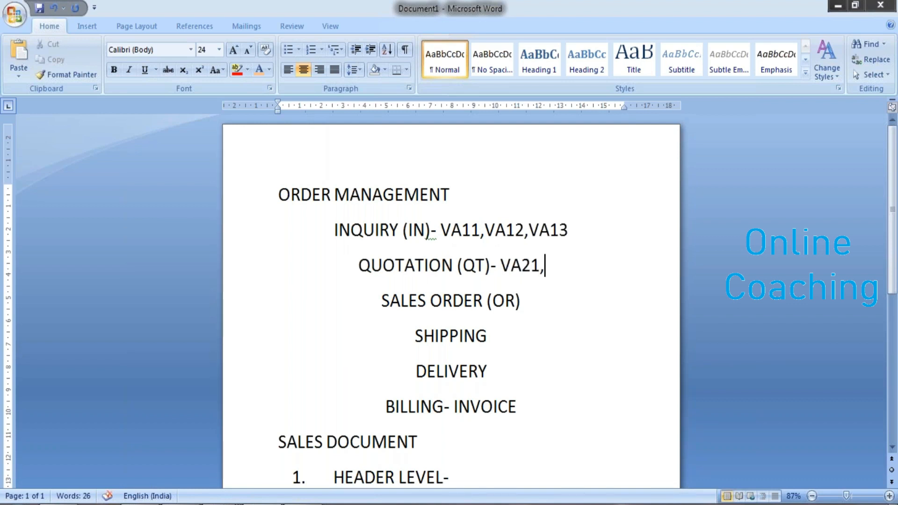
pyautogui.write('VA22,VA')
pyautogui.write('23')
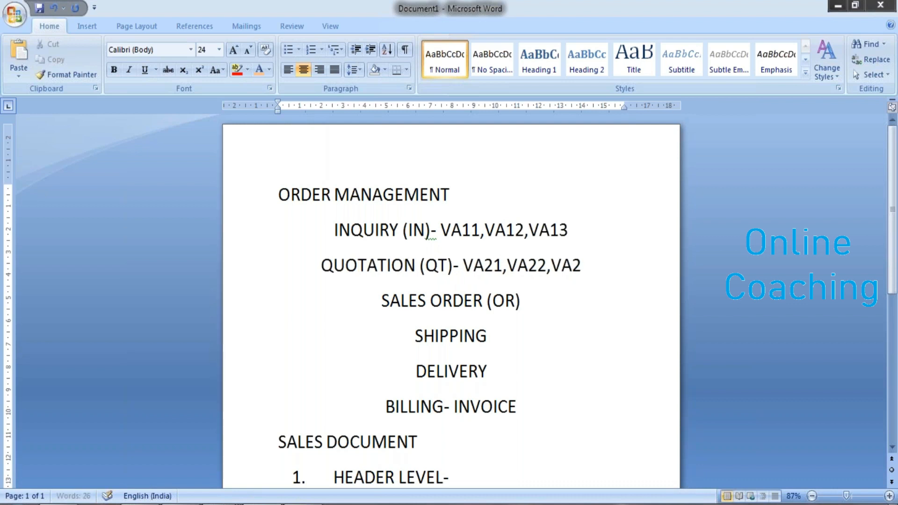
# Append the transaction codes "- VA01,VA02,VA03" to the SALES ORDER (OR) line
pyautogui.click(523, 301)
pyautogui.write('-')
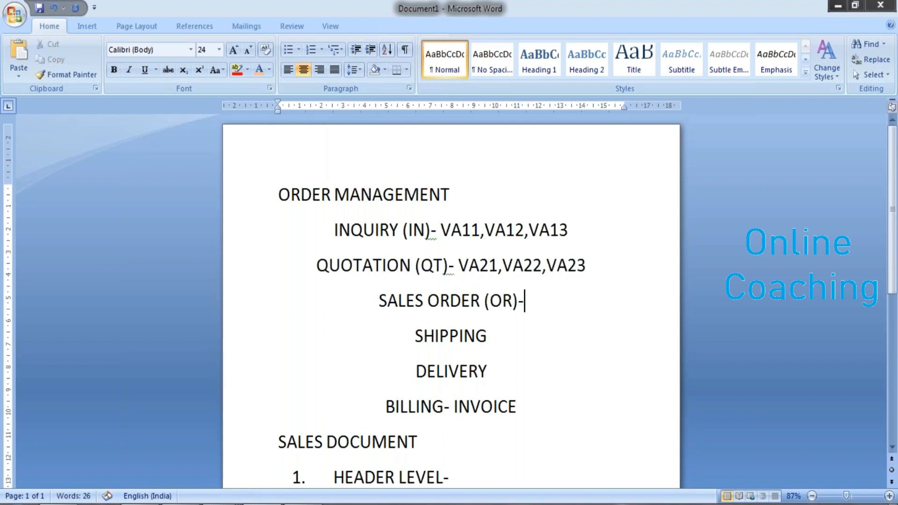
pyautogui.write(' VA0')
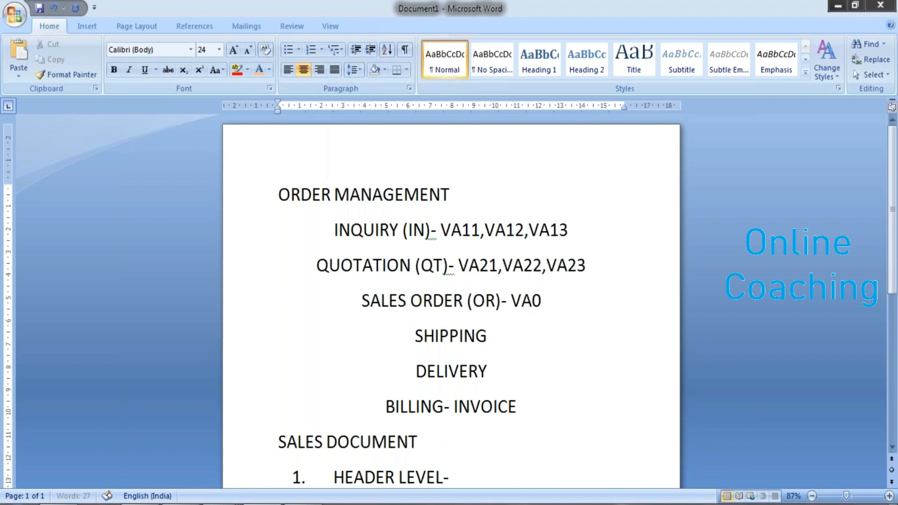
pyautogui.write('1,VA02,VA03')
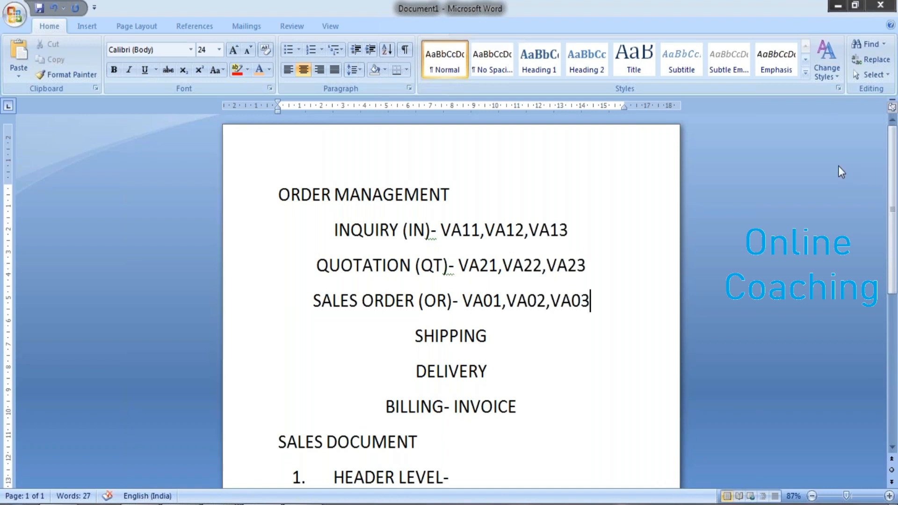
pyautogui.moveTo(894, 252); pyautogui.dragTo(894, 357)
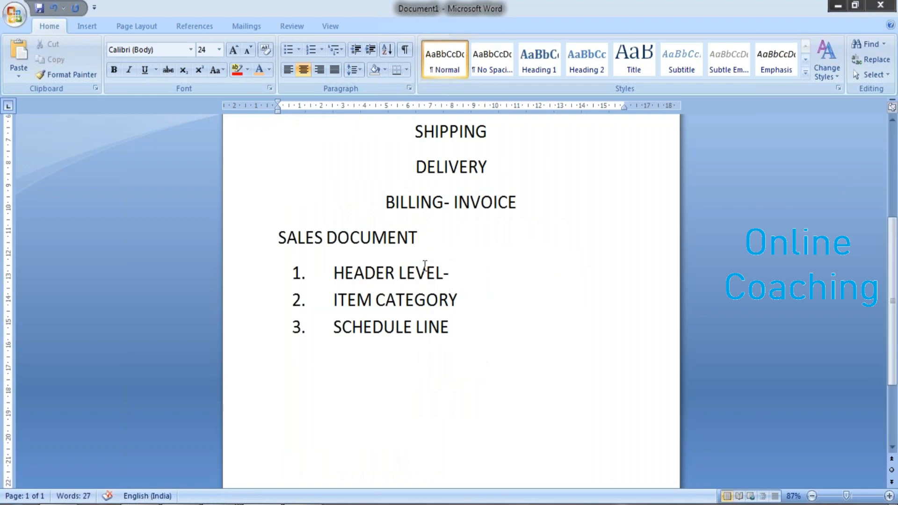